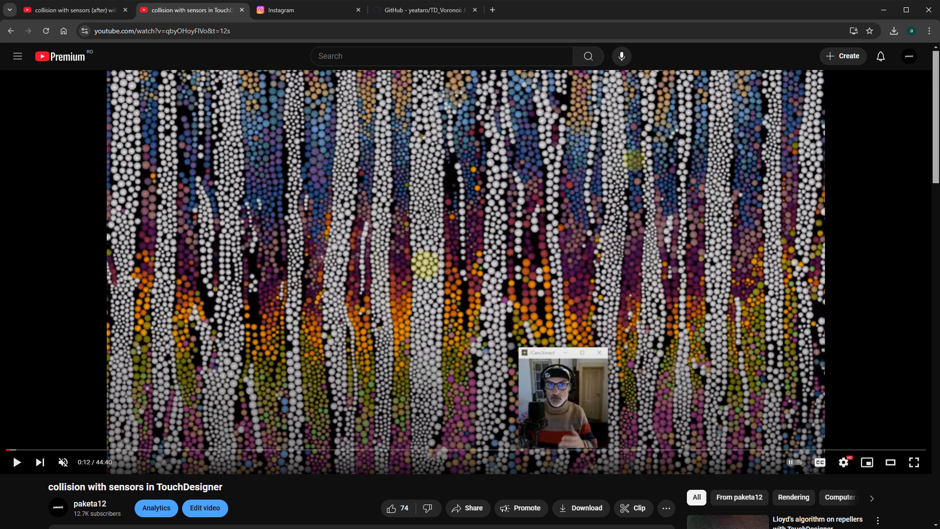
- Review the "collision with sensors in TouchDesigner" video page with its description, and the "tongues" post on Instagram
scroll(196, 333, down, 2)
scroll(367, 245, up, 1)
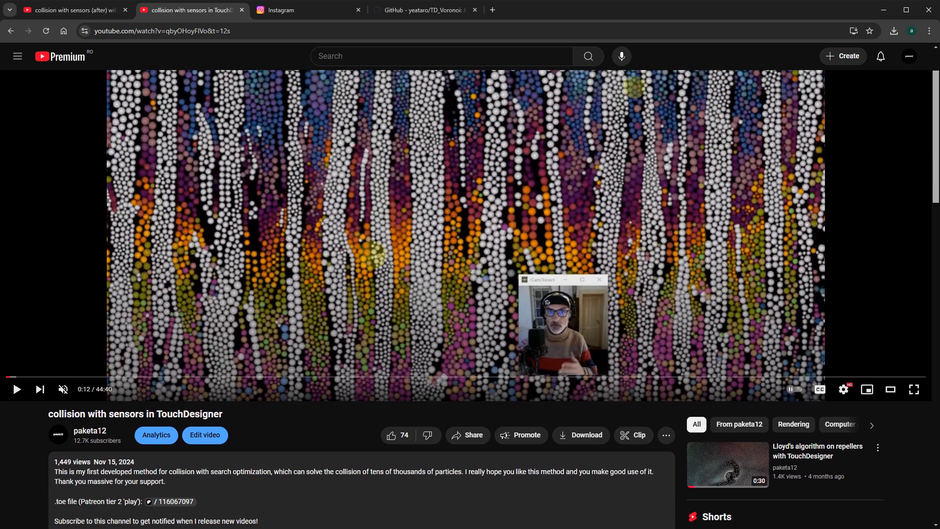
scroll(470, 299, down, 3)
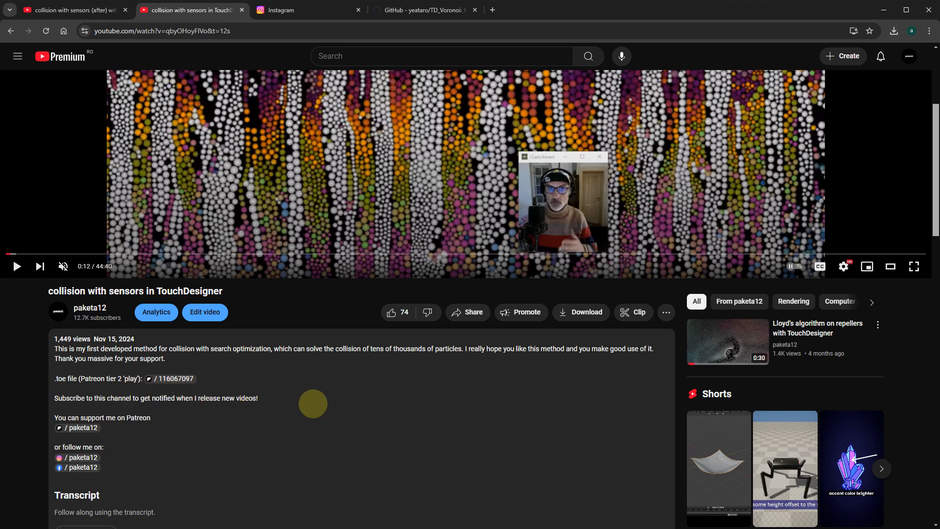
scroll(313, 404, up, 4)
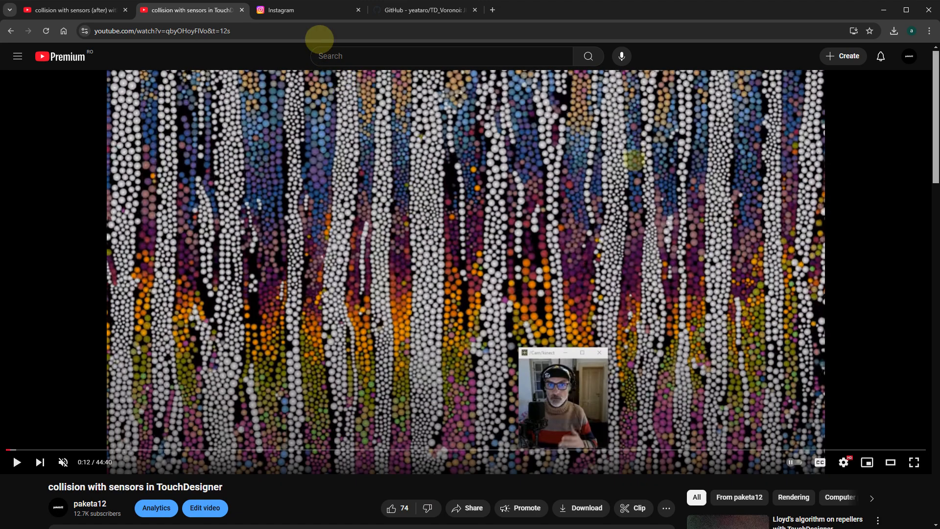
click(304, 11)
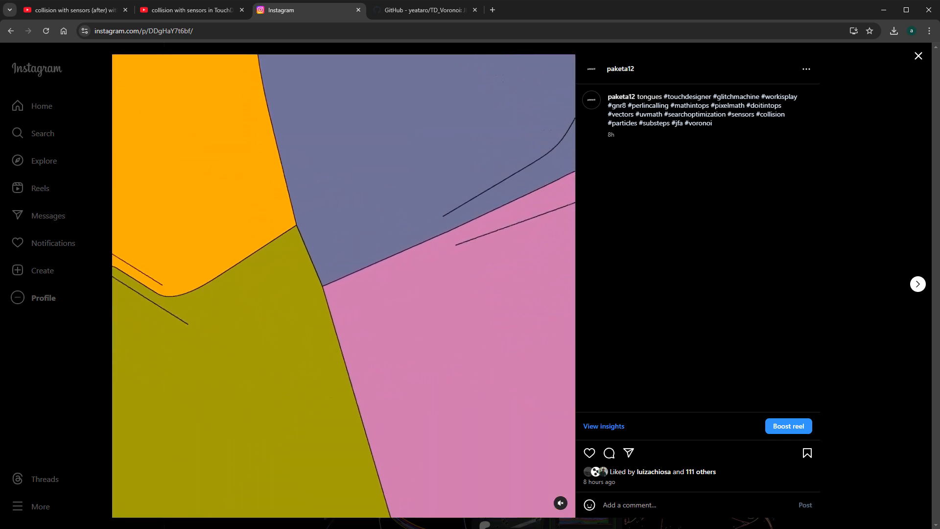
- Switch to TouchDesigner and examine the complete operator network inside the After_Party base
key(alt+Tab)
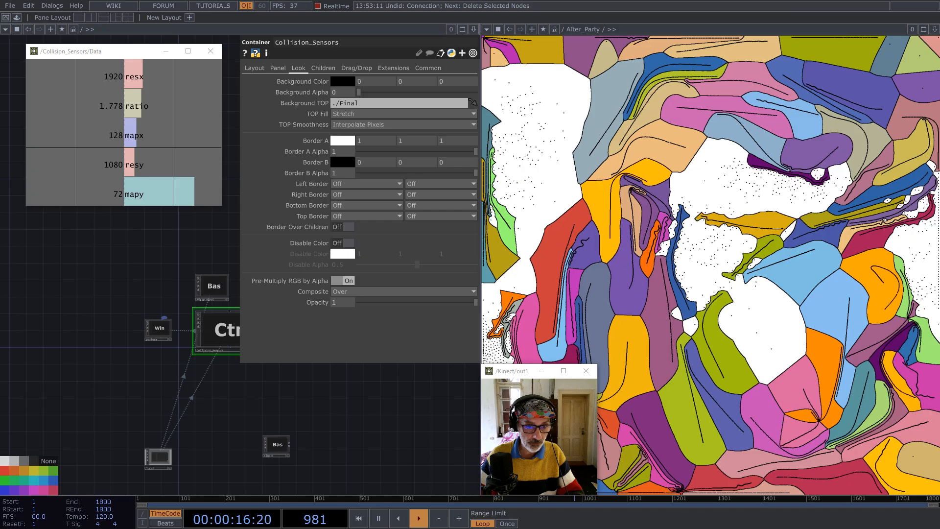
double_click(211, 284)
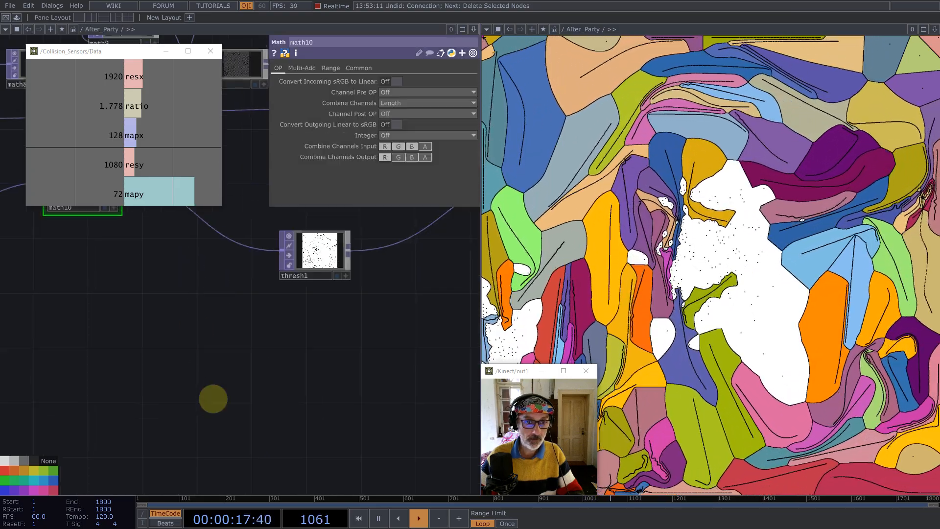
scroll(215, 397, down, 10)
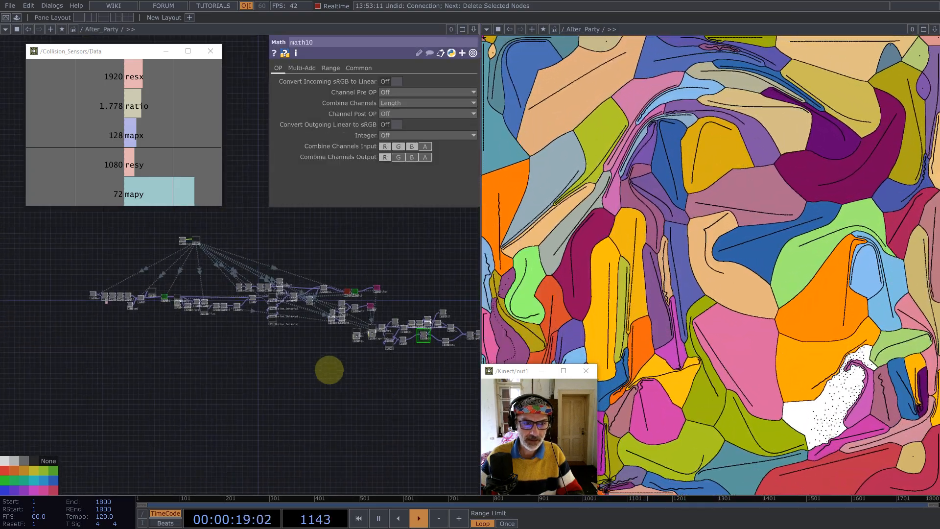
drag(272, 367, 252, 362)
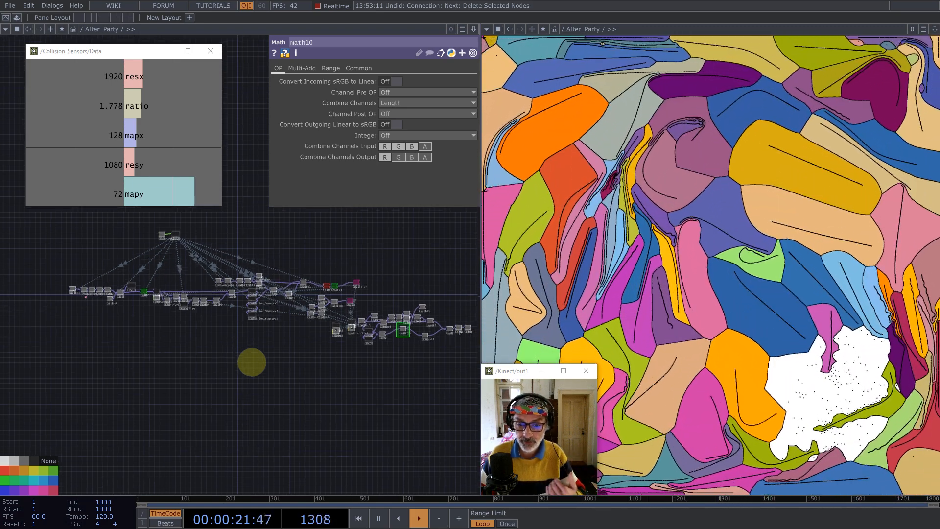
scroll(225, 288, down, 6)
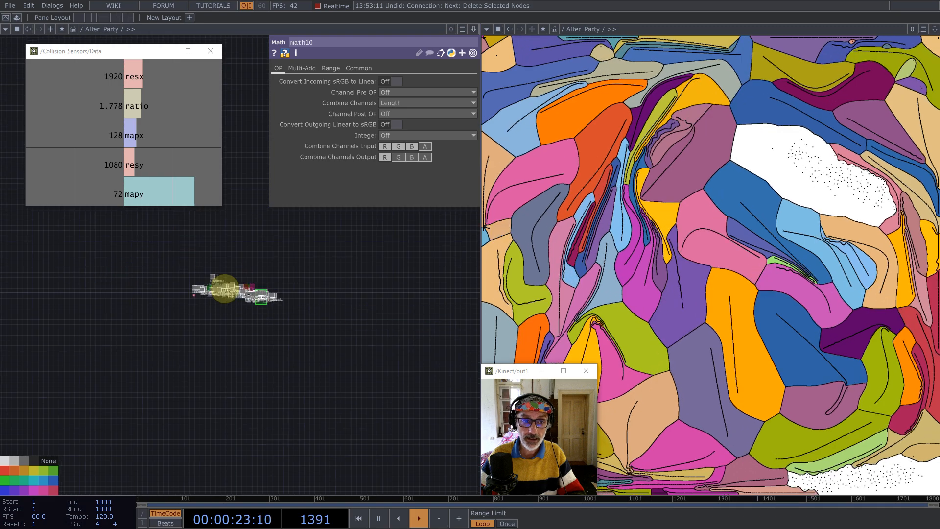
scroll(224, 288, down, 3)
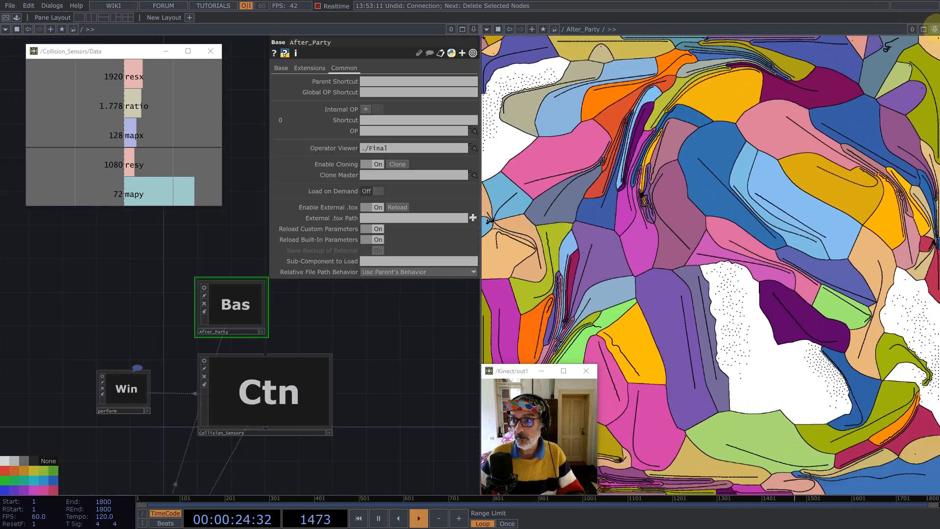
- Show the Collision_Sensors network in both panes and bring its whole operator chain into view
drag(274, 391, 708, 27)
scroll(268, 391, up, 4)
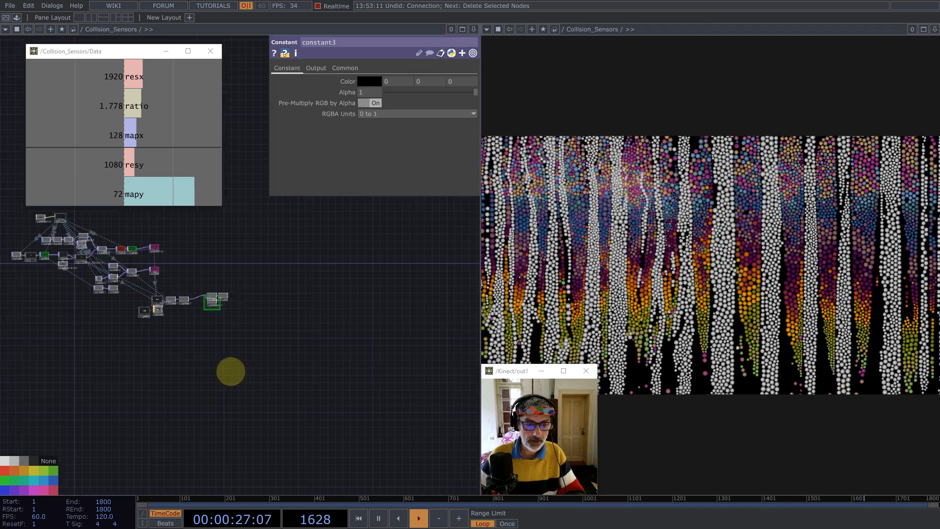
drag(302, 399, 395, 444)
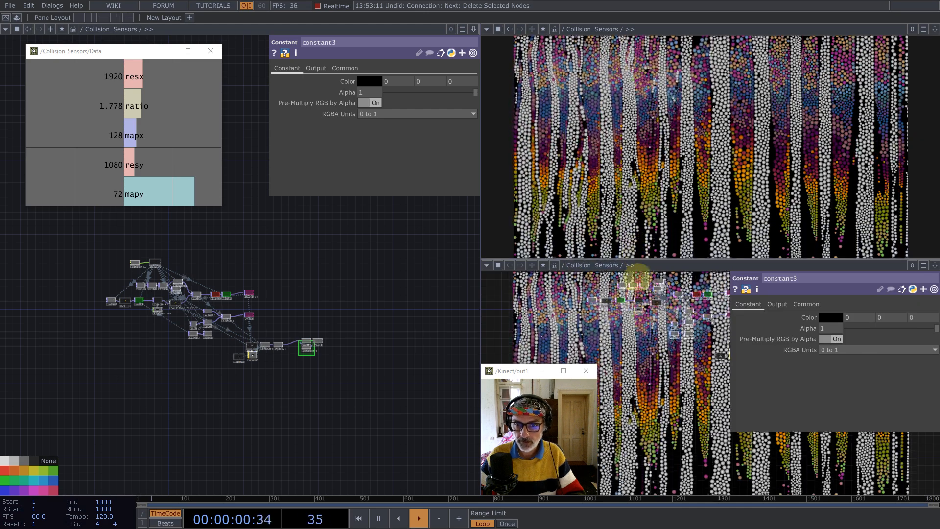
- Divide the viewer pane into a larger upper and a smaller lower part, and disable Backdrop TOPs in the lower one
drag(637, 256, 639, 294)
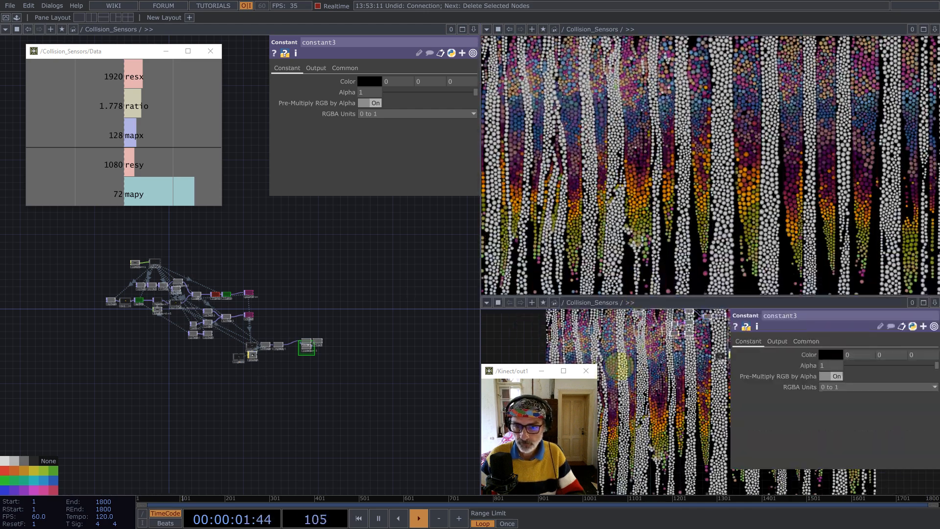
right_click(602, 352)
mouse_move(620, 363)
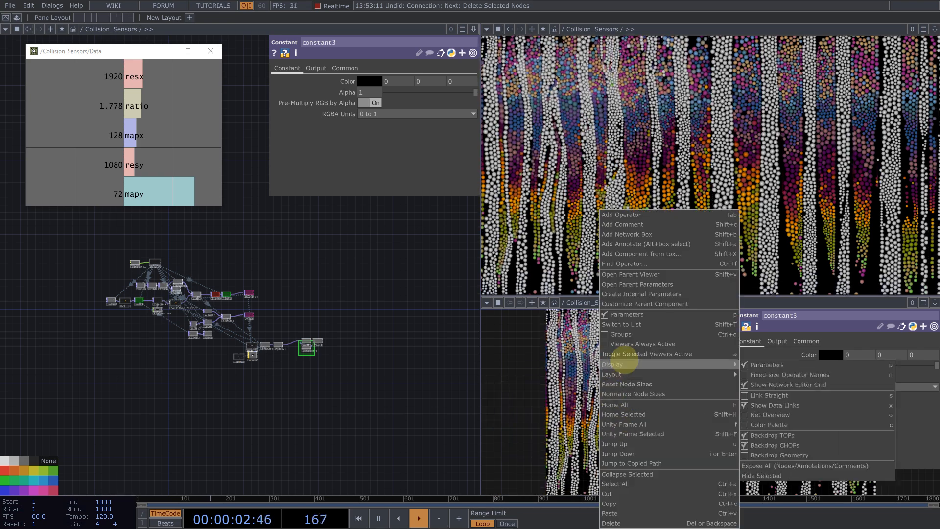
click(773, 435)
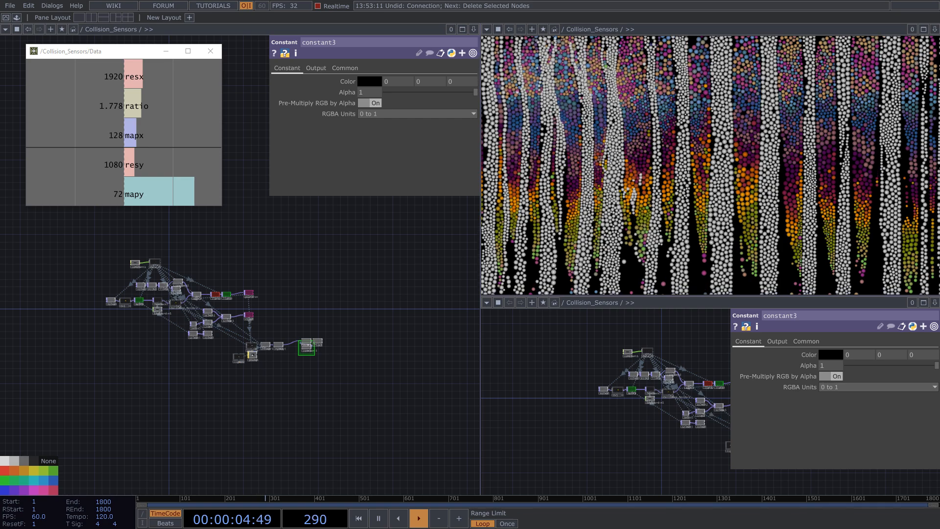
key(alt+Tab)
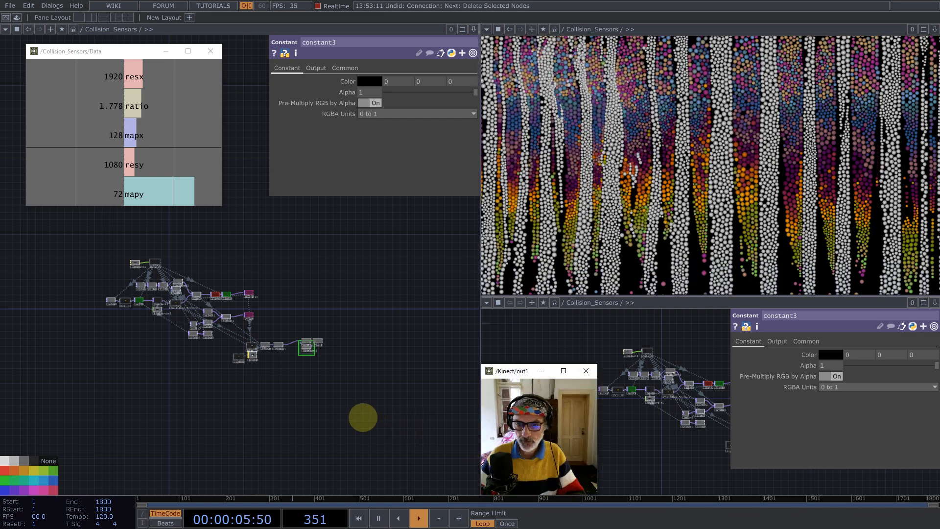
- Delete the two operators between rgbkey1 and Final, including constant3
scroll(254, 353, up, 5)
drag(223, 304, 254, 410)
key(BackSpace)
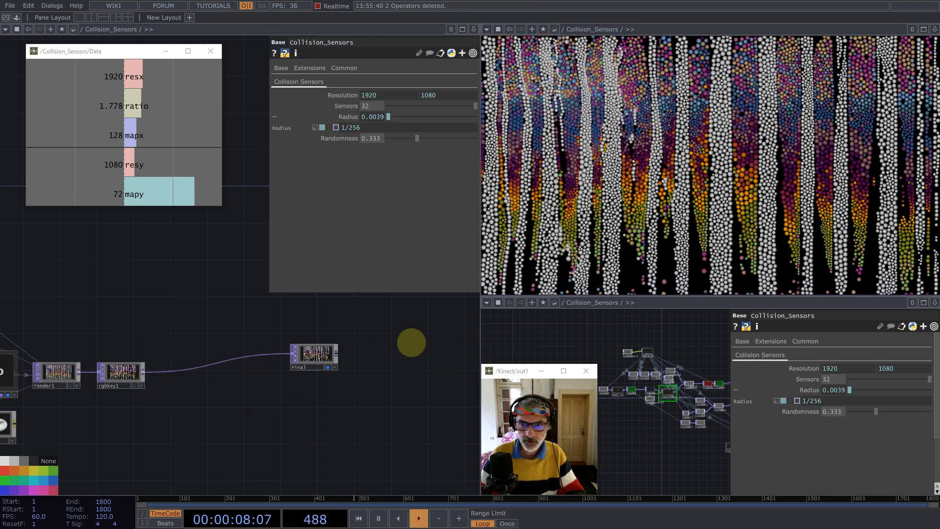
- Connect crop1 directly to the color null, bypassing screen1
scroll(315, 378, down, 4)
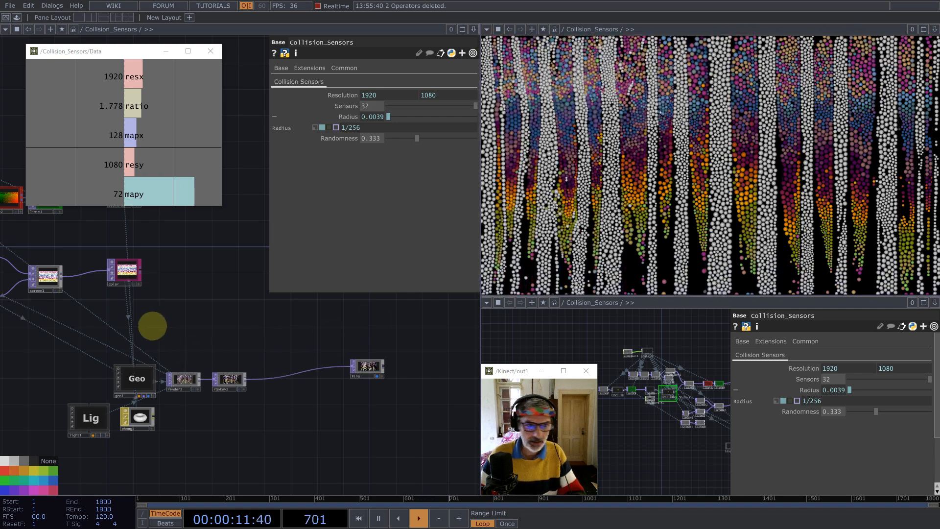
drag(152, 326, 392, 357)
scroll(451, 416, down, 5)
scroll(411, 395, up, 7)
drag(402, 395, 225, 371)
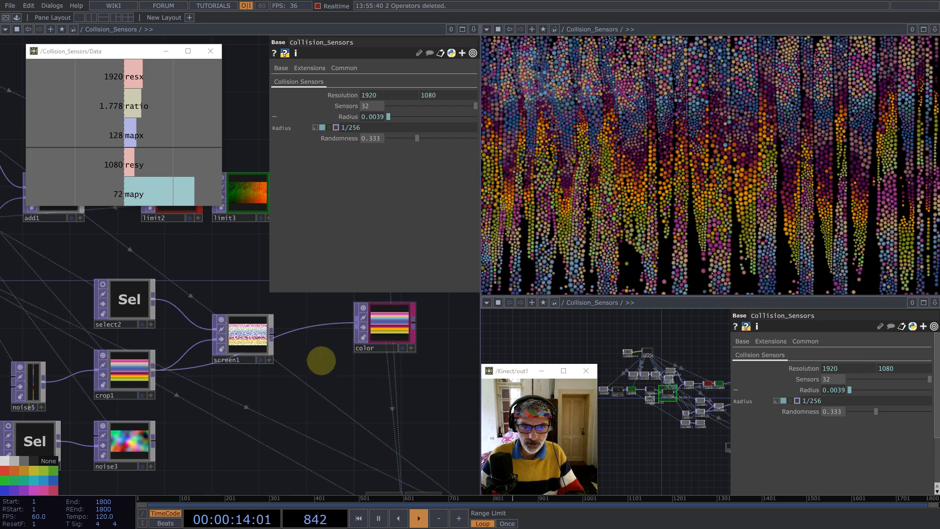
- Move all operators downstream of add1, including the color and render branches, to the right to leave a wide gap
scroll(258, 366, down, 5)
scroll(235, 335, up, 5)
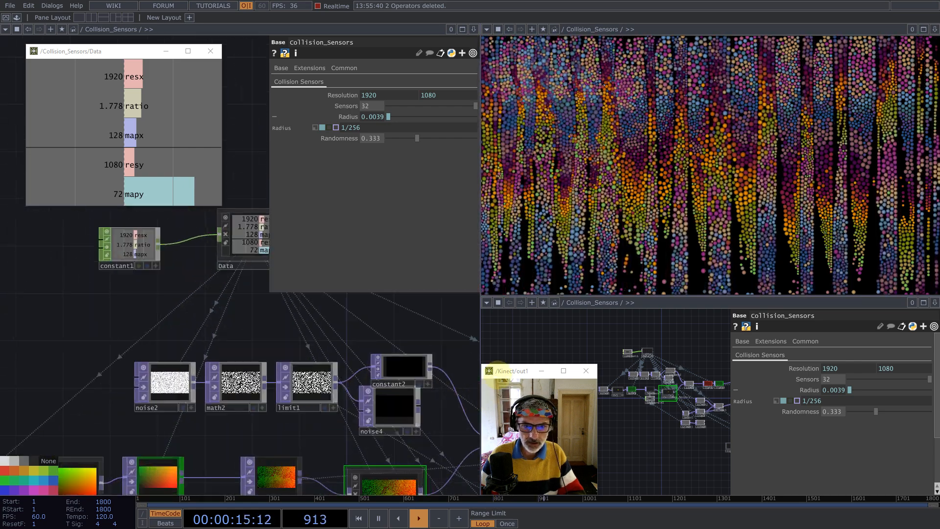
drag(467, 375, 248, 334)
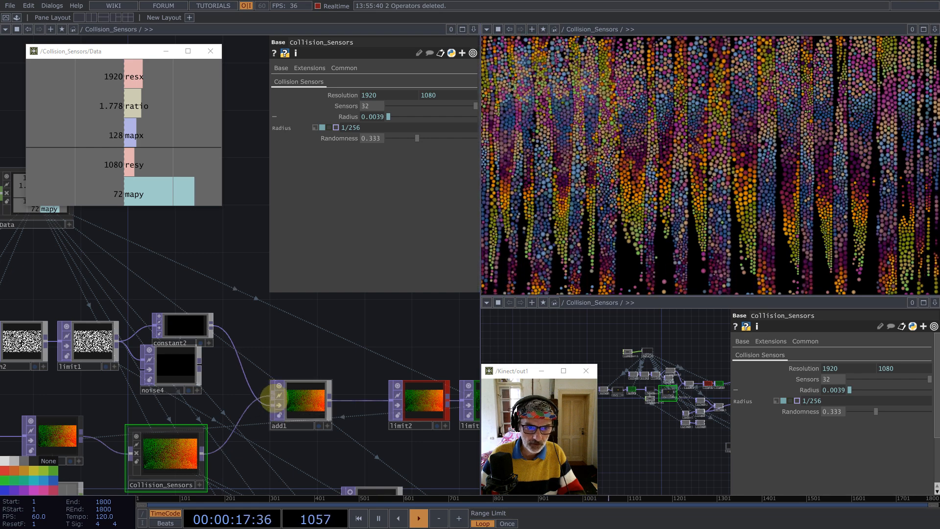
scroll(265, 345, down, 3)
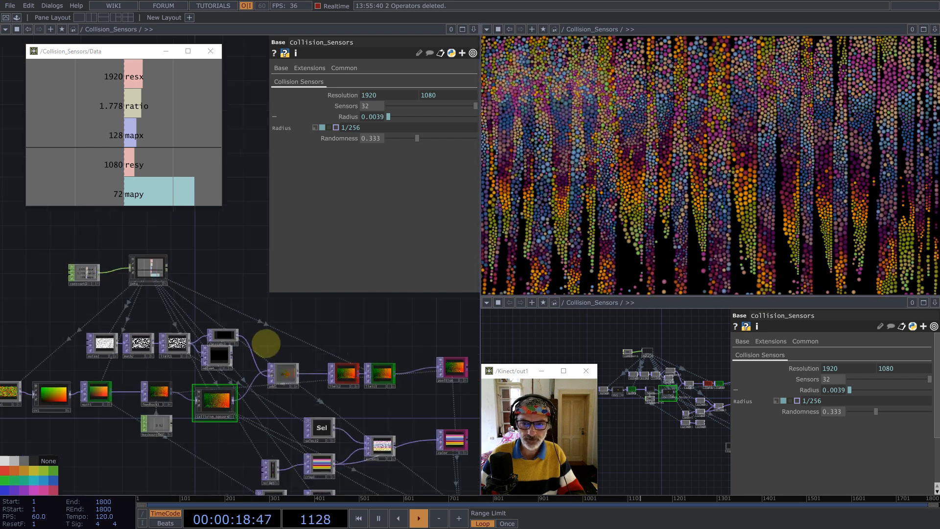
scroll(311, 324, down, 2)
drag(314, 322, 180, 299)
scroll(252, 339, down, 4)
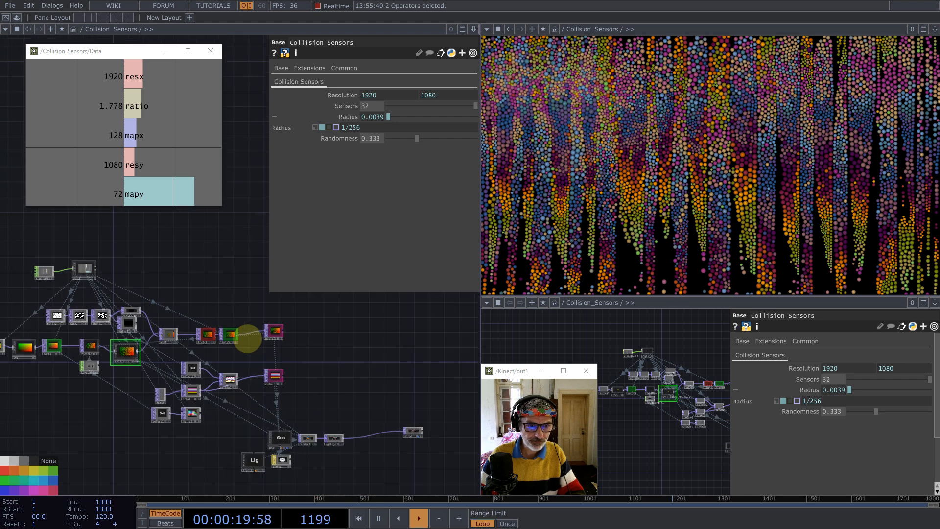
drag(422, 459, 208, 303)
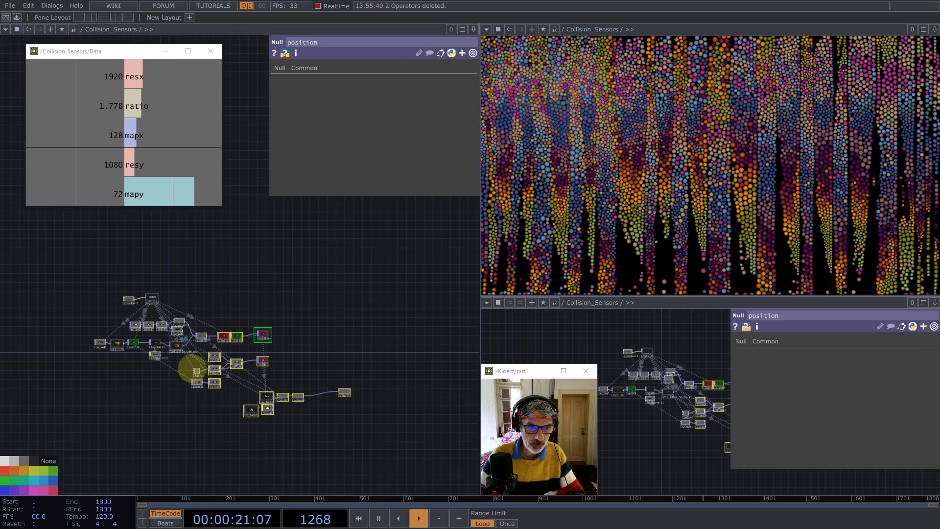
drag(262, 331, 405, 320)
click(273, 300)
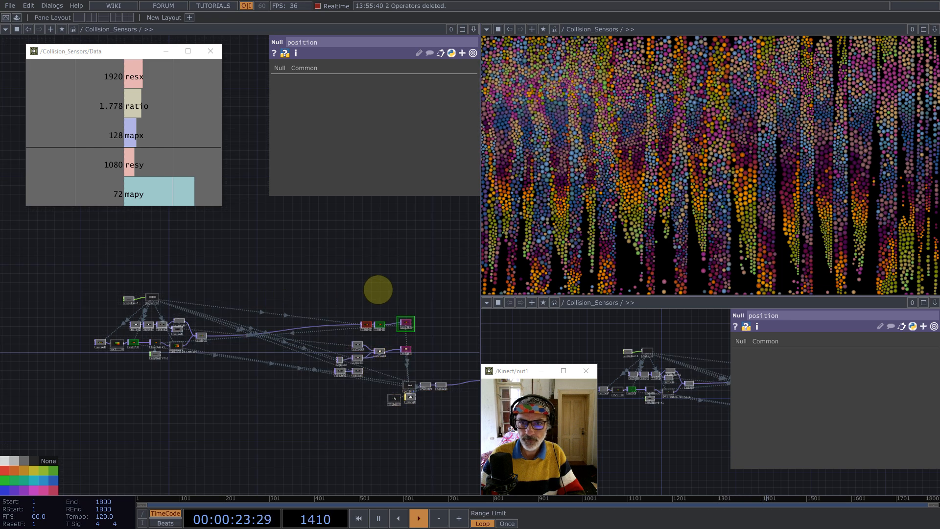
- Reset the particle simulation and set the Randomness of the Collision_Sensors base to 0
scroll(172, 293, up, 10)
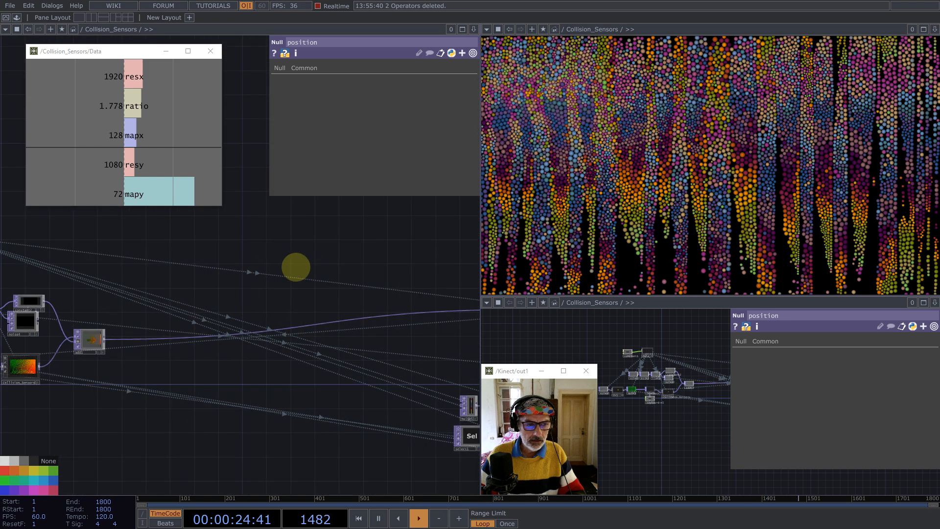
drag(295, 267, 380, 249)
key(1)
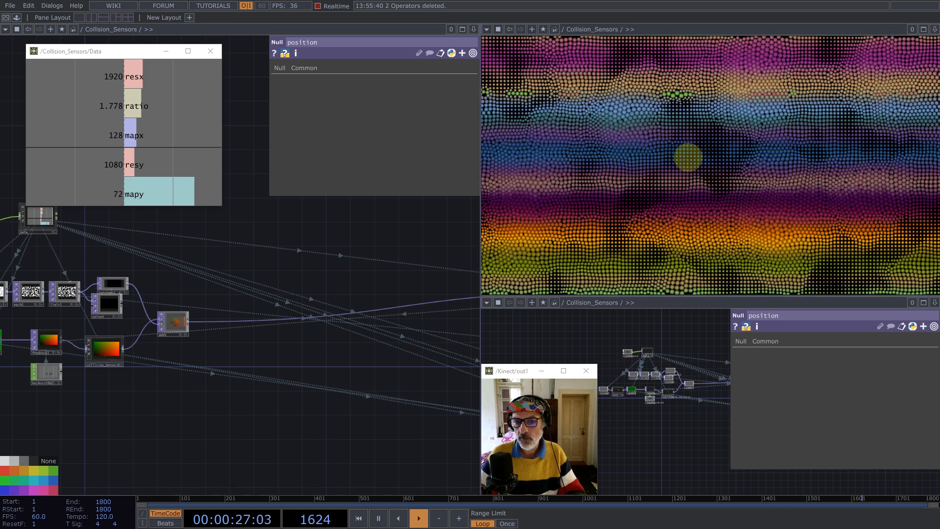
drag(180, 285, 284, 254)
click(218, 318)
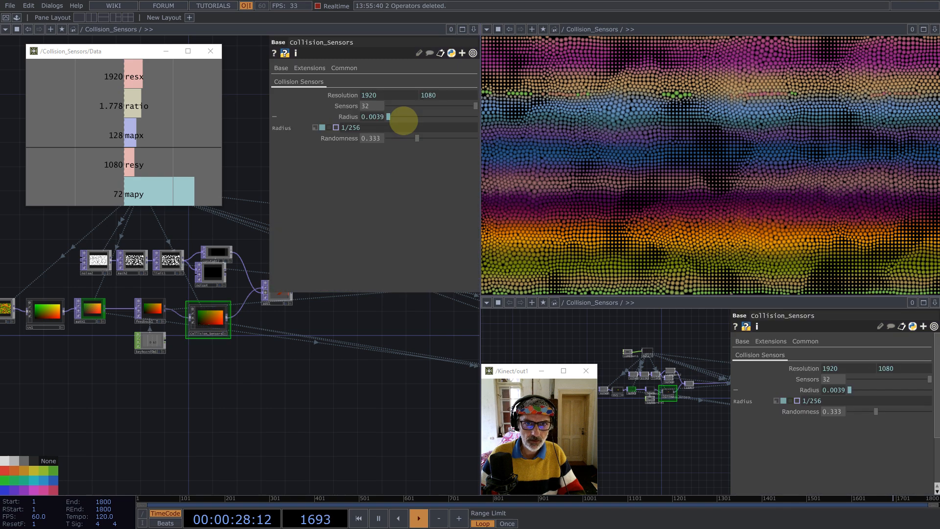
drag(417, 138, 321, 143)
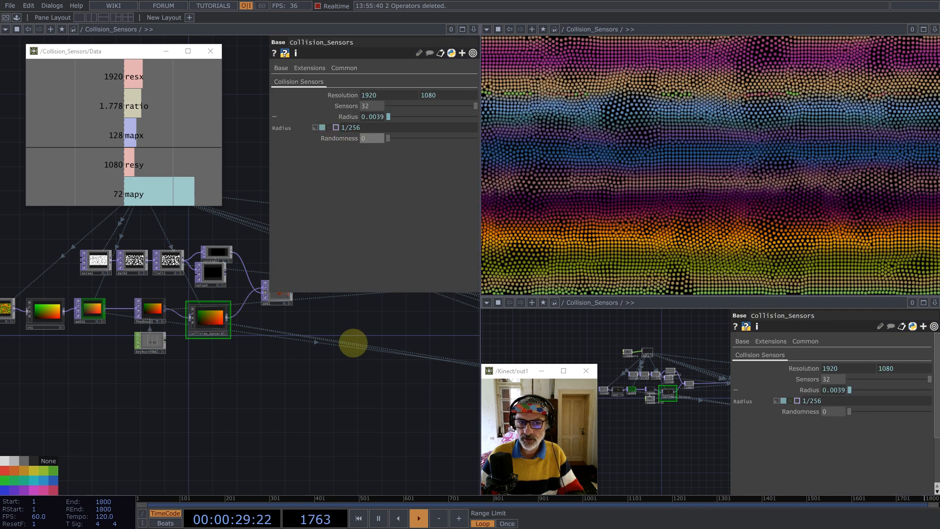
- Insert a Blur TOP into the connection between add1 and limit2
drag(353, 343, 236, 389)
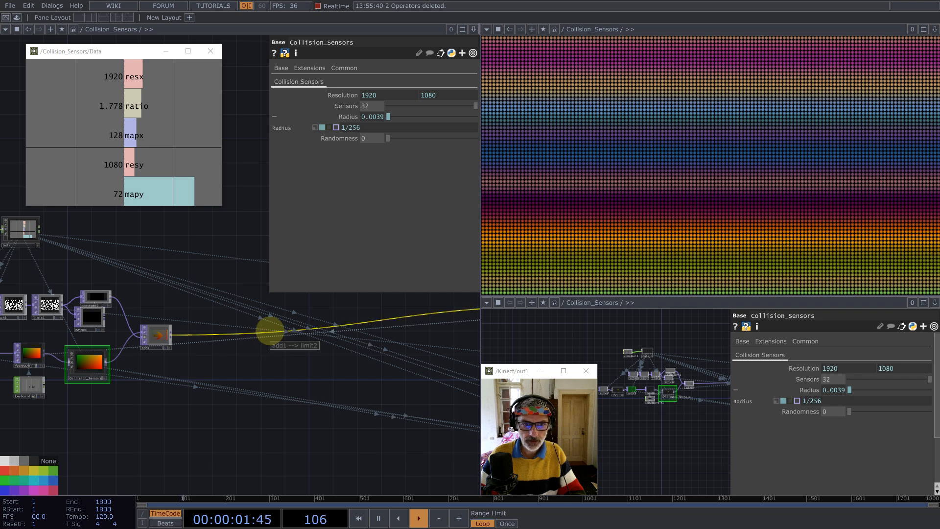
right_click(270, 332)
click(284, 319)
text(bl)
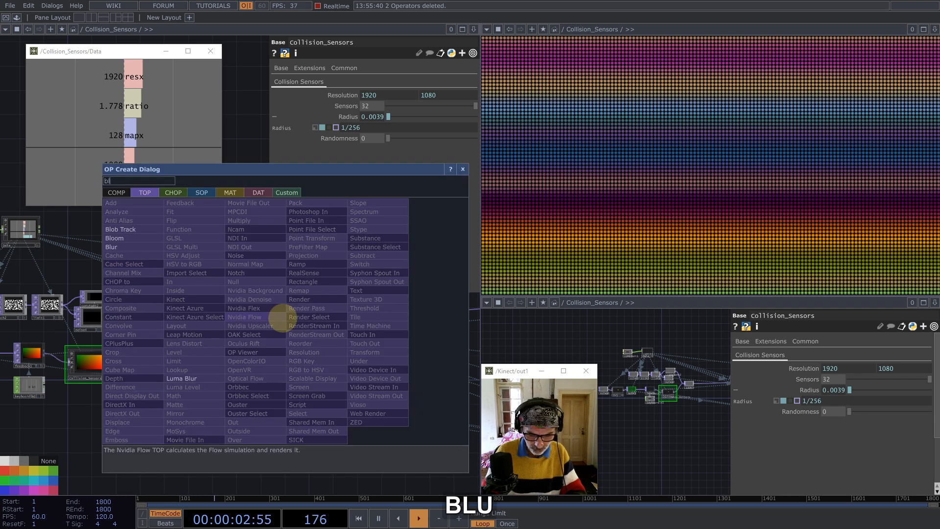
text(u)
click(116, 247)
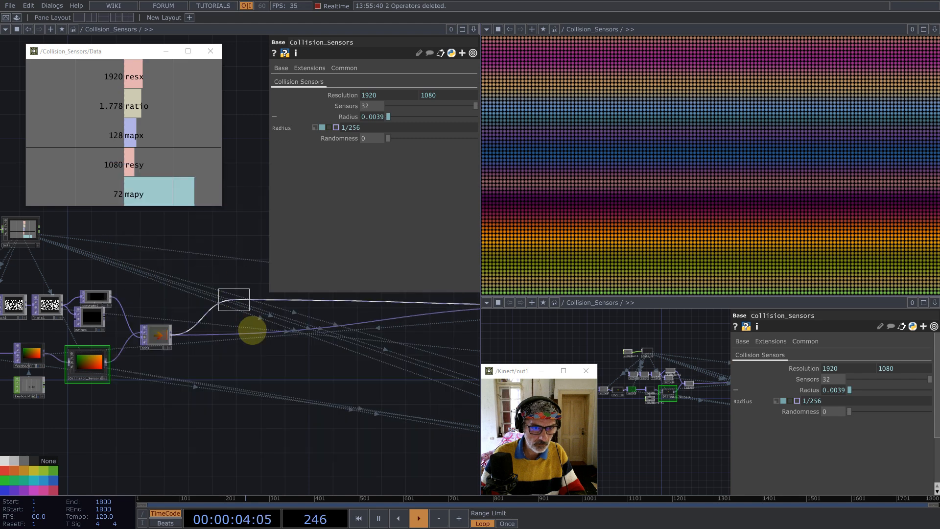
click(258, 336)
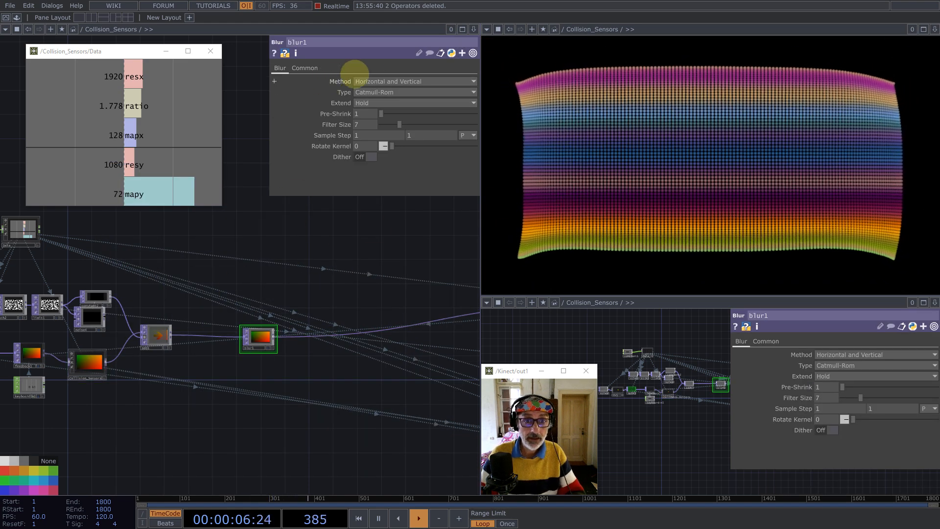
- Set the blur's Method to Horizontal and its Filter Size to 17
click(381, 81)
click(371, 93)
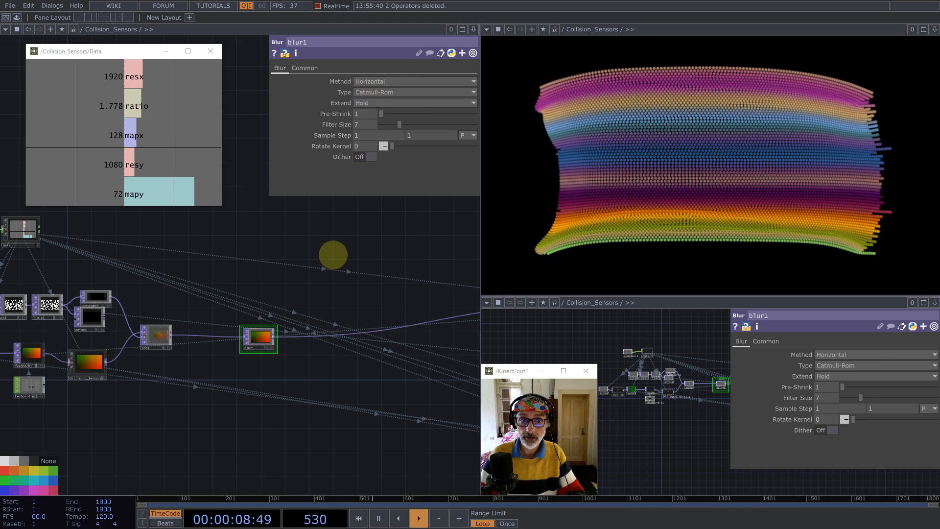
drag(399, 124, 429, 125)
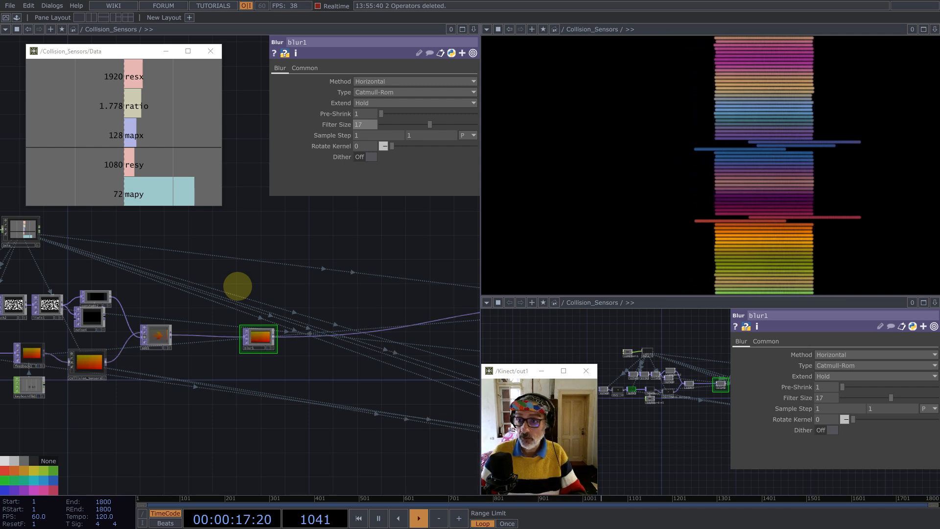
- Set the Extend mode of the blur to Repeat
drag(312, 281, 373, 254)
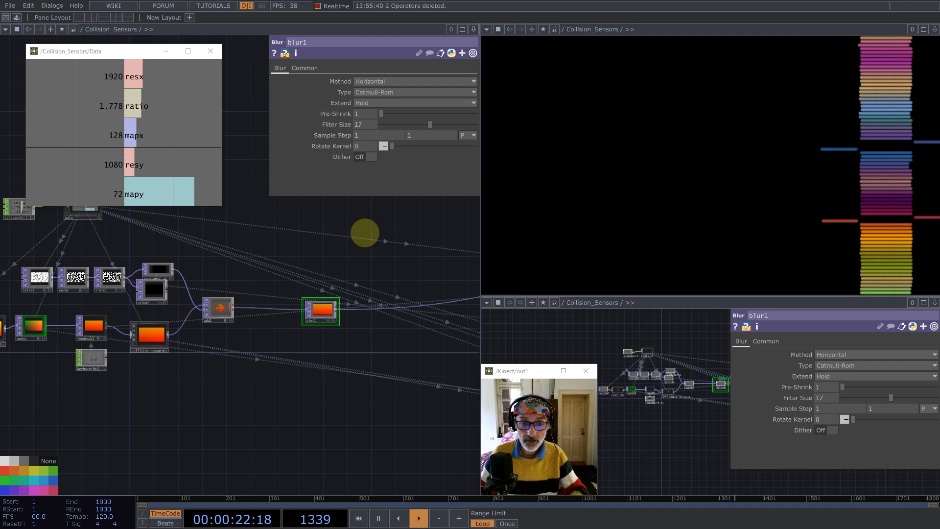
click(370, 102)
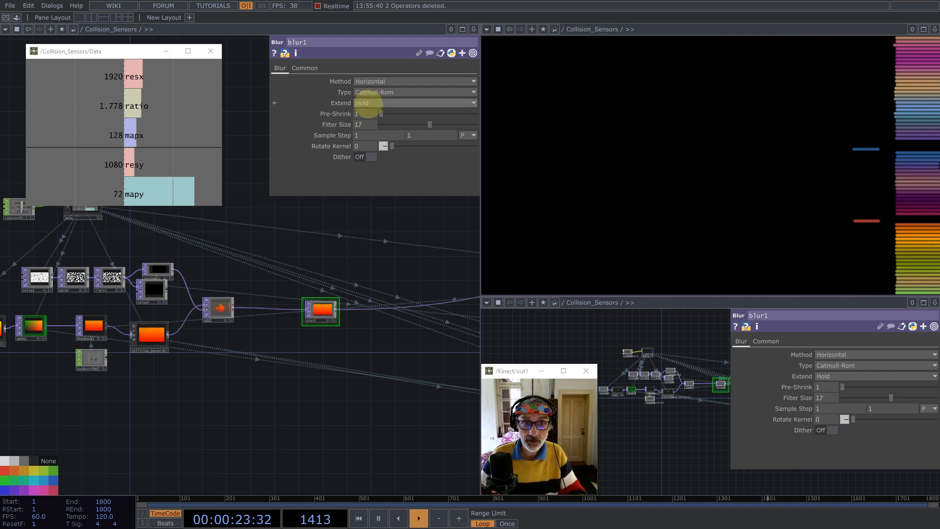
click(366, 123)
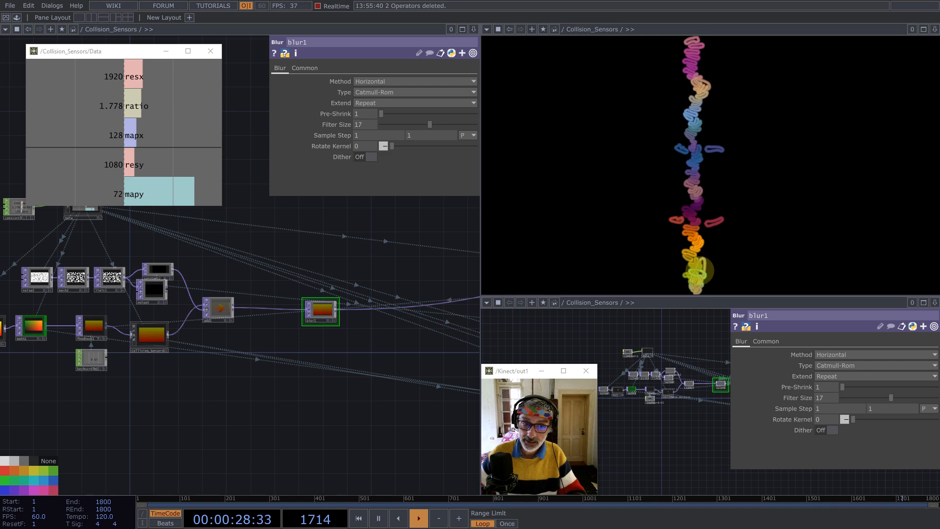
- Review the Common settings of limit2 and limit3 and reset the particle simulation
drag(191, 260, 122, 259)
drag(458, 270, 205, 271)
drag(310, 277, 175, 286)
click(219, 289)
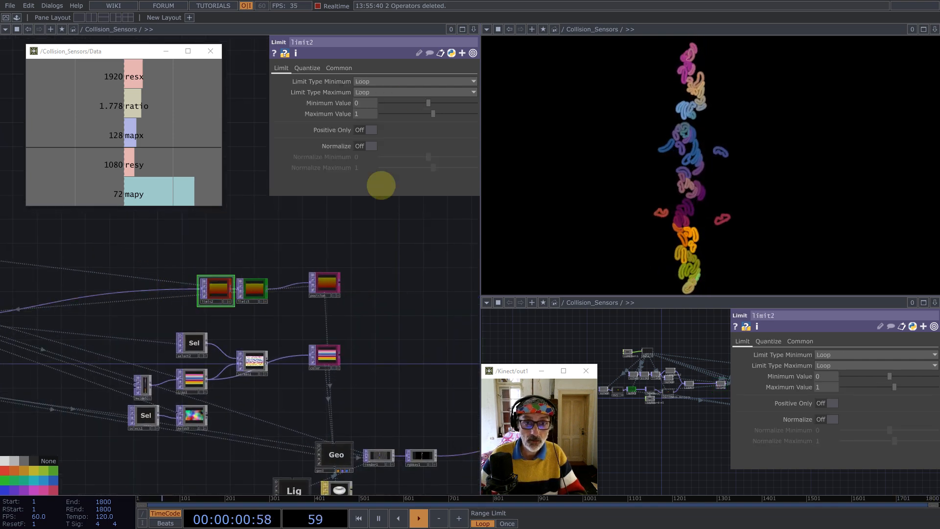
click(338, 68)
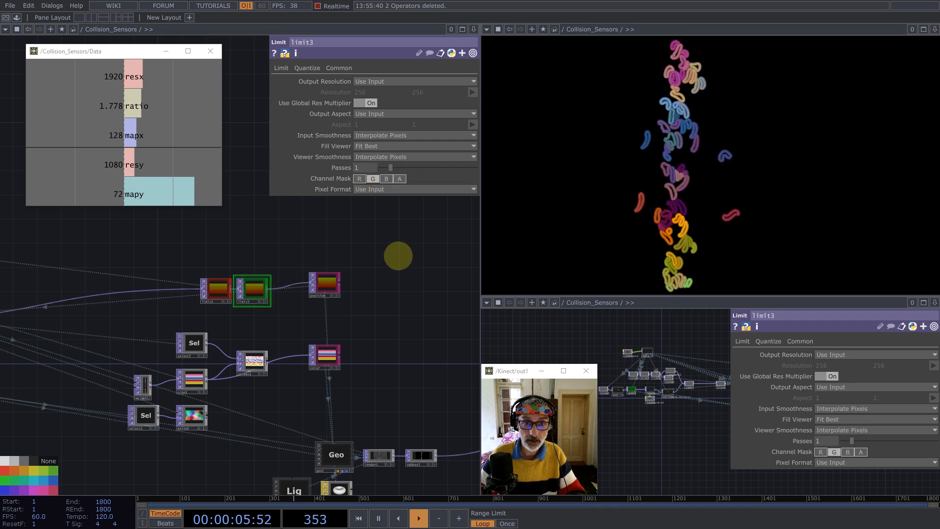
key(1)
- Set both Limit Type Minimum and Limit Type Maximum of limit2 and limit3 together to Clamp
drag(197, 236, 270, 317)
click(281, 68)
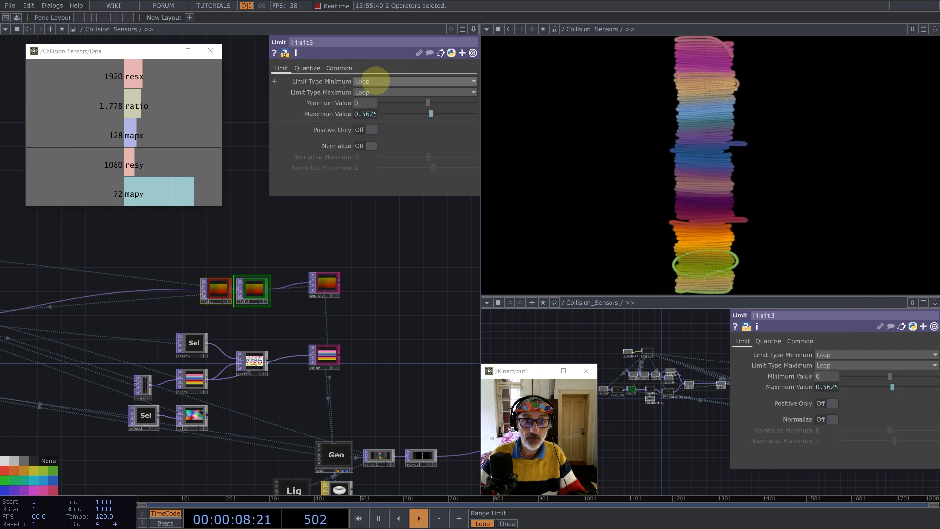
click(366, 92)
click(367, 101)
click(366, 81)
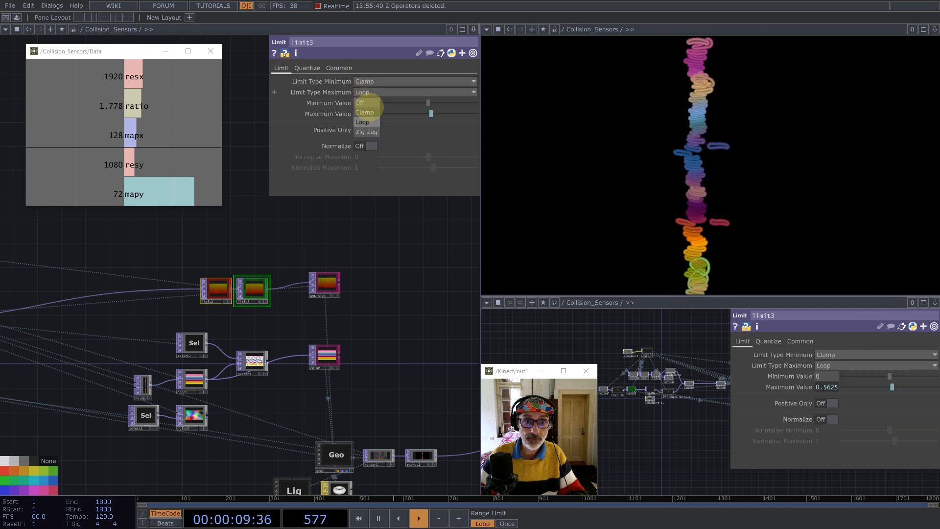
click(366, 91)
- Check the Radius of the Collision_Sensors base and set limit2's Minimum Value to the expression op('Collision_Sensors').par.Radius
scroll(422, 326, down, 3)
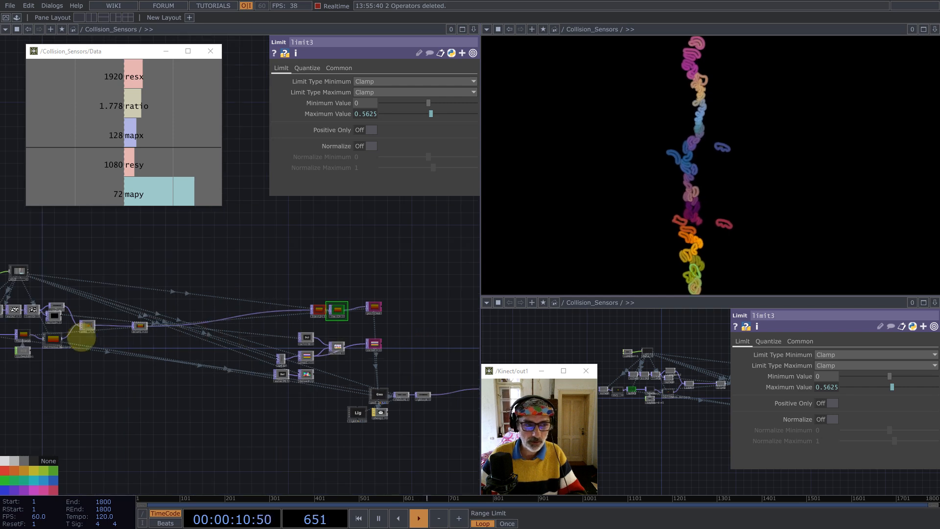
scroll(59, 336, up, 4)
click(48, 335)
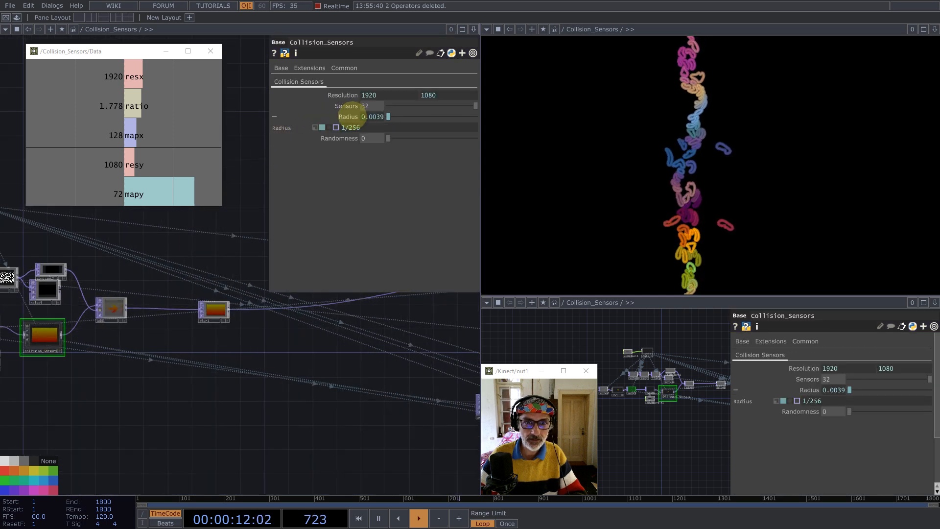
scroll(245, 377, down, 3)
scroll(384, 346, up, 4)
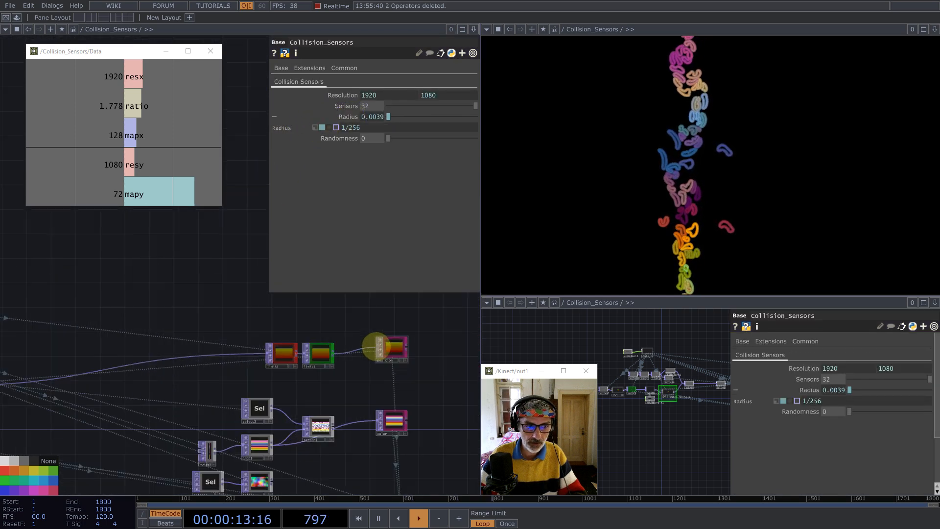
click(290, 355)
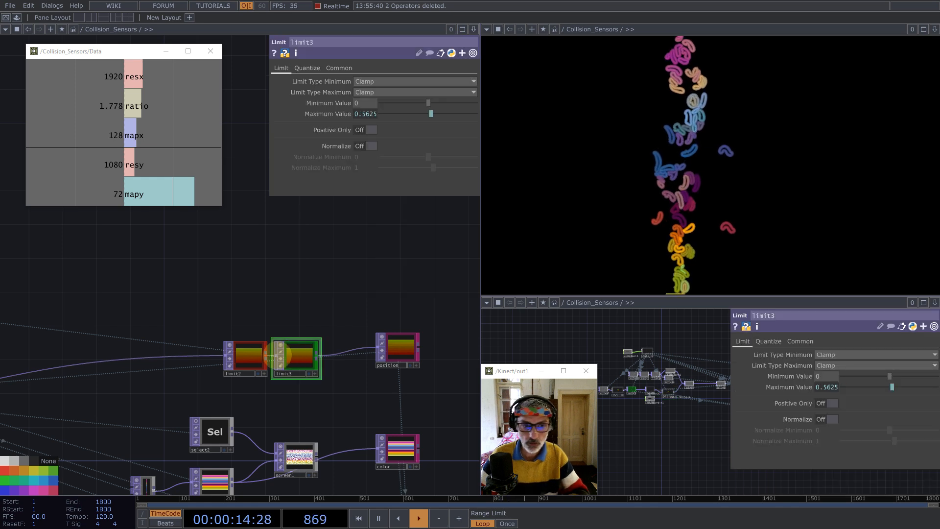
click(252, 354)
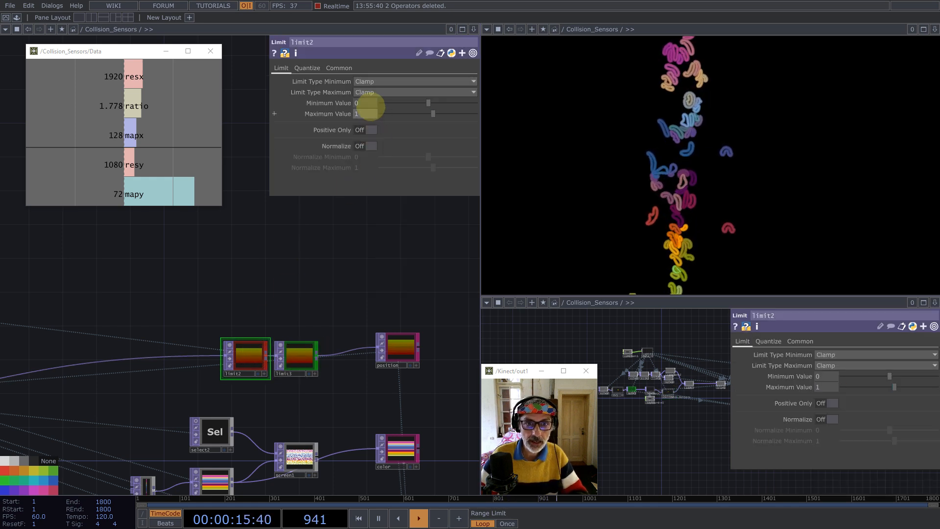
click(368, 102)
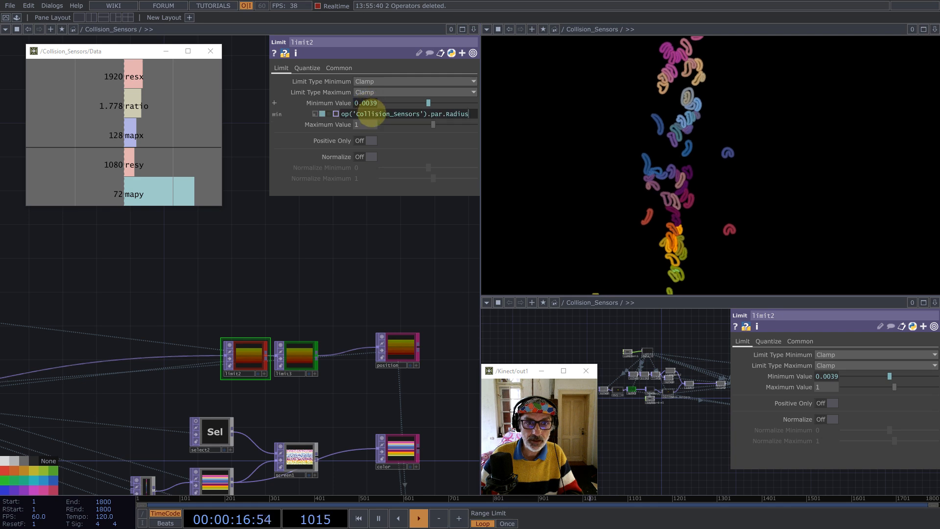
- Reuse the Radius expression to set limit2's Maximum Value to 1 minus the Collision_Sensors Radius
drag(464, 116, 270, 114)
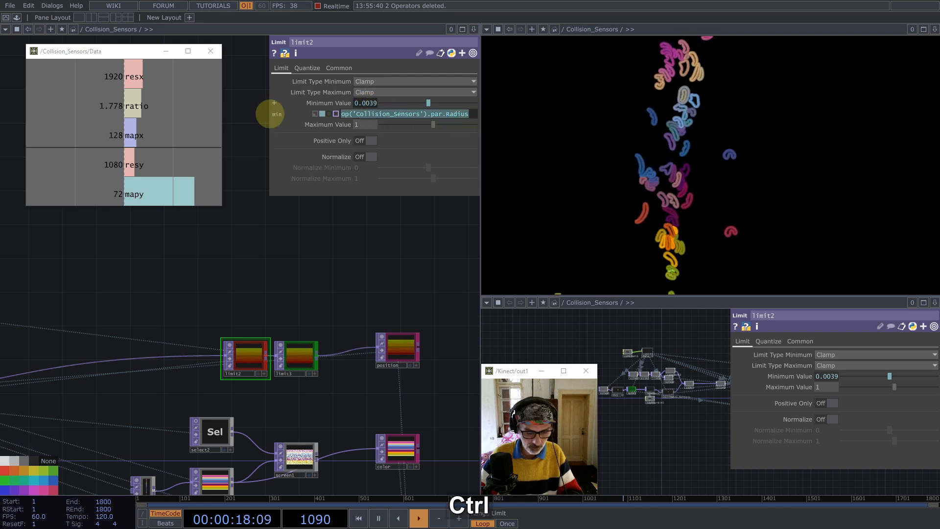
click(365, 124)
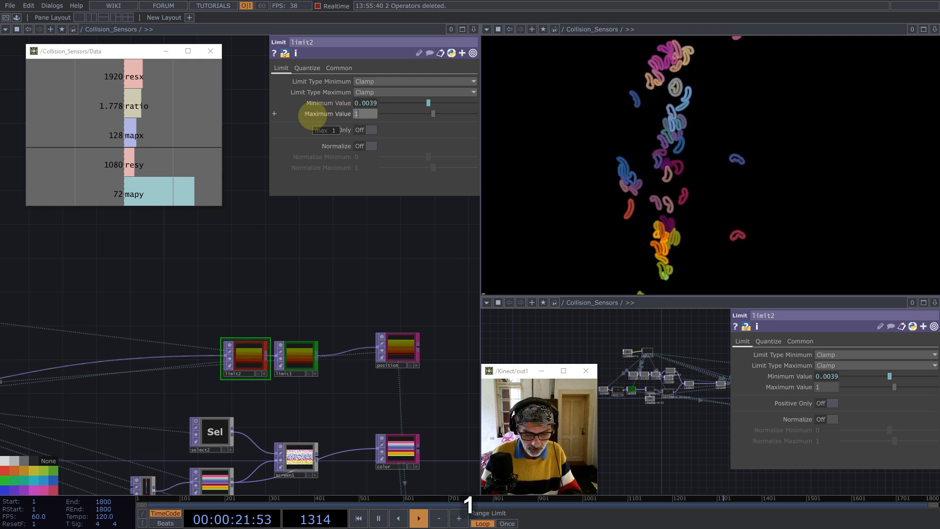
key(Return)
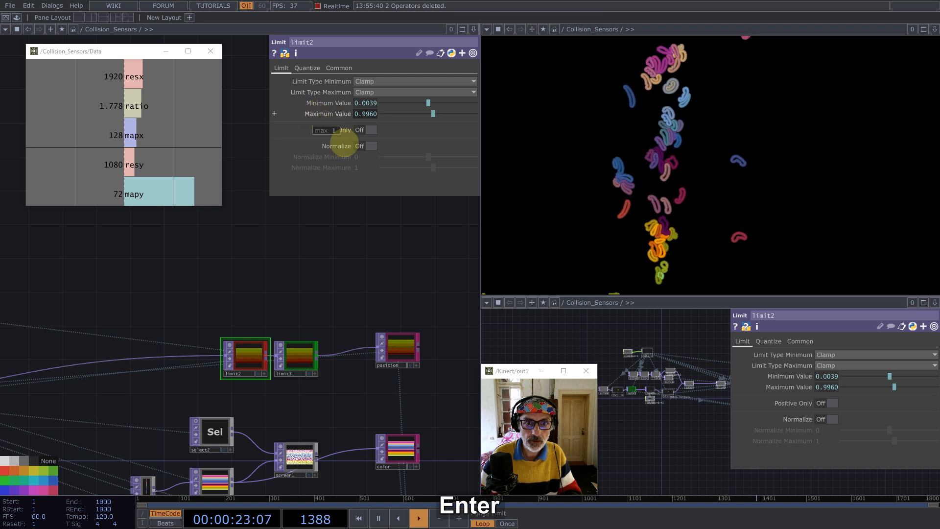
- Set limit3's Minimum Value to the Collision_Sensors Radius reference and its Maximum Value to 1/op('Data/out1')['ratio'] minus that Radius
click(297, 356)
click(307, 68)
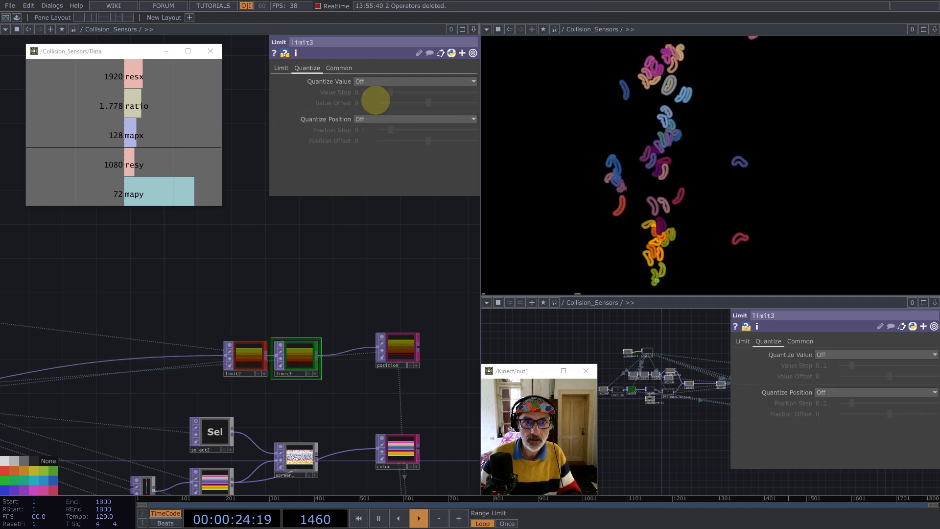
click(281, 69)
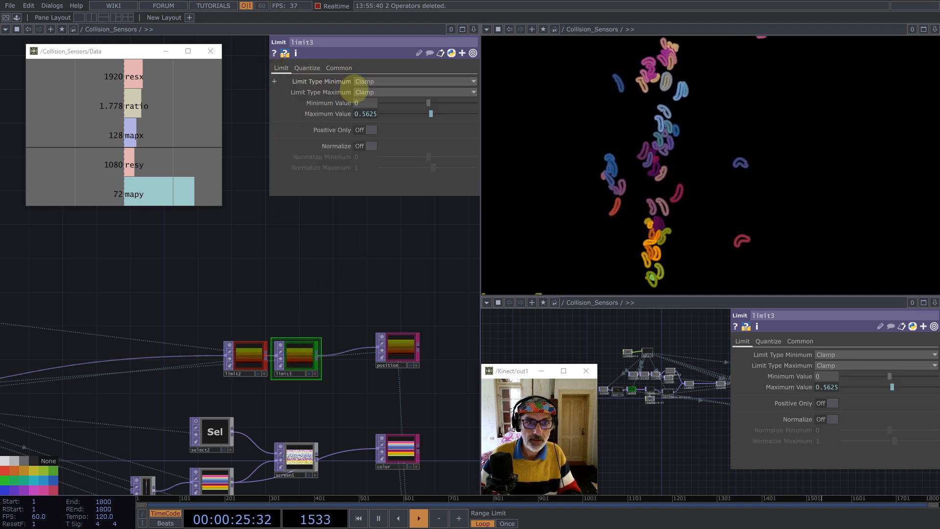
key(ctrl+v)
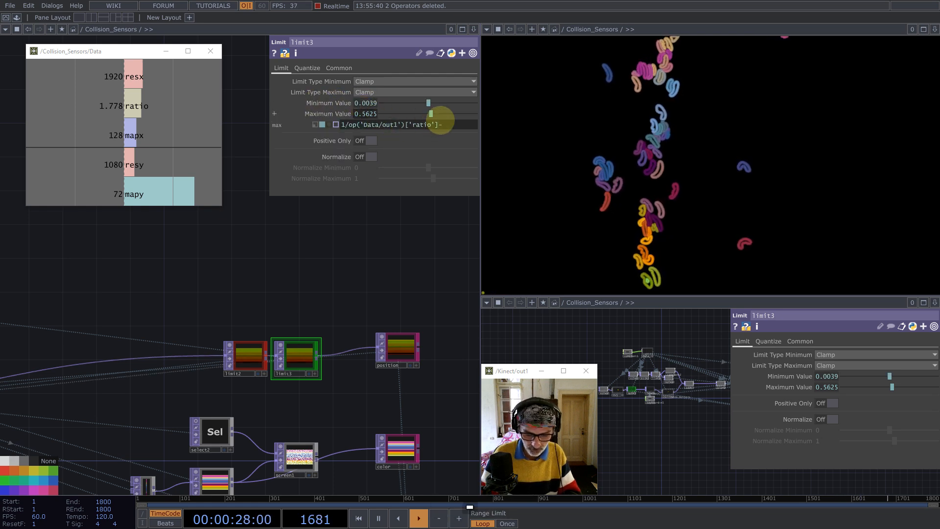
key(Return)
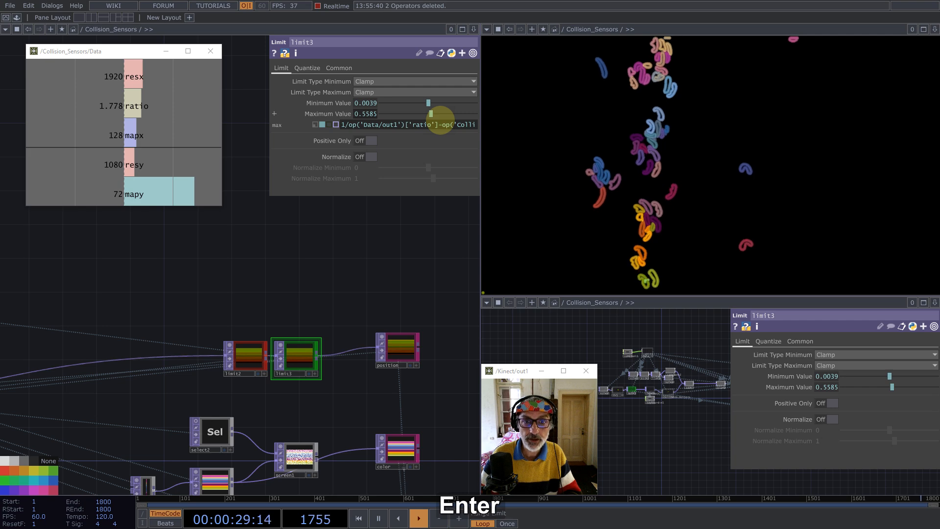
- Set the Filter Size of blur1 to 8
scroll(358, 264, down, 4)
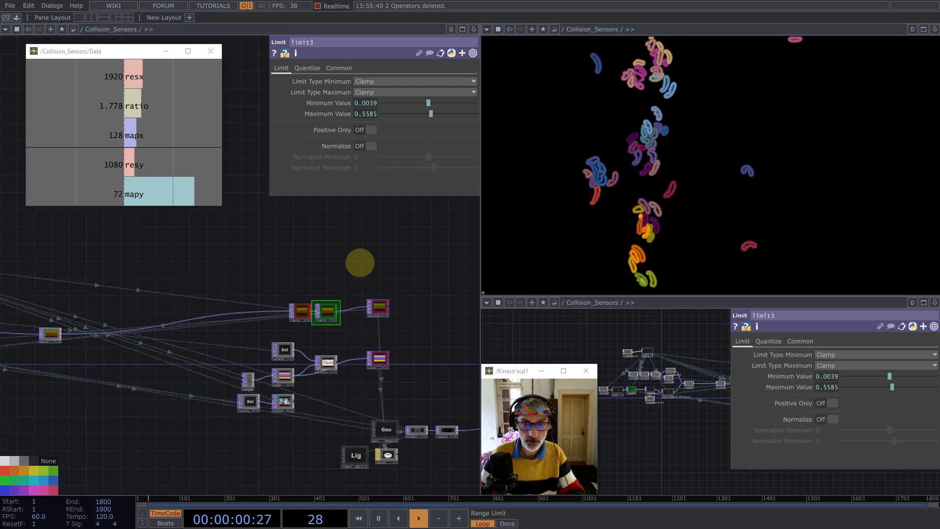
drag(342, 255, 442, 257)
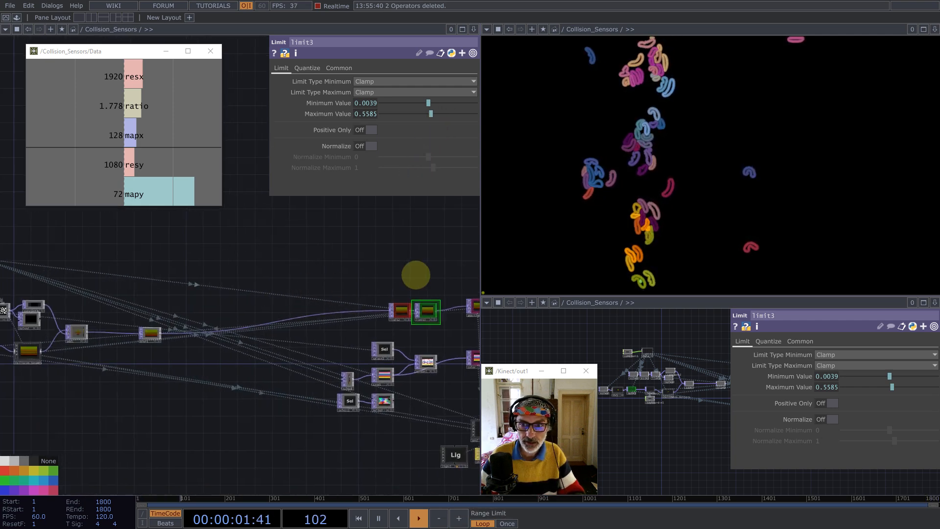
drag(150, 344, 294, 324)
click(293, 314)
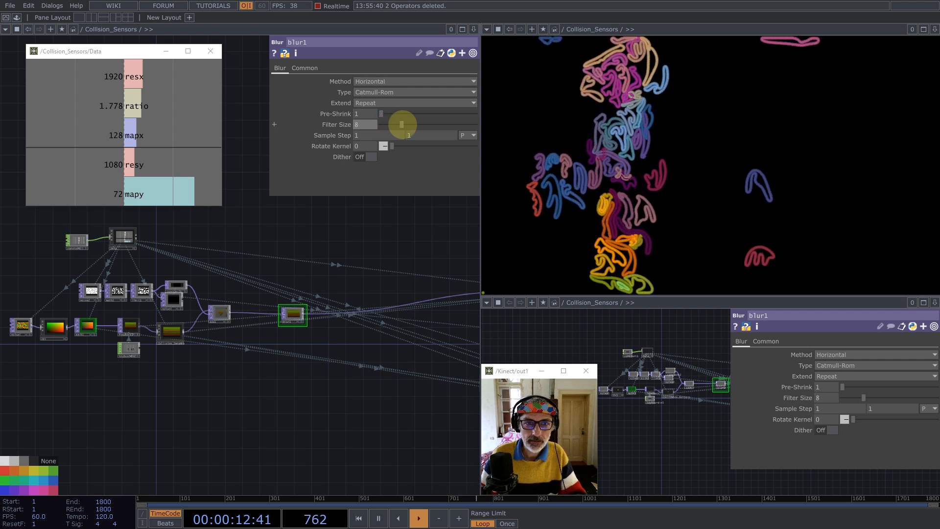
- Duplicate the Collision_Sensors base and chain the copy in series between the original and add1
scroll(279, 284, up, 5)
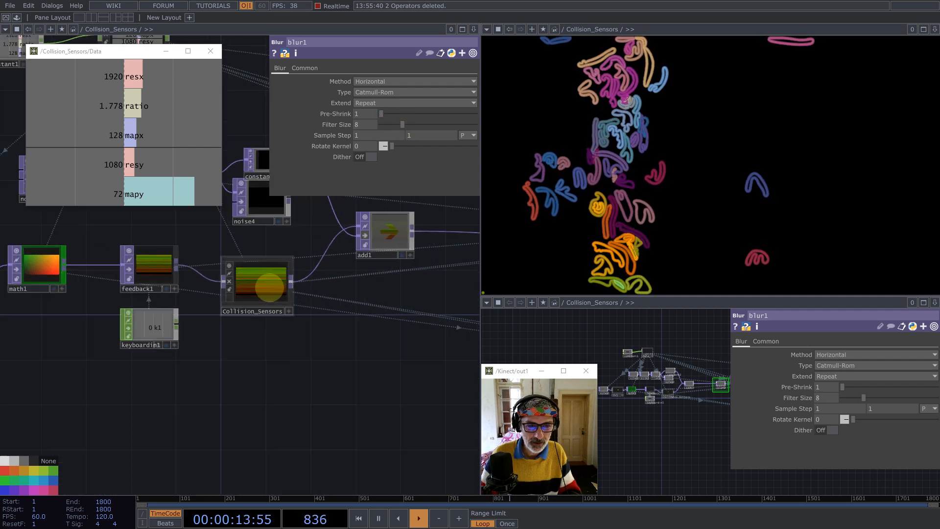
click(270, 283)
key(ctrl+c)
key(ctrl+v)
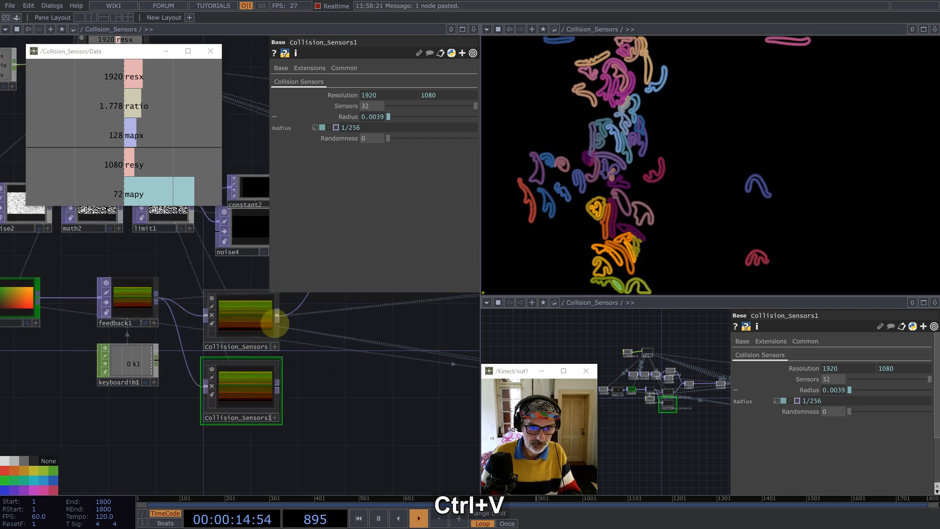
drag(277, 316, 206, 385)
drag(293, 385, 234, 424)
click(218, 422)
click(289, 302)
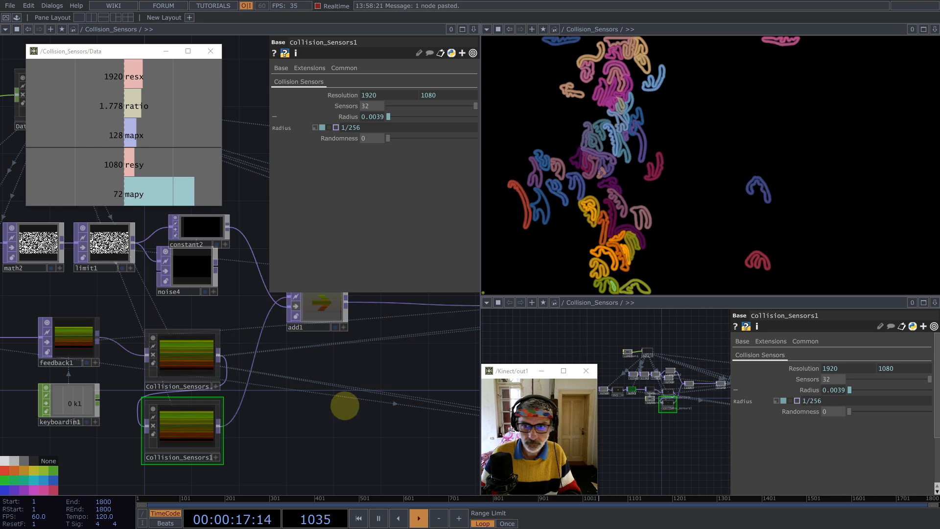
- Duplicate both Collision_Sensors bases and chain the two copies in series between Collision_Sensors1 and add1
right_drag(256, 472, 192, 353)
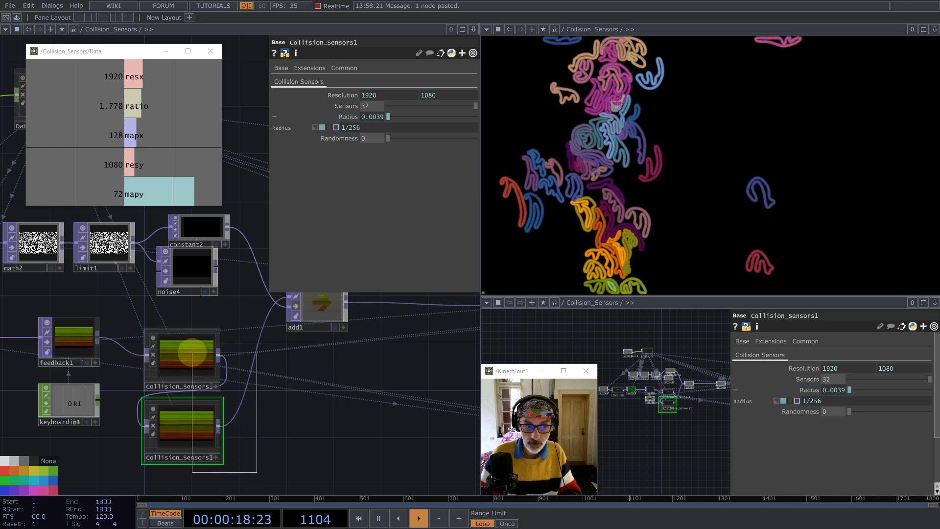
key(ctrl+v)
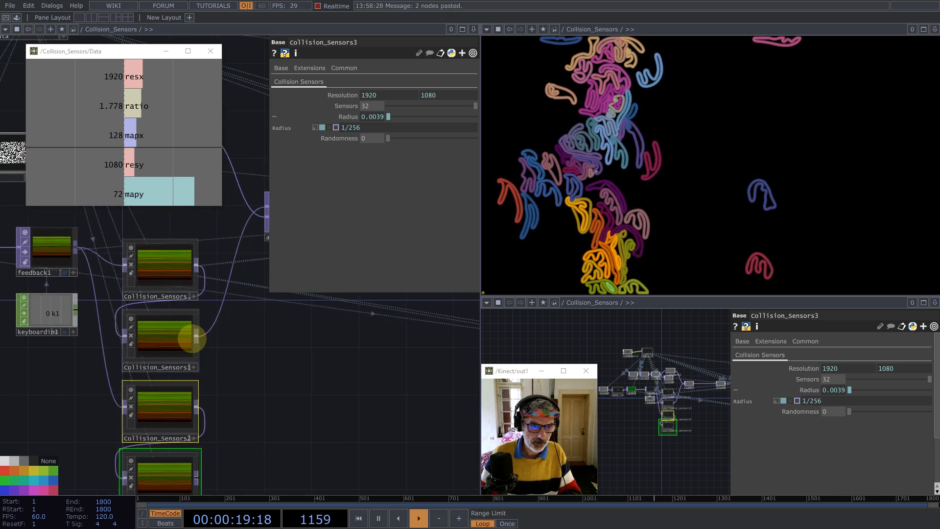
click(196, 336)
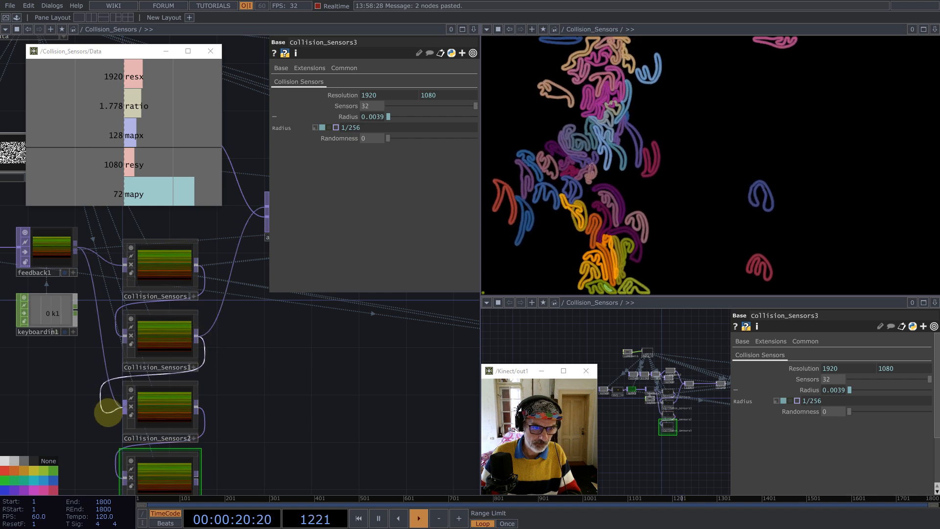
click(109, 412)
click(196, 474)
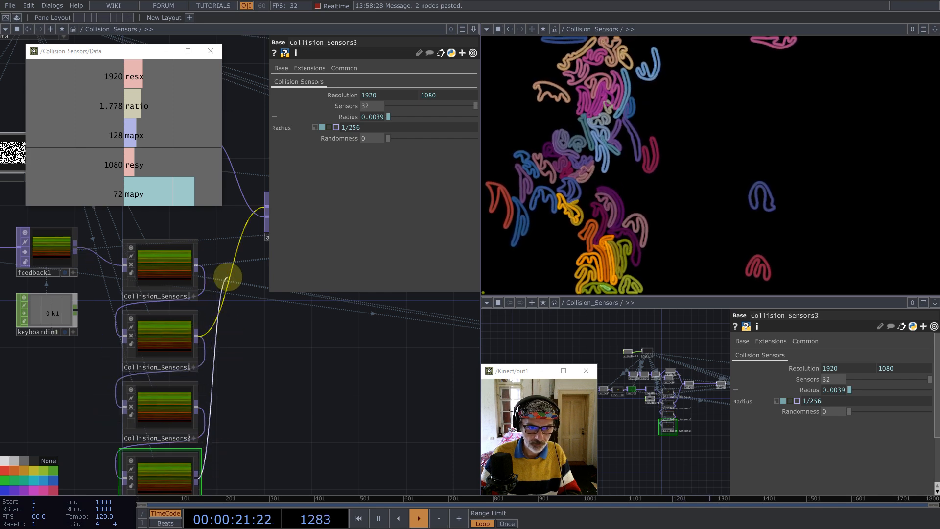
click(266, 212)
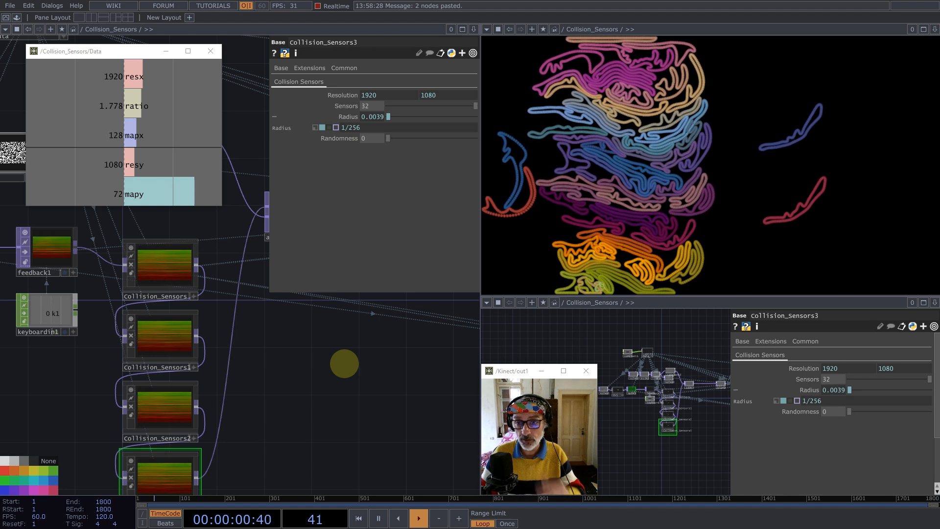
- Bypass the last two bases in the chain, Collision_Sensors2 and Collision_Sensors3
scroll(350, 367, down, 3)
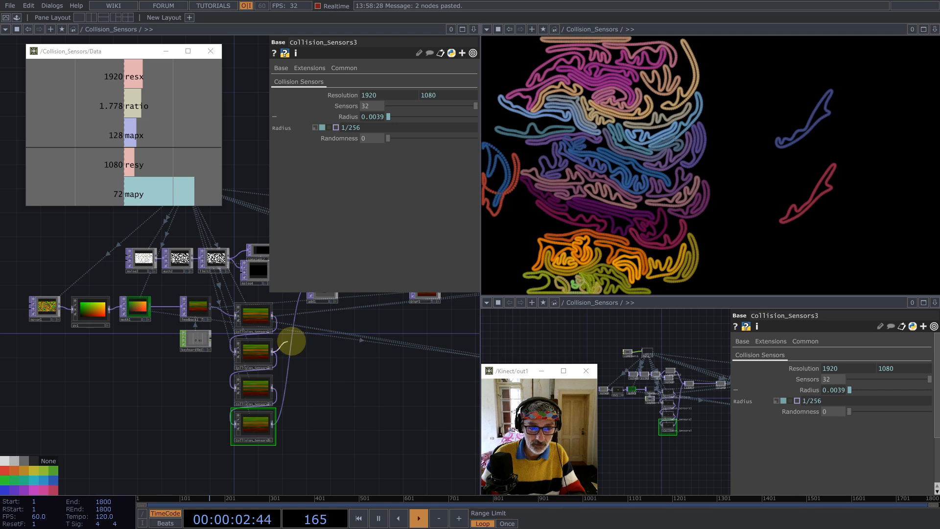
drag(308, 453, 252, 408)
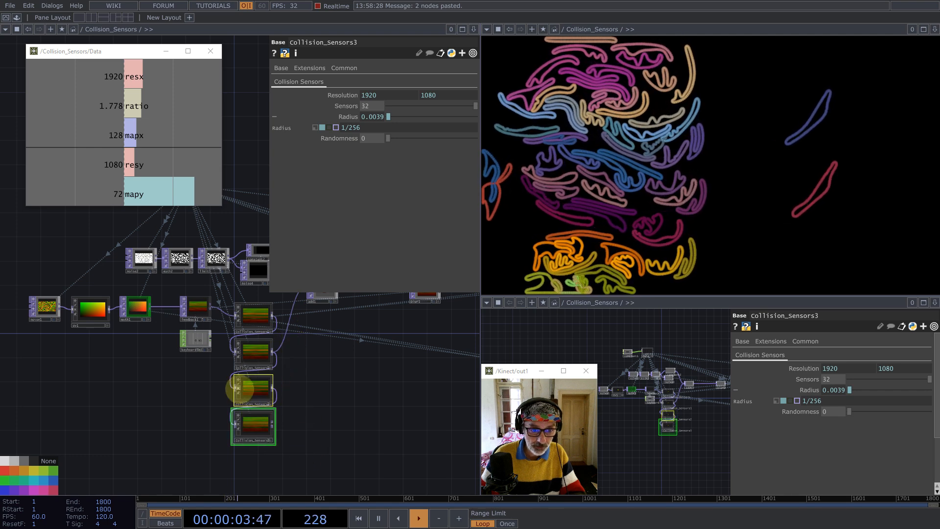
click(239, 389)
- Move the noise operator at the start of the position chain far left to leave a wide gap after it
drag(337, 399, 414, 418)
drag(172, 406, 311, 448)
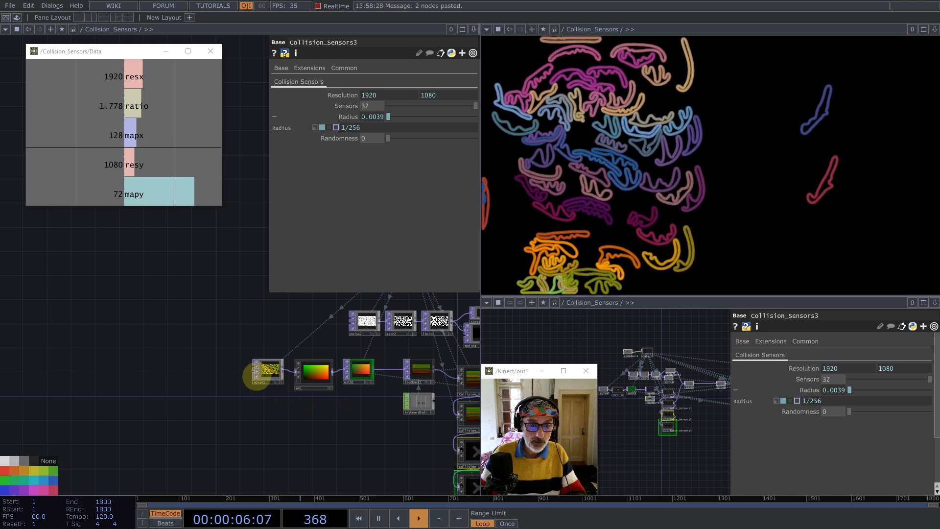
drag(265, 371, 43, 359)
drag(198, 405, 299, 391)
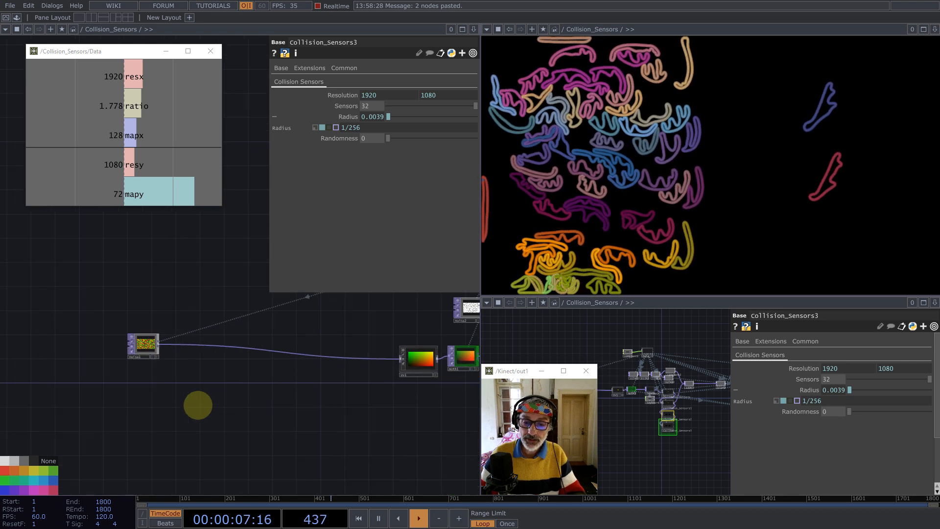
- Branch a Crop TOP off noise1, set its right crop to 1 pixel, and place it just below noise1
scroll(145, 346, up, 6)
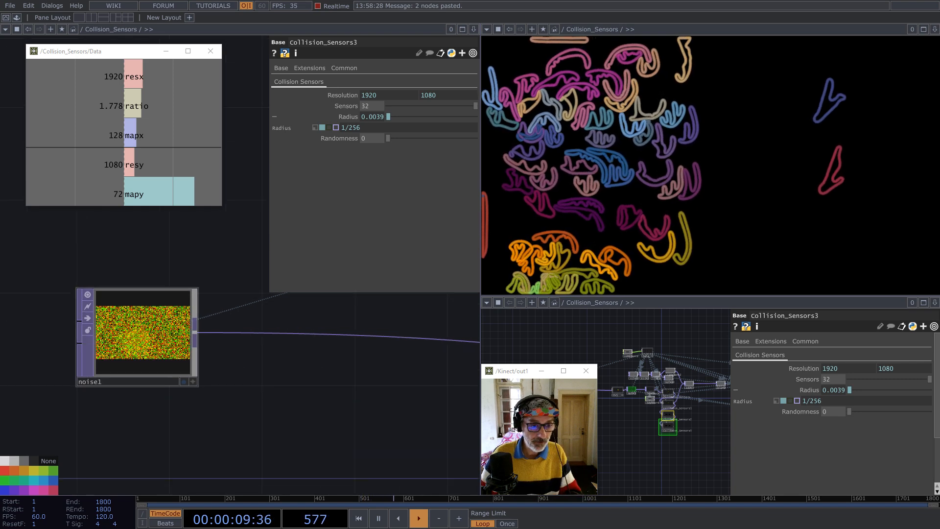
click(143, 343)
middle_click(198, 333)
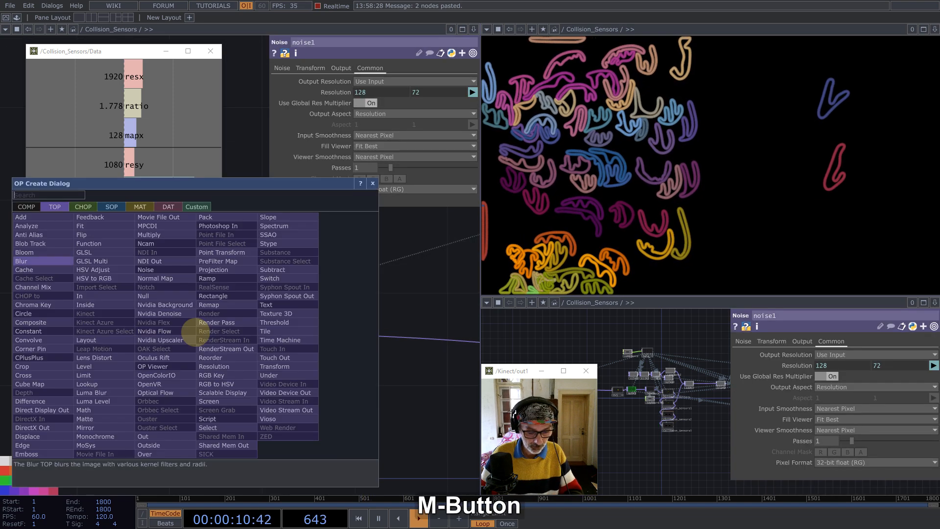
text(cr)
click(23, 366)
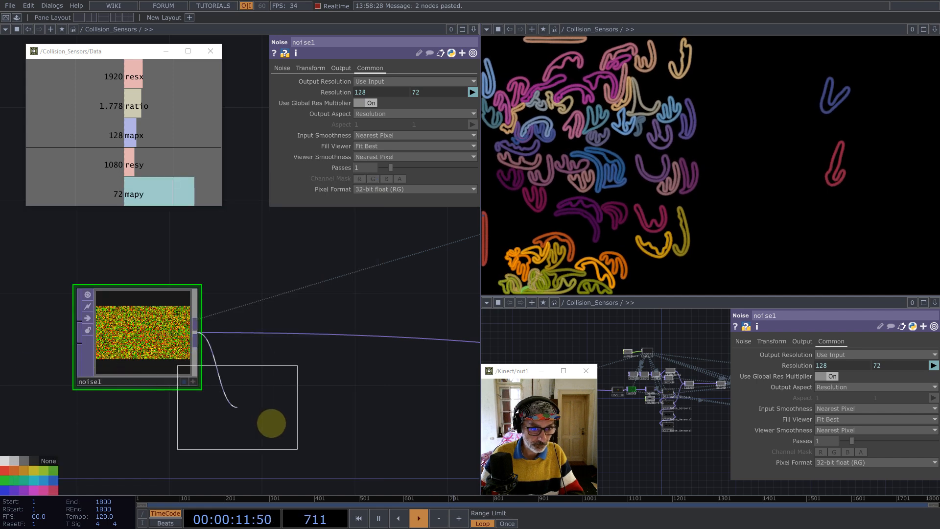
click(307, 420)
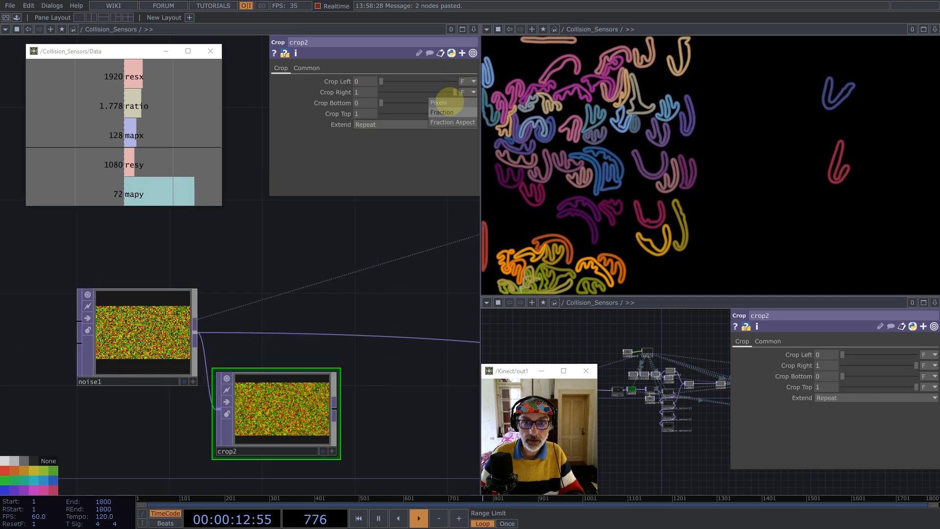
click(441, 102)
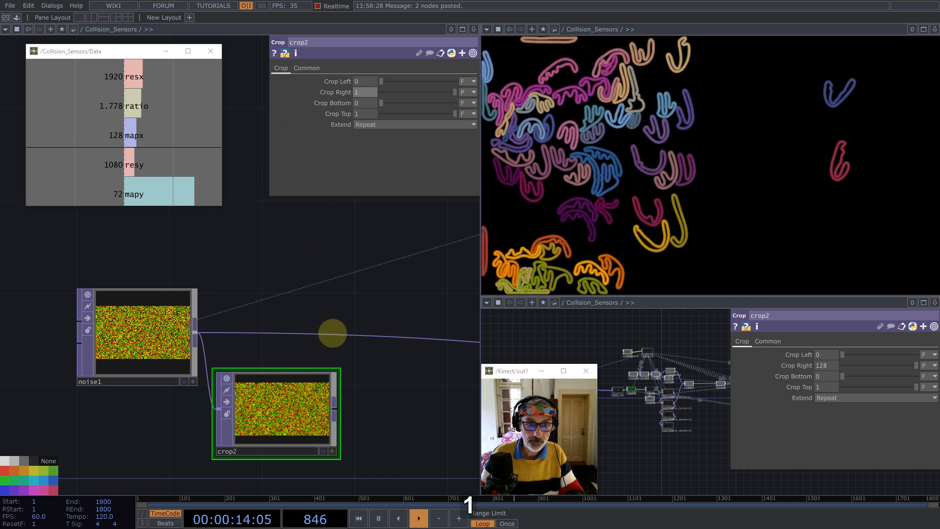
drag(279, 406, 257, 425)
- Append a second Crop TOP to crop2 with its right crop driven by Data's mapx channel, and move both crops beneath noise1
middle_click(312, 427)
text(cr)
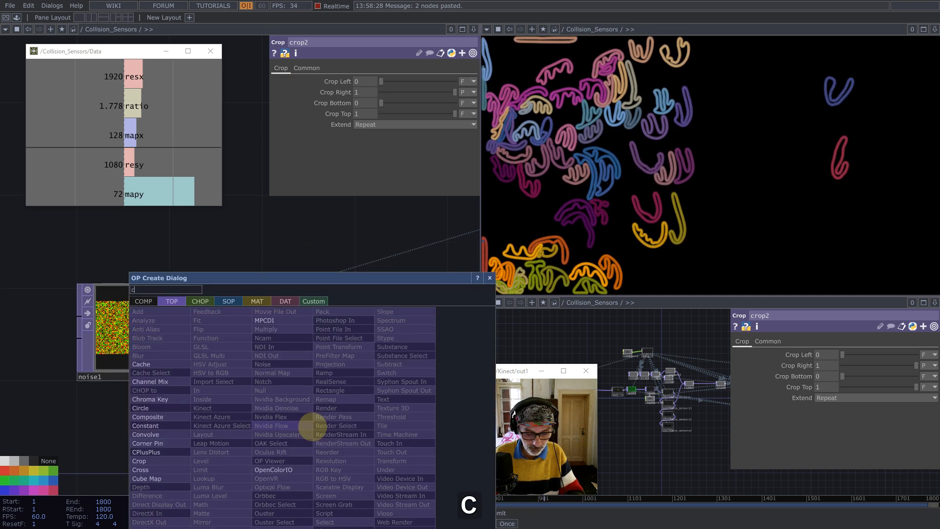
click(151, 466)
click(438, 432)
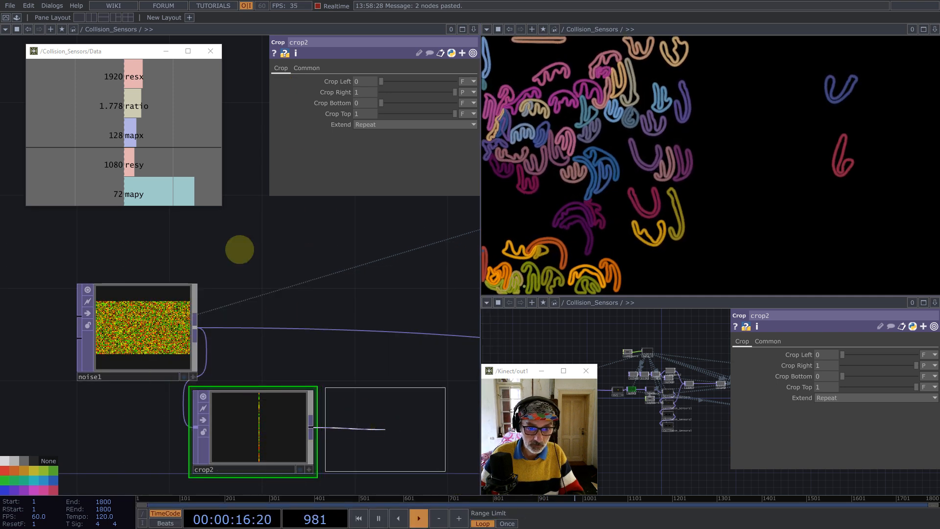
drag(132, 135, 366, 92)
scroll(157, 300, down, 5)
drag(122, 301, 119, 299)
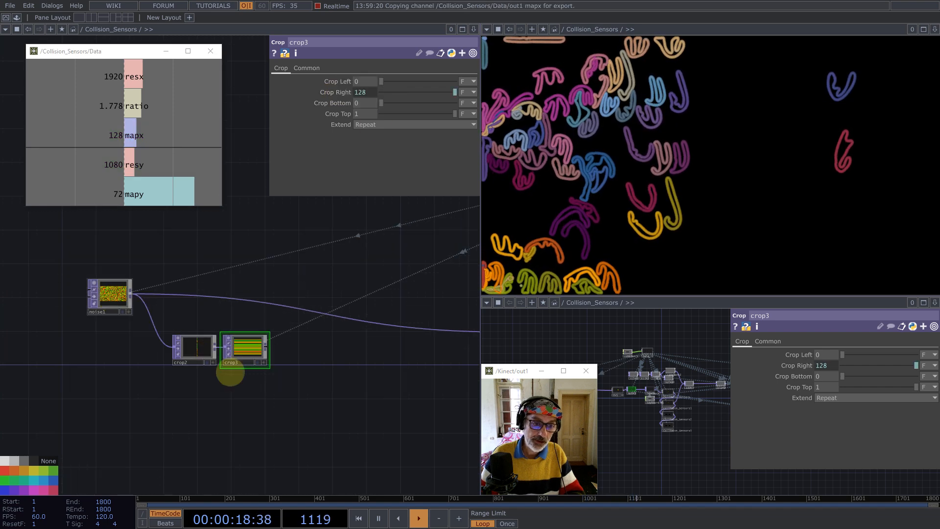
drag(320, 424, 153, 344)
drag(252, 351, 198, 385)
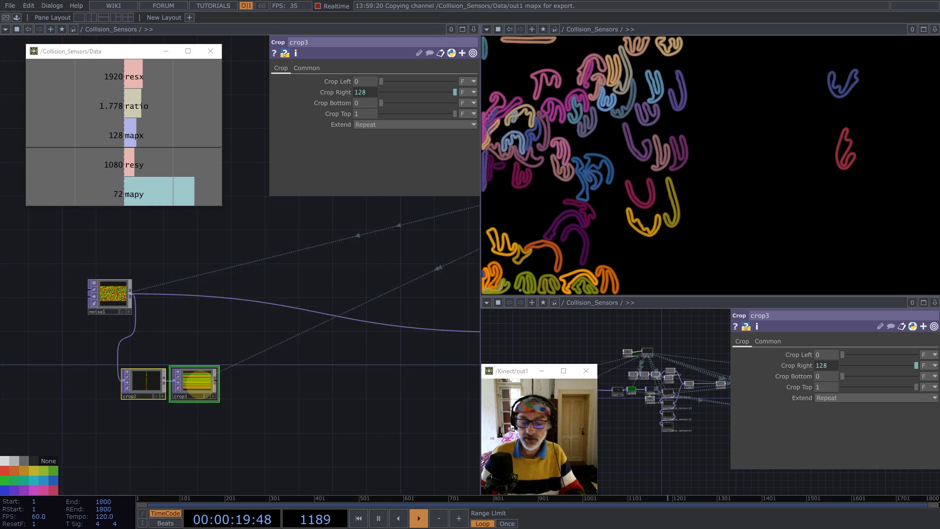
- Append a Ramp TOP to the output of crop3
scroll(199, 384, up, 5)
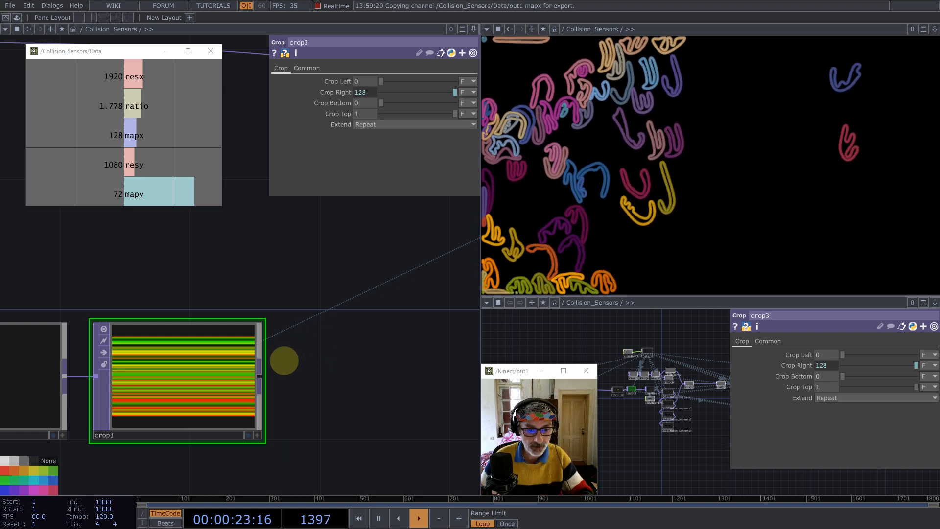
right_click(259, 374)
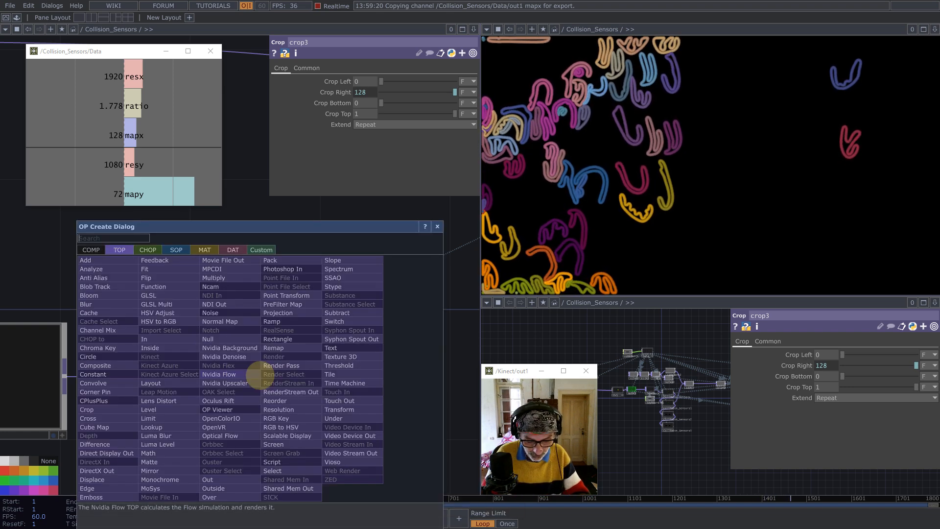
text(r)
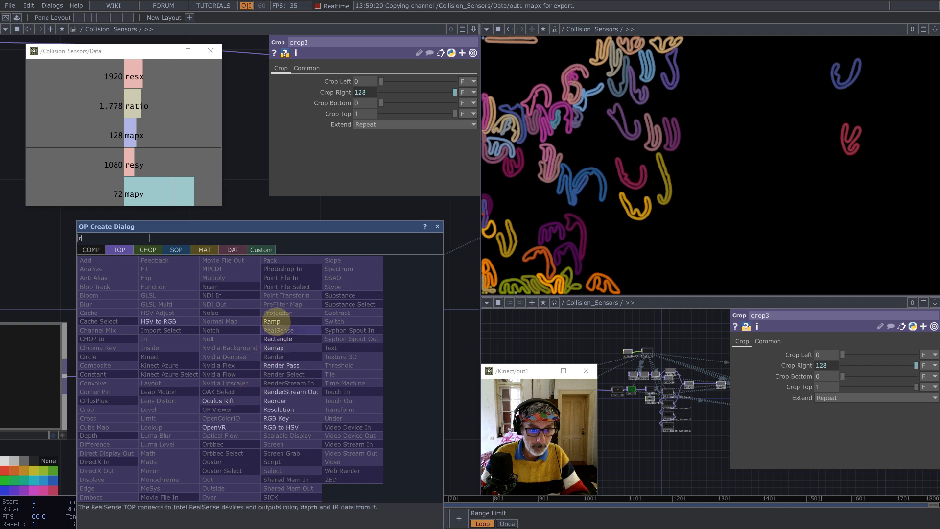
click(273, 321)
click(294, 406)
scroll(238, 356, down, 1)
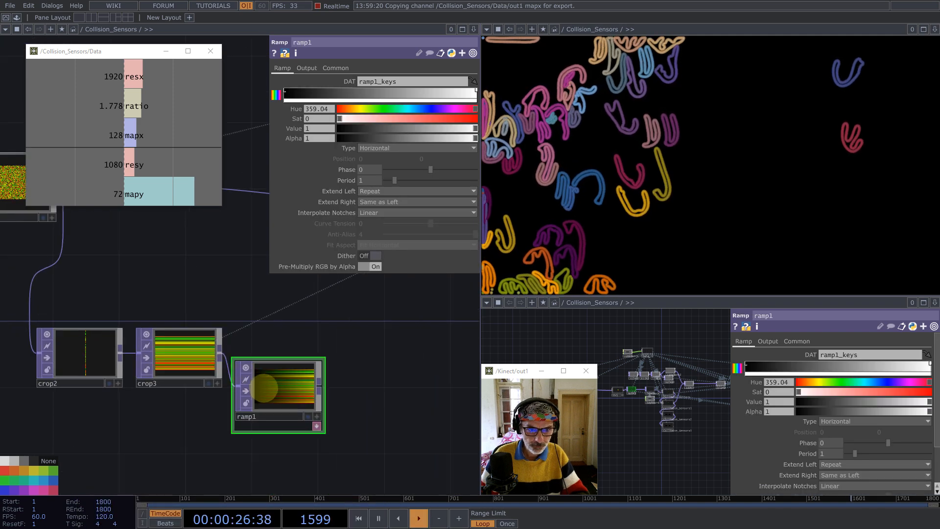
- Make the ramp take Set Resolution Only from its input and use the 32-bit float (Mono) pixel format
click(306, 68)
click(396, 81)
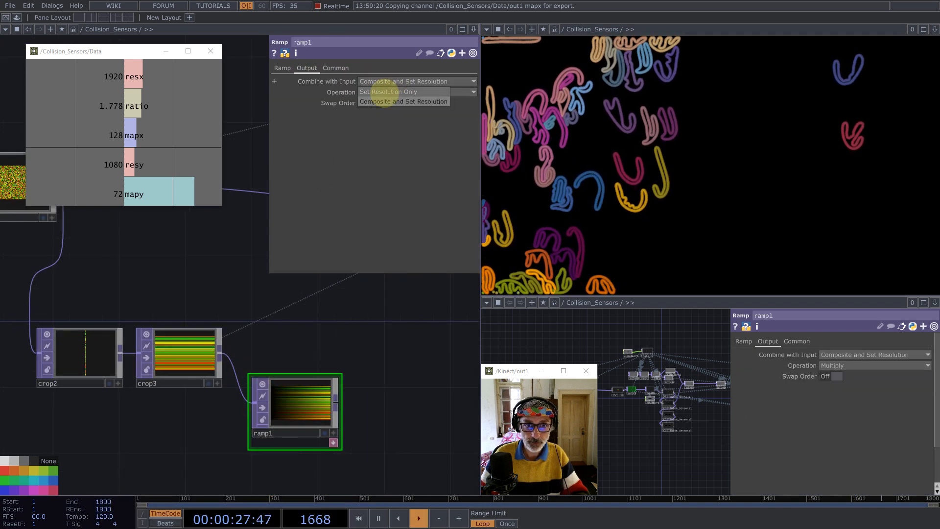
click(385, 93)
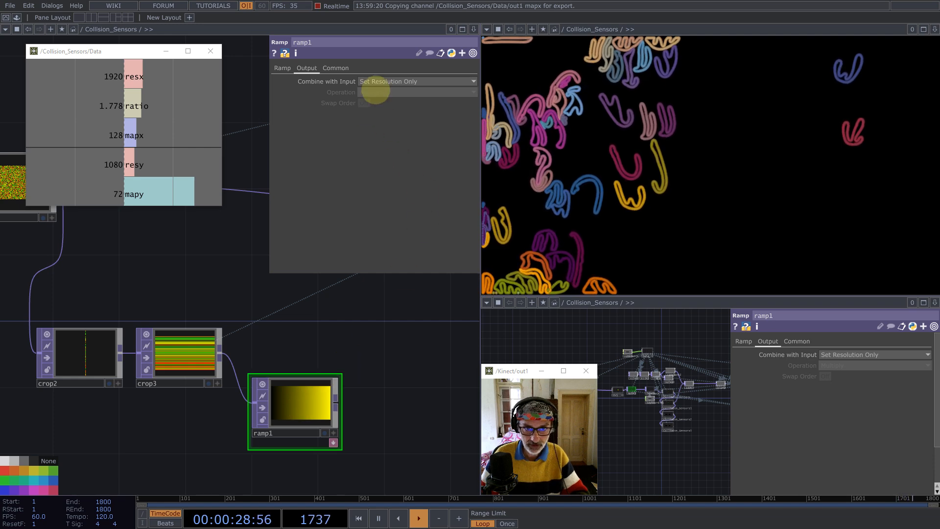
click(335, 68)
click(399, 189)
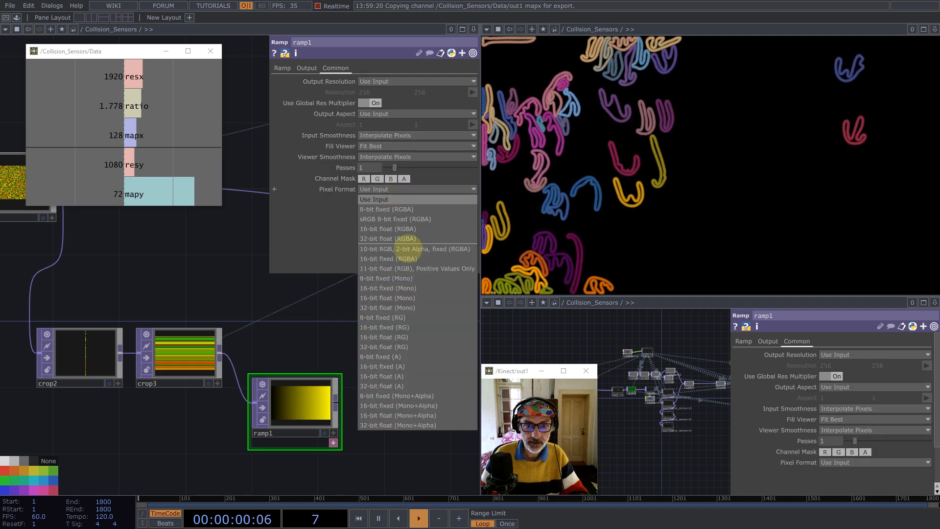
click(394, 343)
- Append a Math TOP to ramp1 and set its Multiply value to math.pi*2
right_click(336, 403)
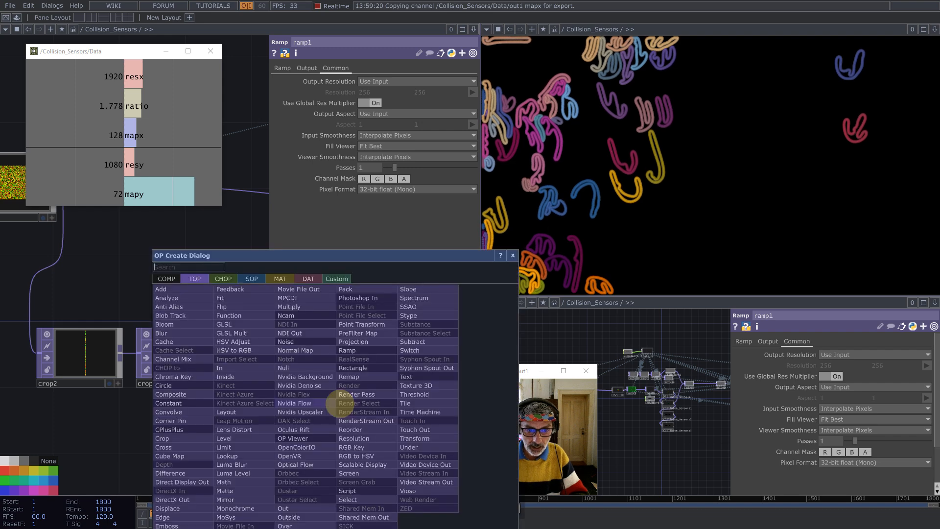
text(ma)
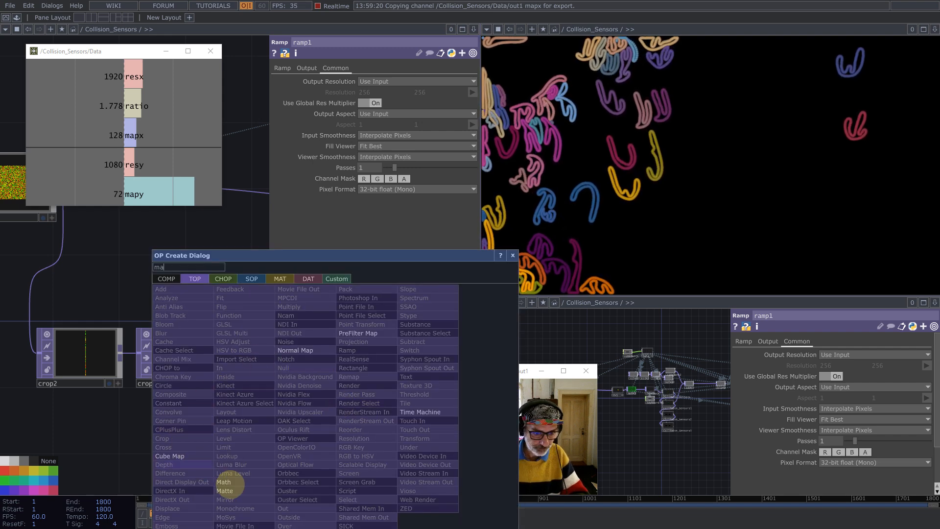
key(Return)
click(394, 405)
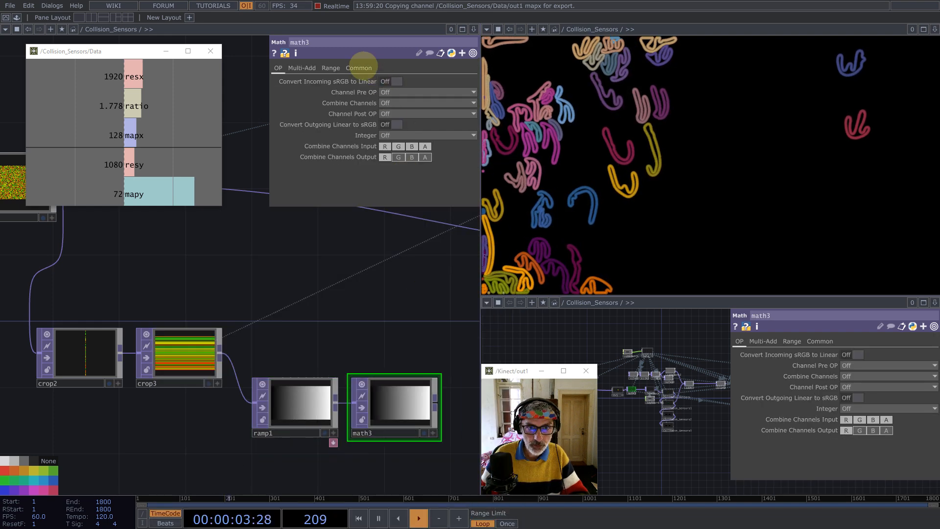
click(309, 69)
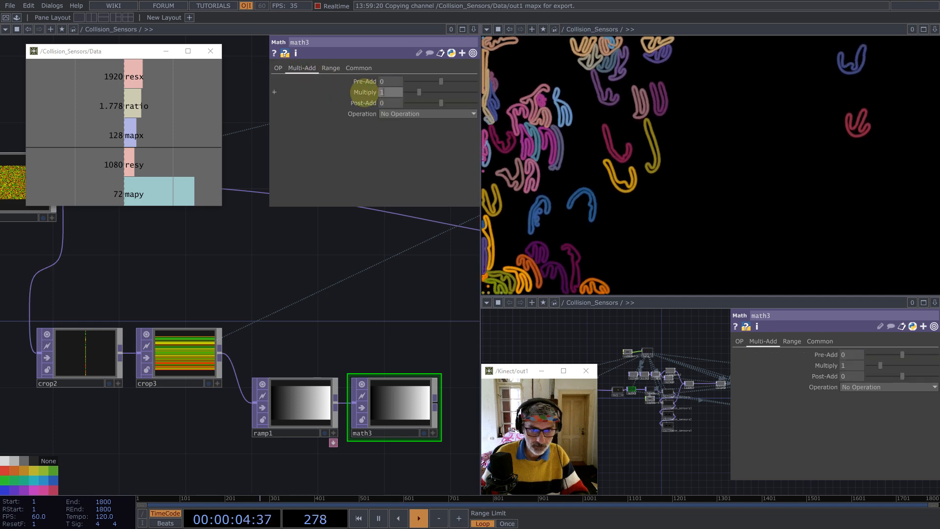
text(math)
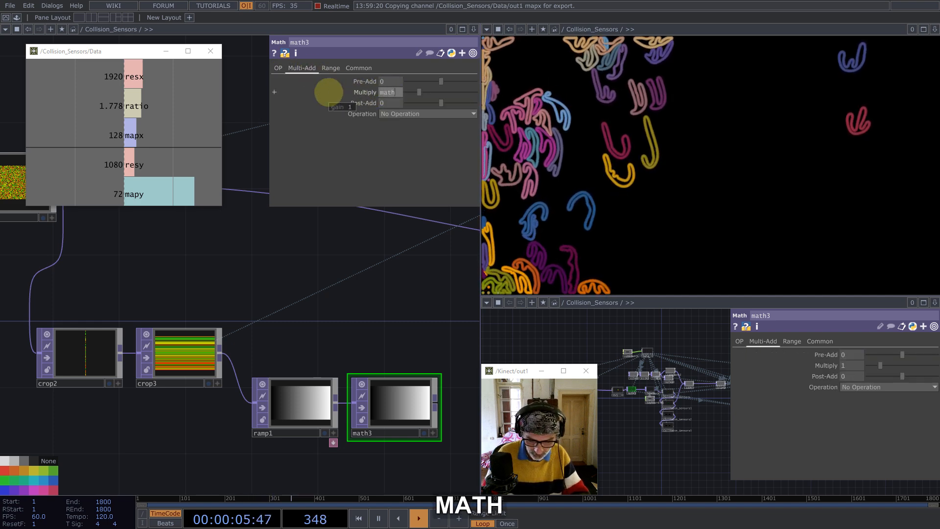
text(.pi*2)
key(Return)
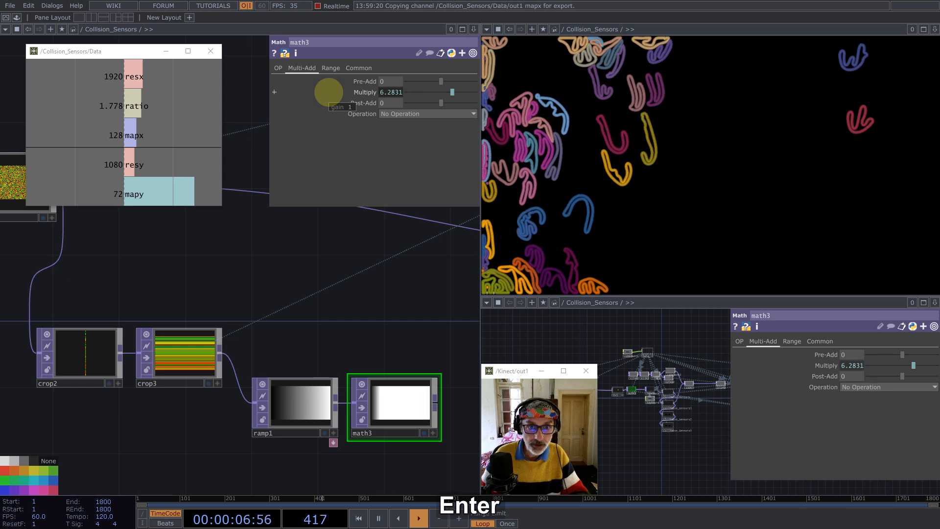
- Append a Function TOP to the output of math3
drag(397, 320, 178, 308)
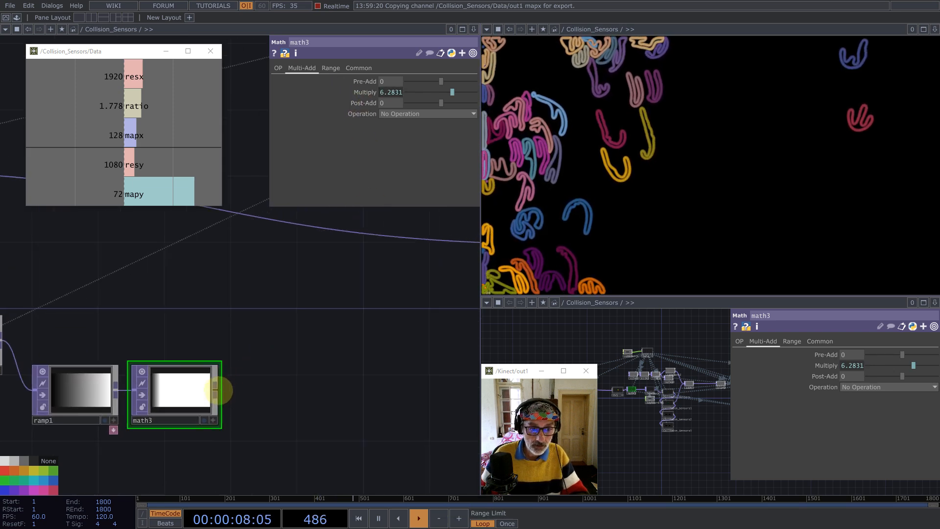
middle_click(216, 390)
text(f)
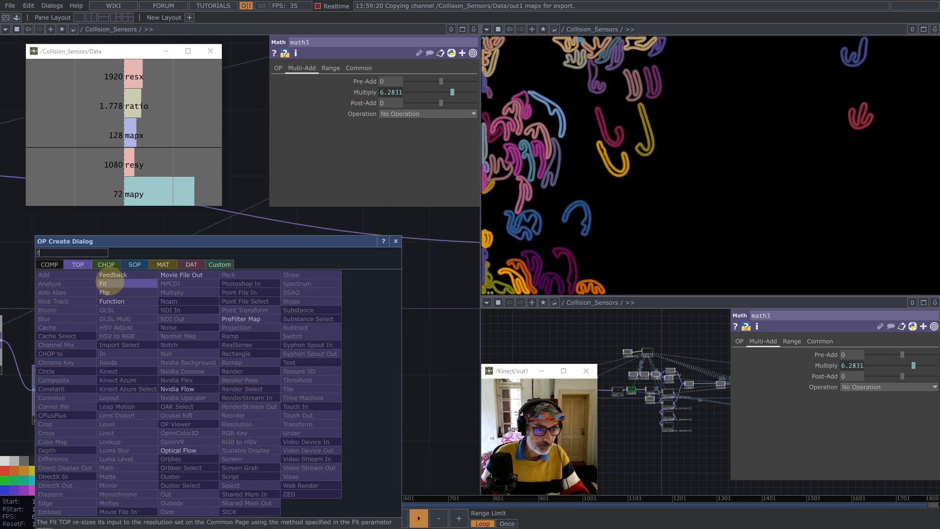
click(113, 302)
click(289, 394)
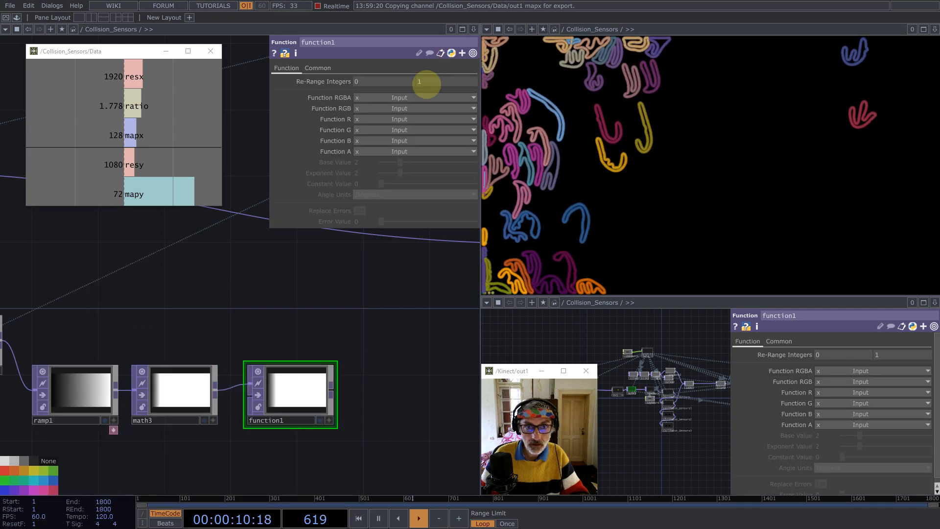
- Set the Function TOP to cosine for red and sine for green, with angle units in radians
click(370, 130)
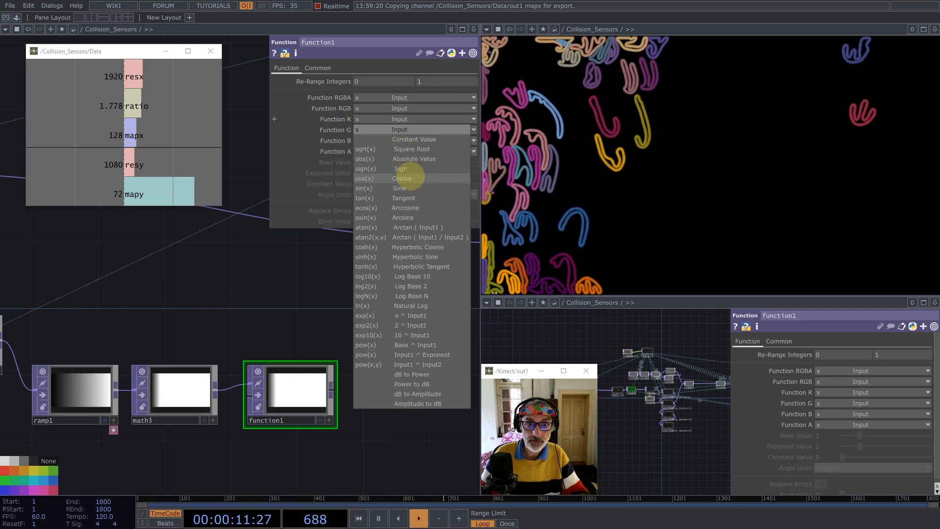
click(407, 178)
click(384, 130)
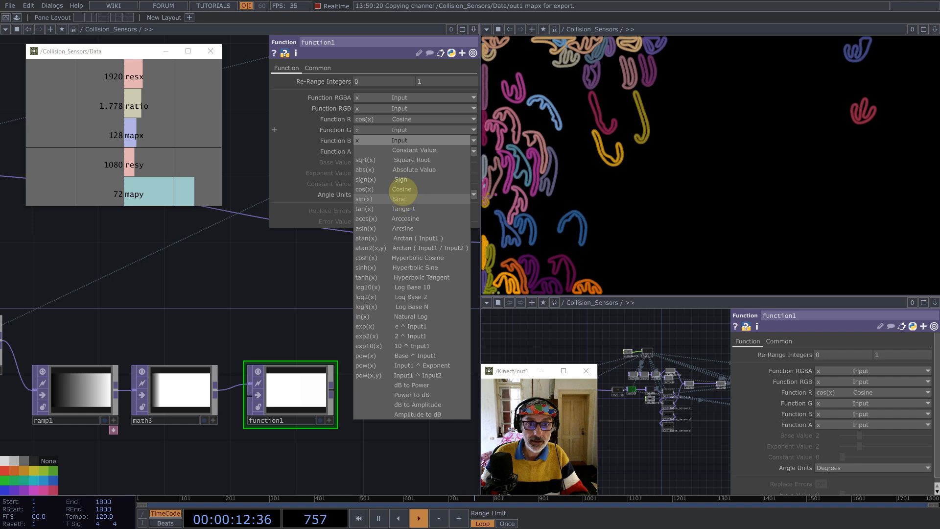
click(399, 197)
click(371, 194)
click(373, 207)
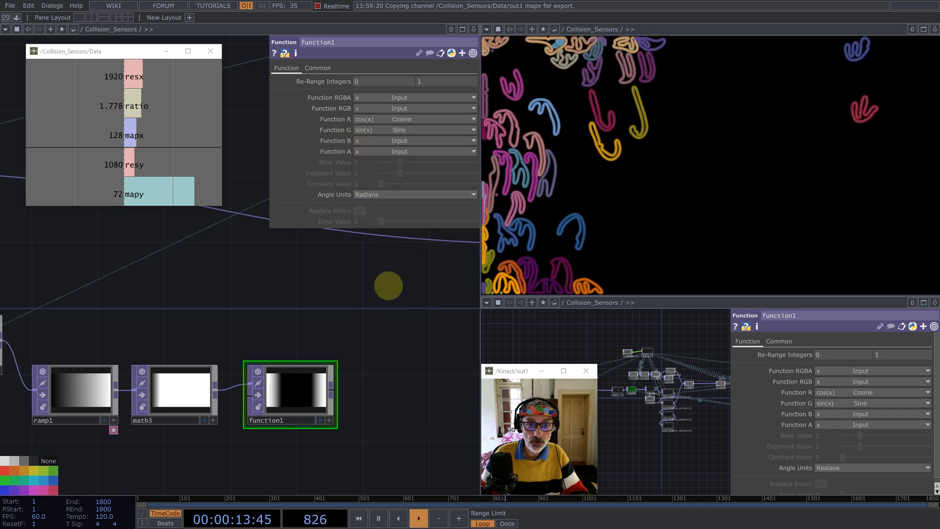
- Set function1's pixel format to 32-bit float (RG)
click(316, 68)
click(397, 189)
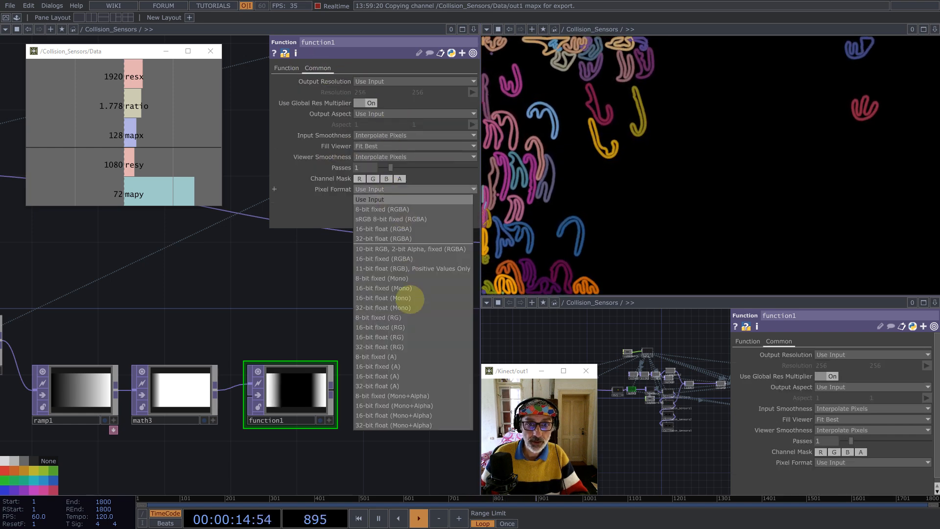
click(397, 349)
- Append another Math TOP to the output of function1
scroll(315, 388, down, 5)
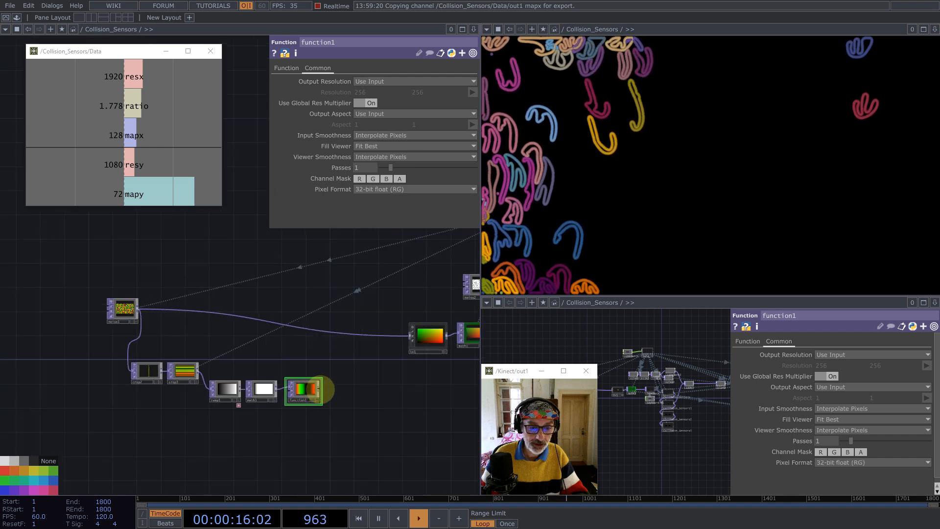
middle_click(321, 389)
text(ma)
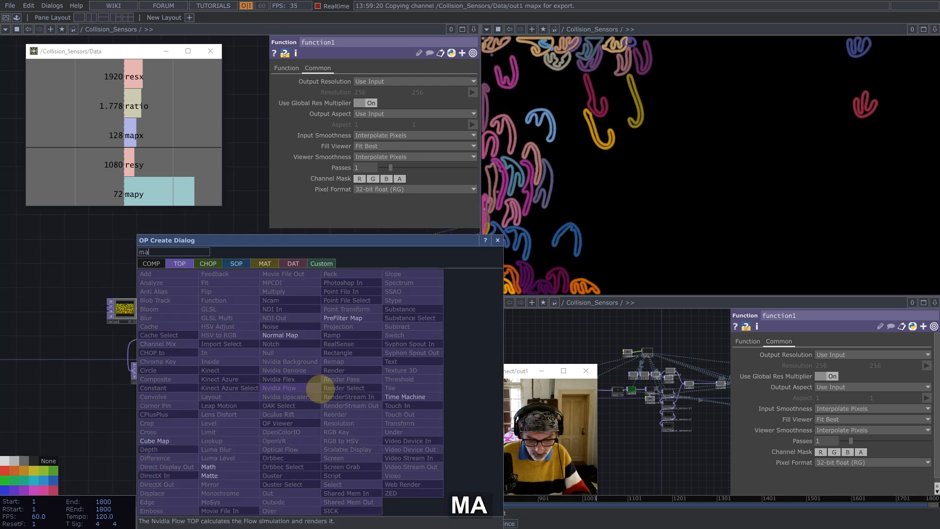
click(218, 467)
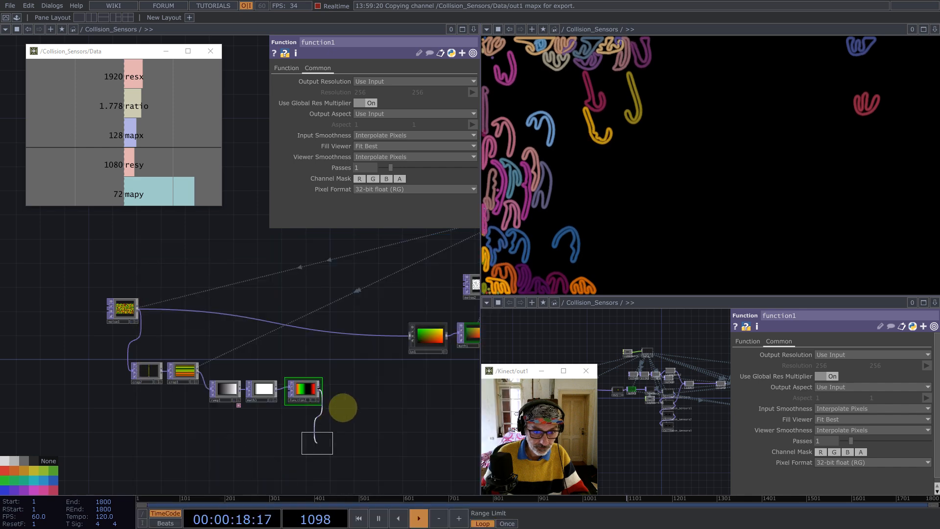
click(353, 399)
- Activate function1's viewer and display its output as points to inspect the sine and cosine shape
scroll(284, 418, up, 3)
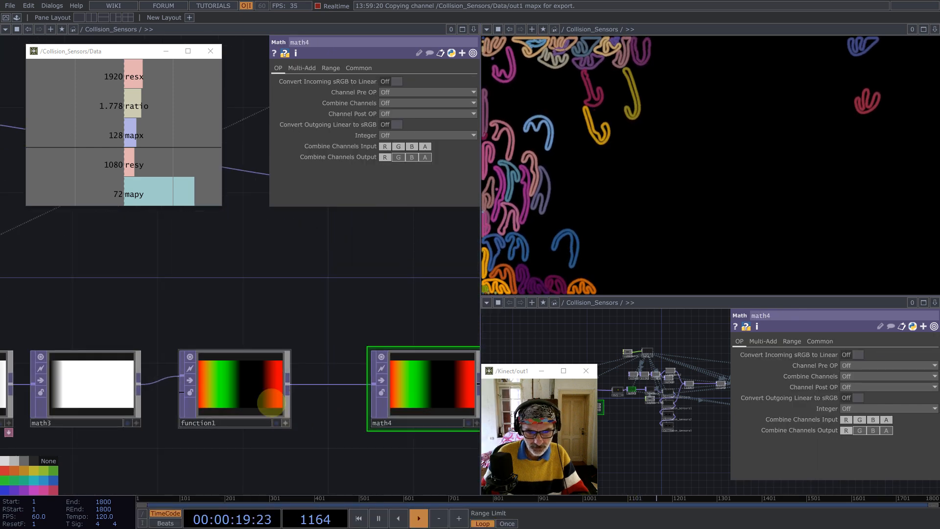
right_click(272, 402)
click(279, 452)
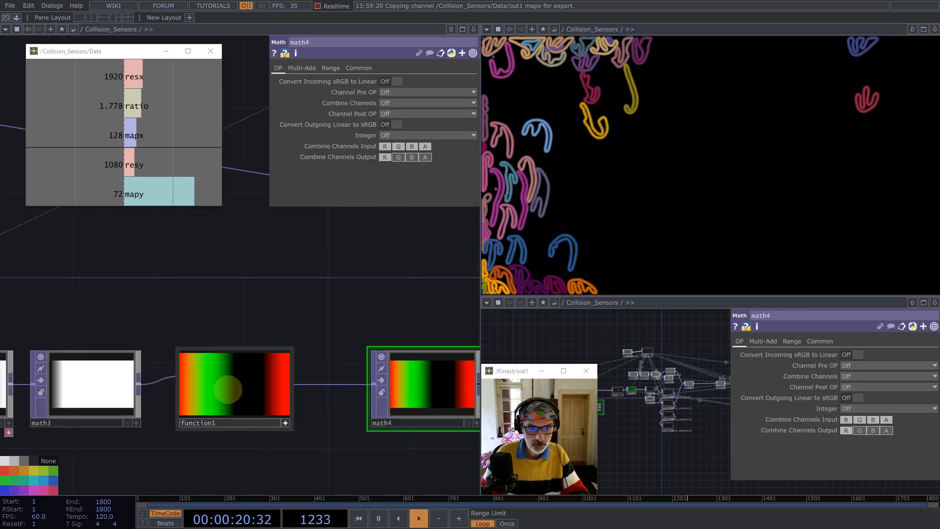
right_click(228, 389)
click(257, 459)
scroll(235, 440, up, 5)
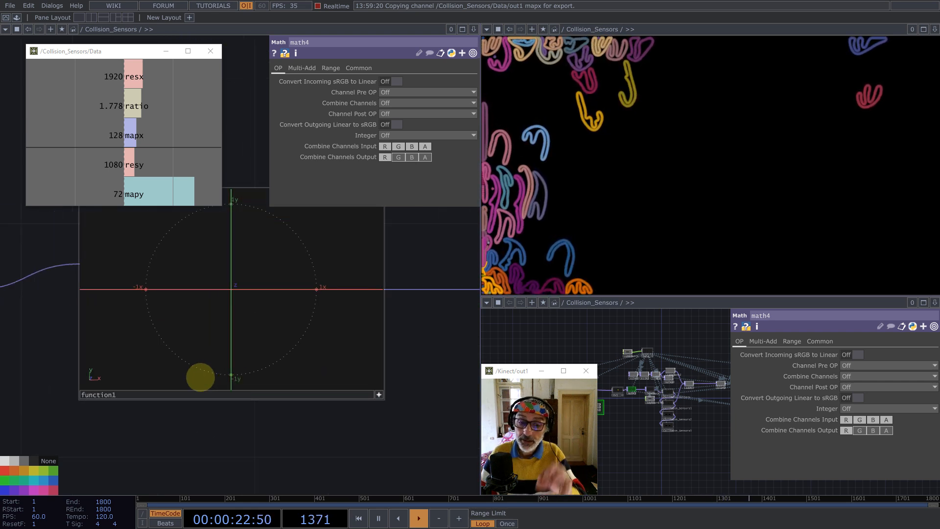
- Set math4's multiply to 1/256
scroll(200, 379, down, 3)
scroll(199, 377, down, 5)
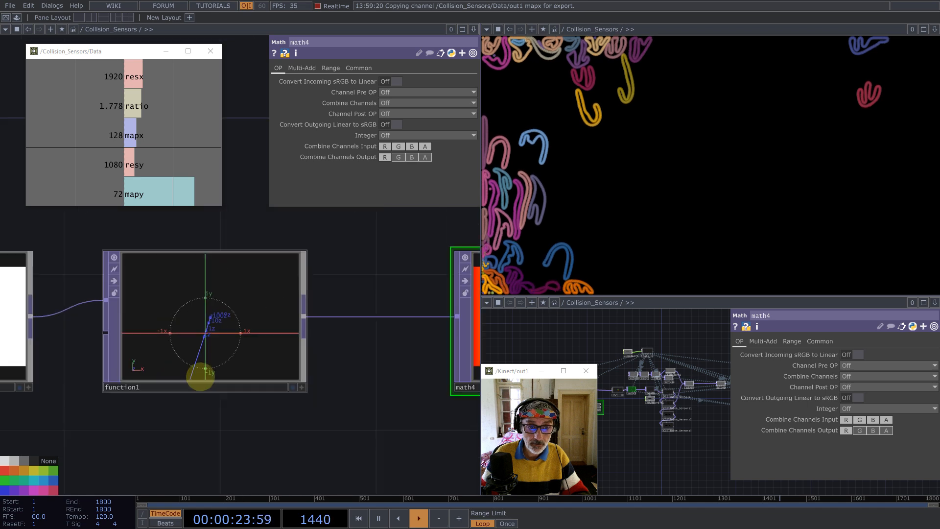
click(302, 69)
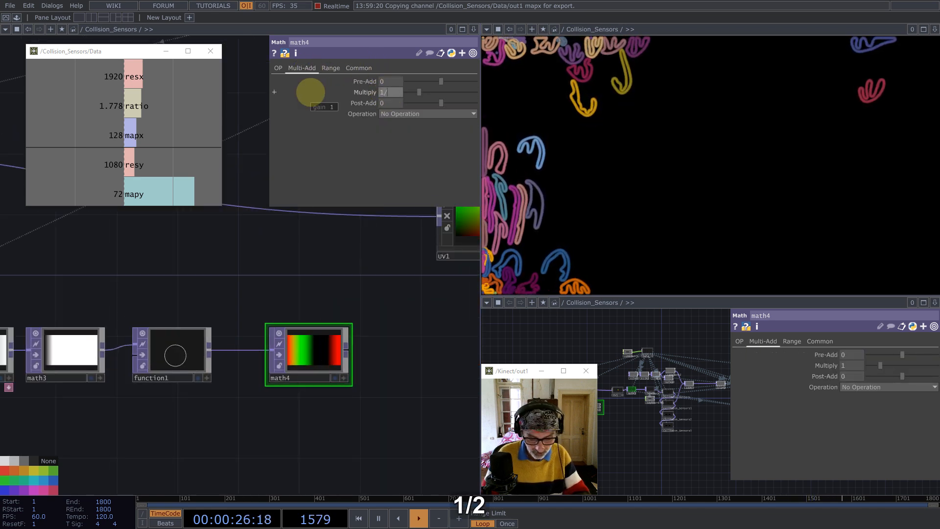
text(1/256)
key(Return)
scroll(292, 279, down, 5)
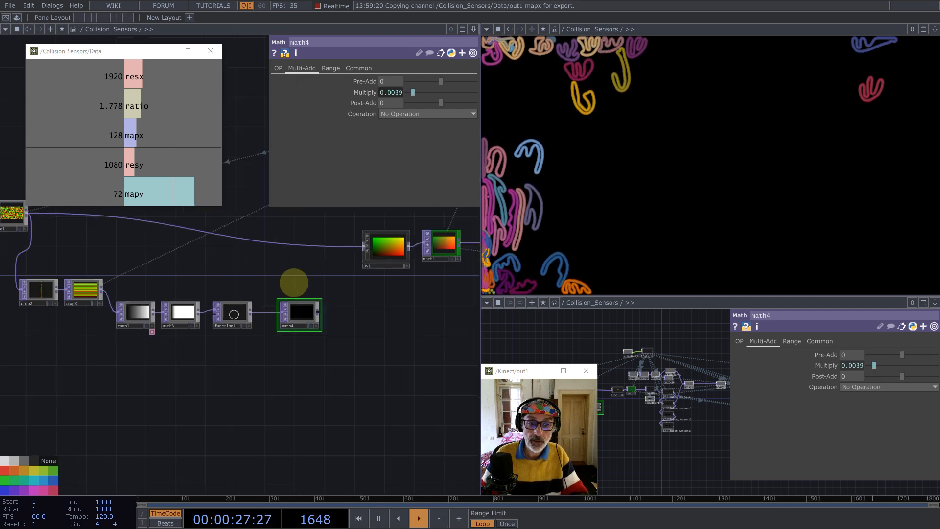
- Insert an Add TOP on the connection into UV1, feed math4 into its second input, and space the circle chain away from it
drag(83, 224, 12, 251)
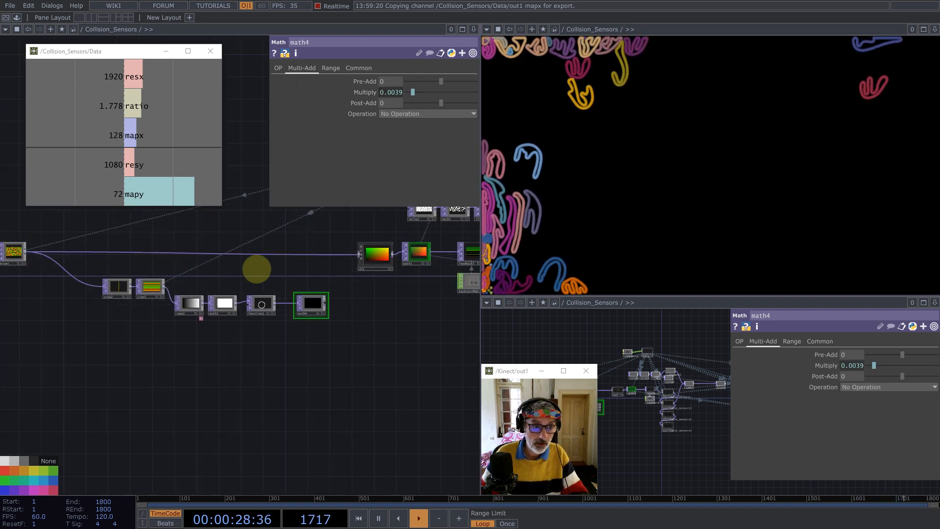
right_click(262, 253)
click(273, 237)
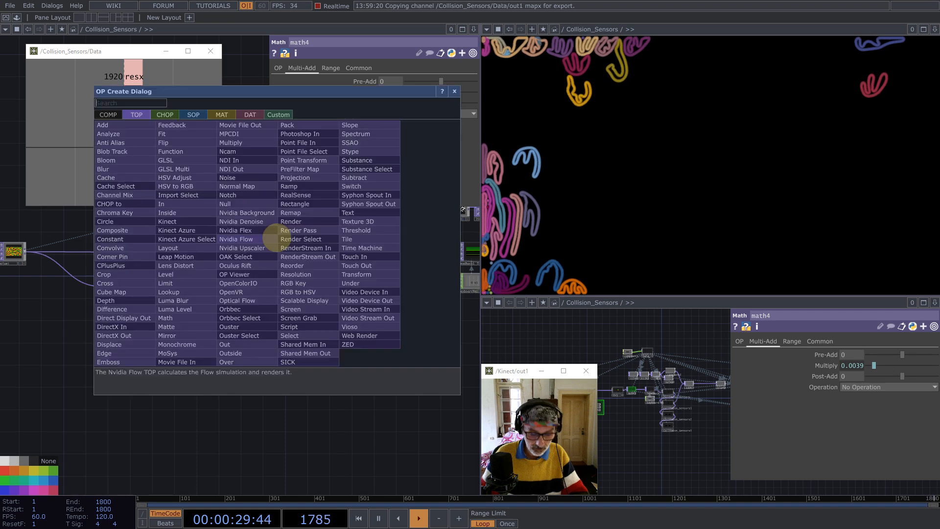
text(add)
click(116, 126)
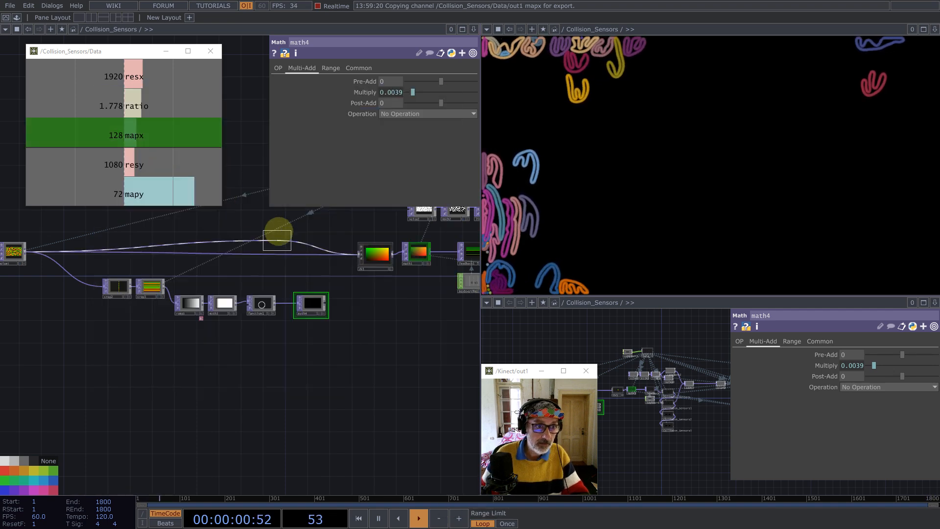
click(332, 277)
drag(326, 304, 304, 265)
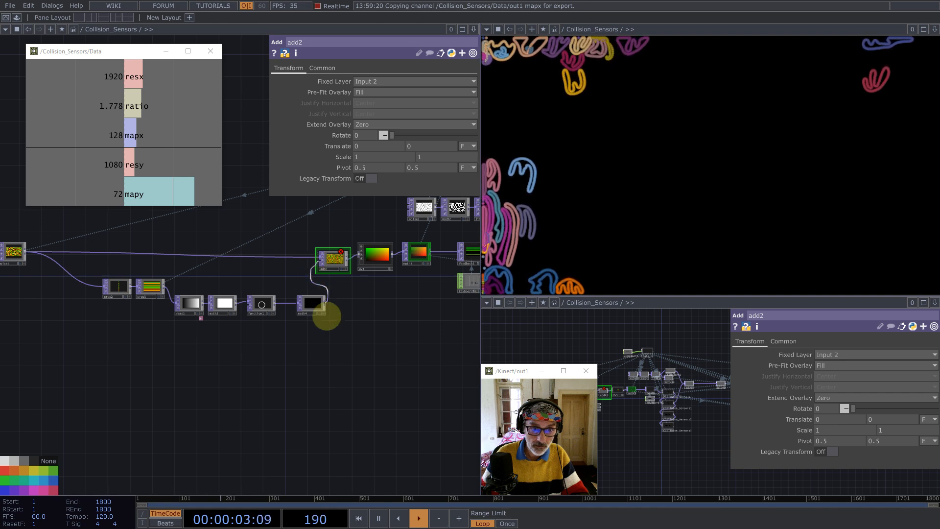
drag(346, 369, 69, 302)
click(141, 276)
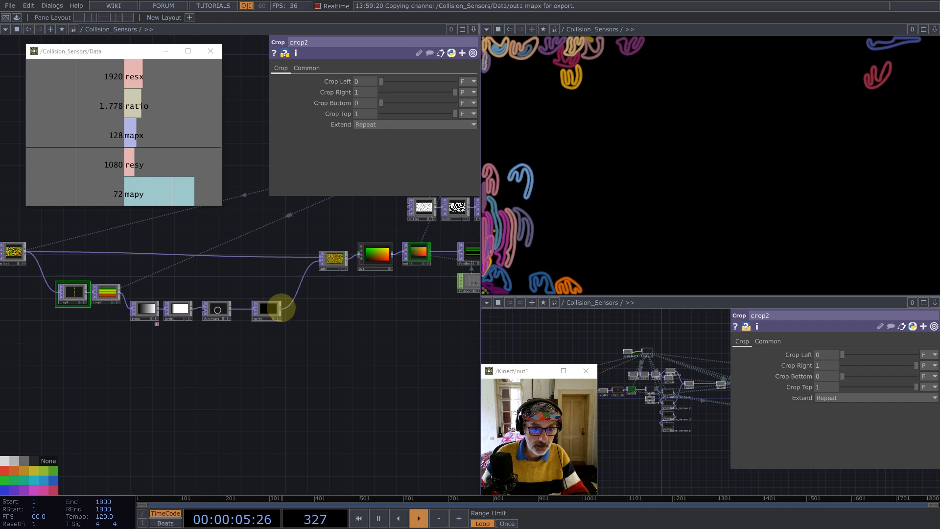
- Branch another Add TOP off math4's output
middle_click(282, 308)
click(117, 193)
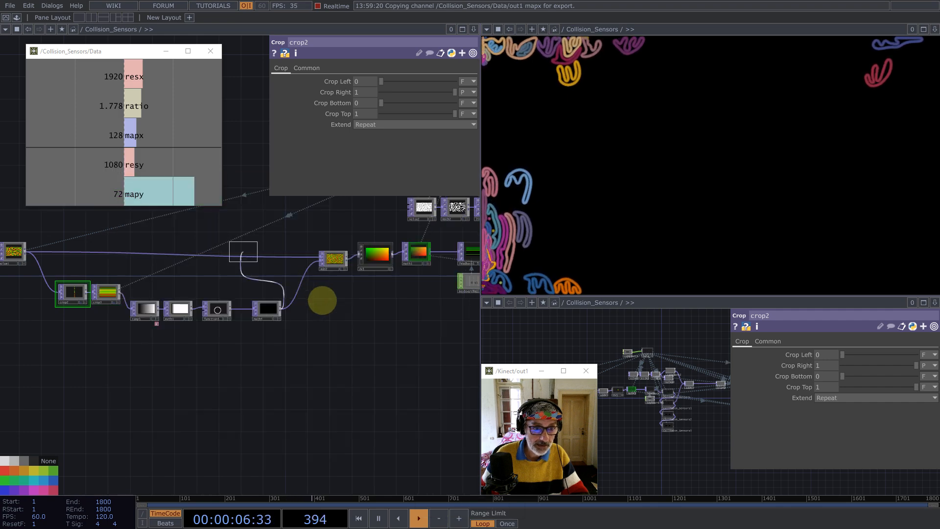
click(336, 306)
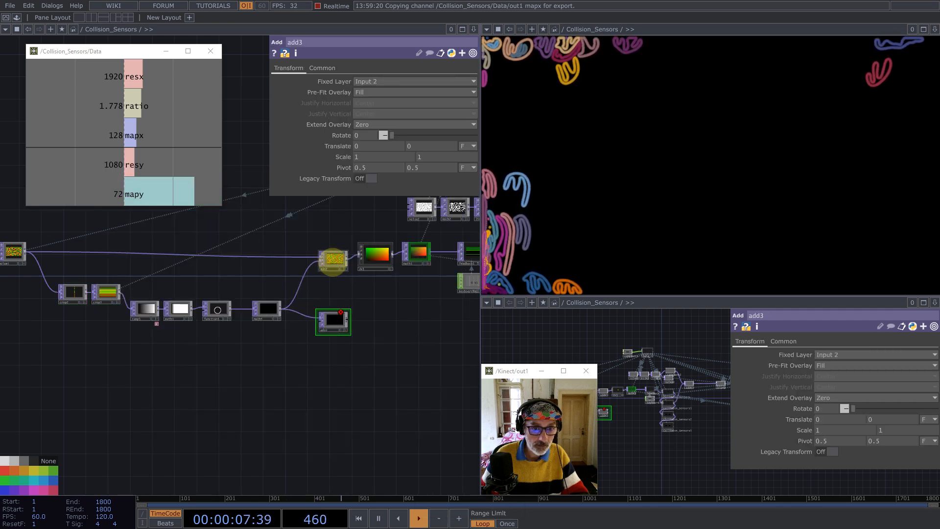
- Feed the second Crop TOP's output into add2's first input and delete the spare add3
drag(333, 258, 306, 280)
drag(121, 292, 299, 280)
drag(329, 313, 351, 313)
key(BackSpace)
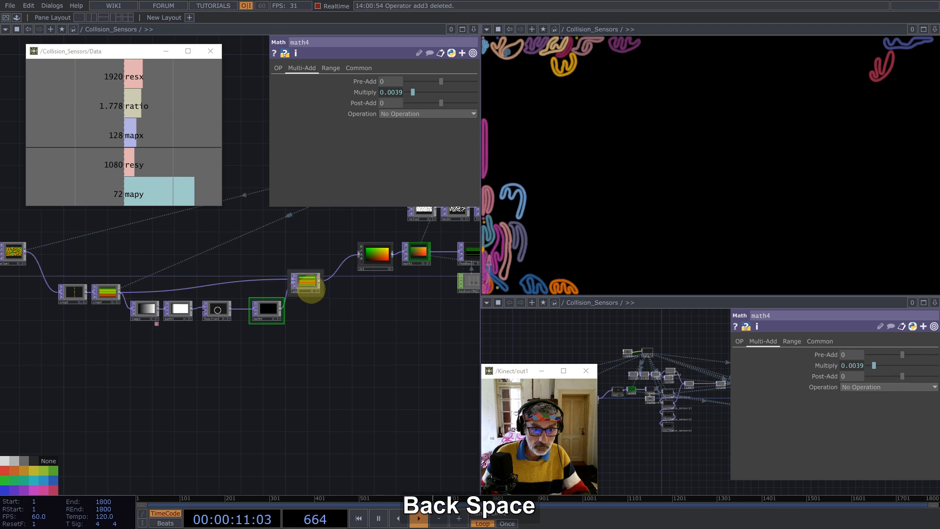
- Restart the particle simulation and connect add2's output directly to math1, setting UV1 aside
scroll(373, 329, up, 3)
key(1)
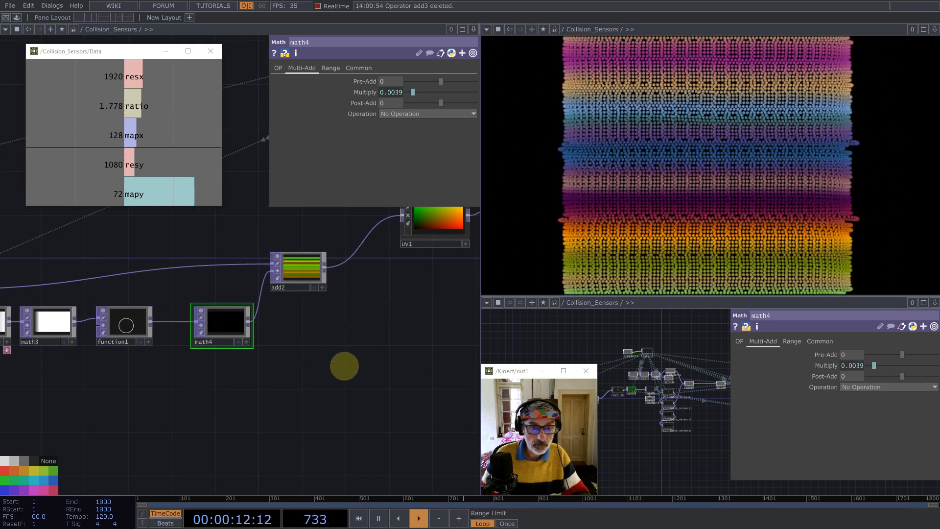
drag(219, 358, 86, 414)
drag(295, 284, 215, 275)
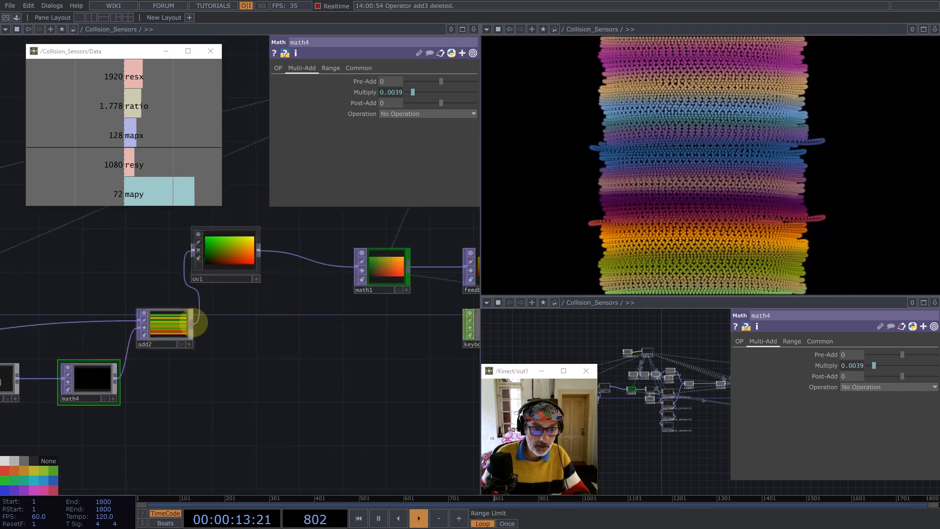
drag(192, 321, 355, 268)
drag(252, 269, 187, 280)
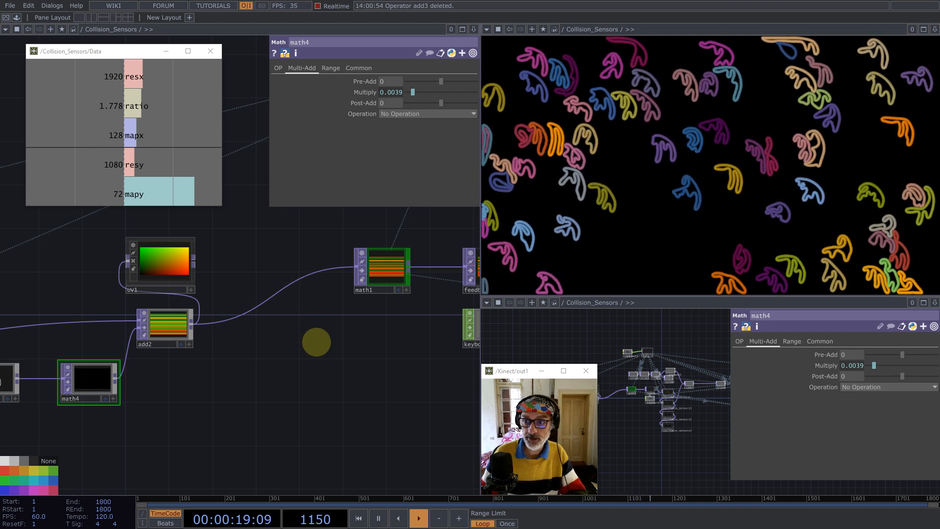
- Move the starting-position nodes through feedback1 away from the downstream nodes to free space in the network
scroll(317, 342, down, 2)
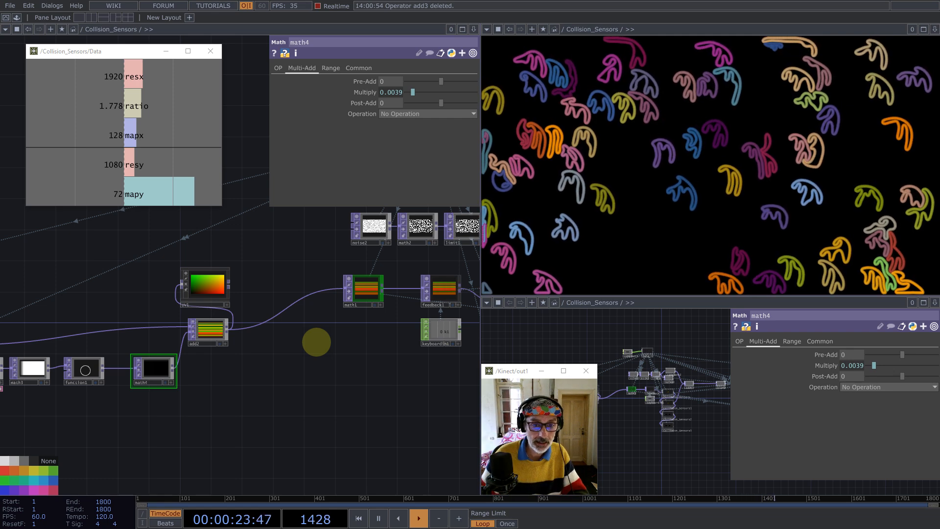
scroll(316, 341, down, 4)
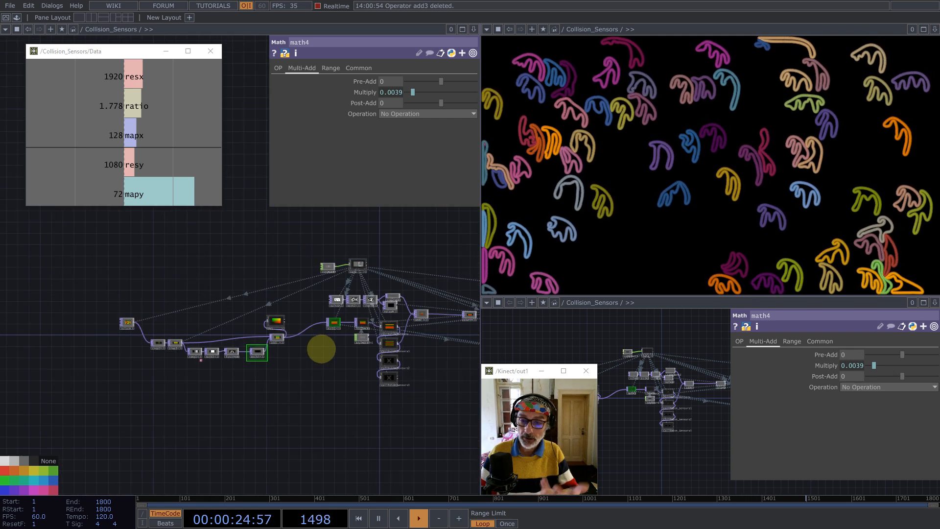
drag(93, 317, 214, 347)
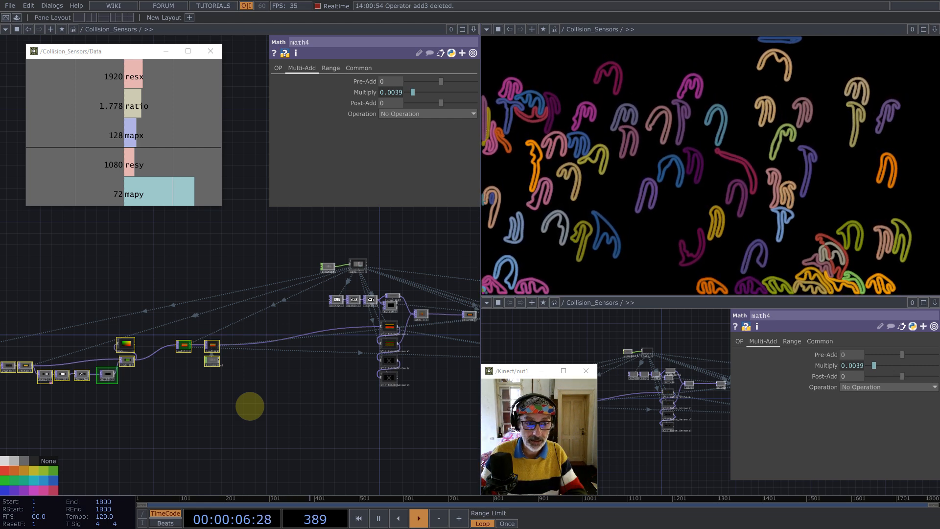
- Branch a Transform TOP off feedback1's output and place it below the main connection
scroll(253, 387, up, 3)
scroll(265, 384, up, 1)
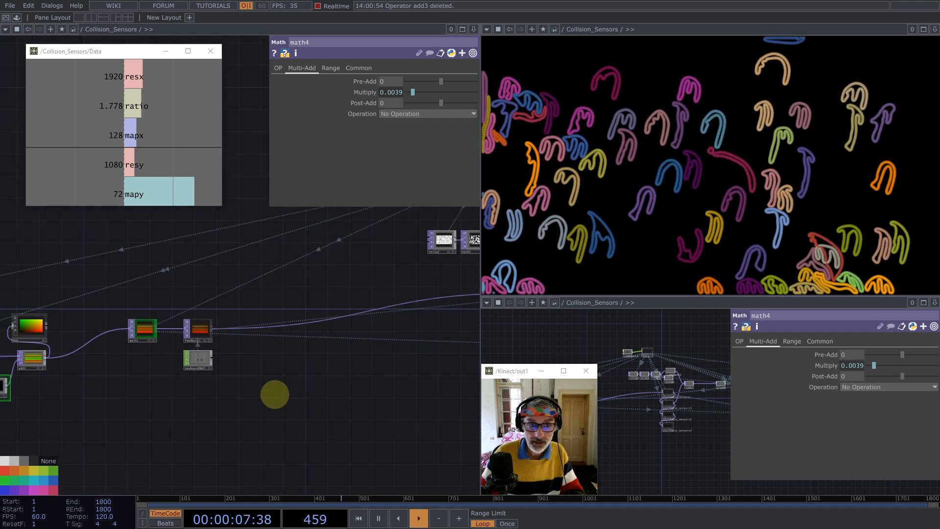
scroll(247, 367, up, 4)
middle_click(183, 291)
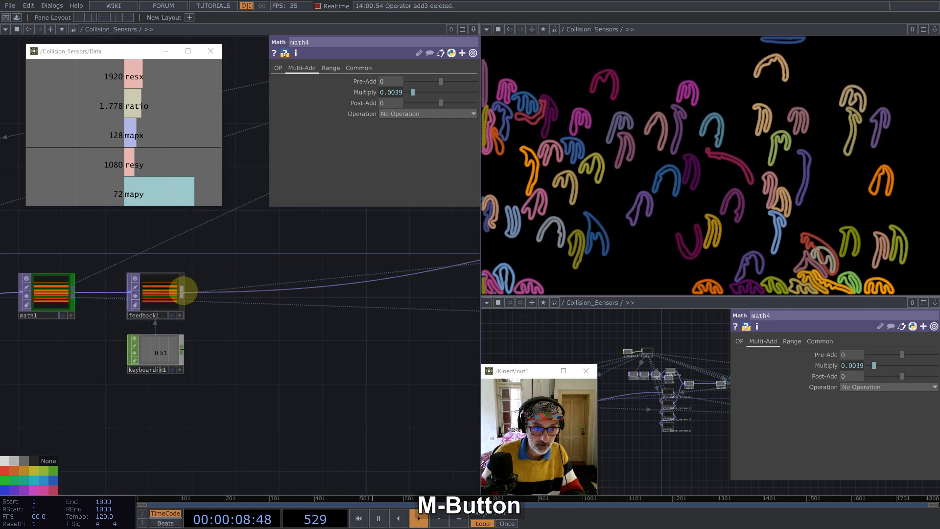
text(tr)
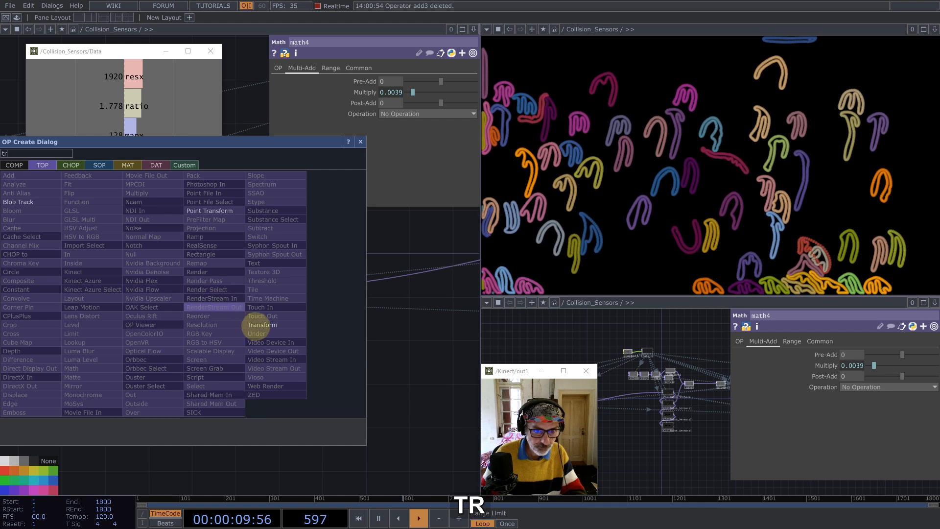
click(262, 324)
click(326, 395)
- Set transform1's horizontal translate to -1 in pixels and its tile extend mode to Repeat
click(462, 92)
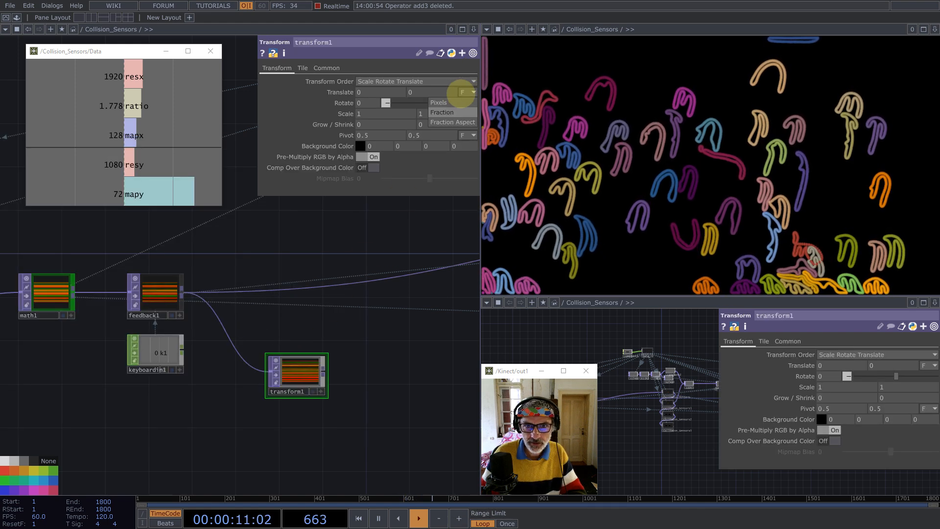
click(453, 101)
click(388, 93)
text(-1)
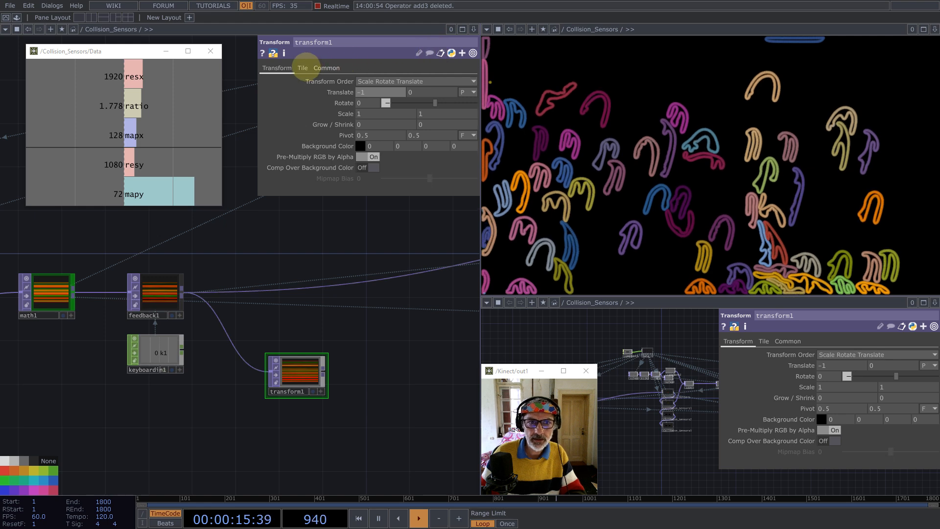
click(302, 68)
click(365, 82)
click(368, 111)
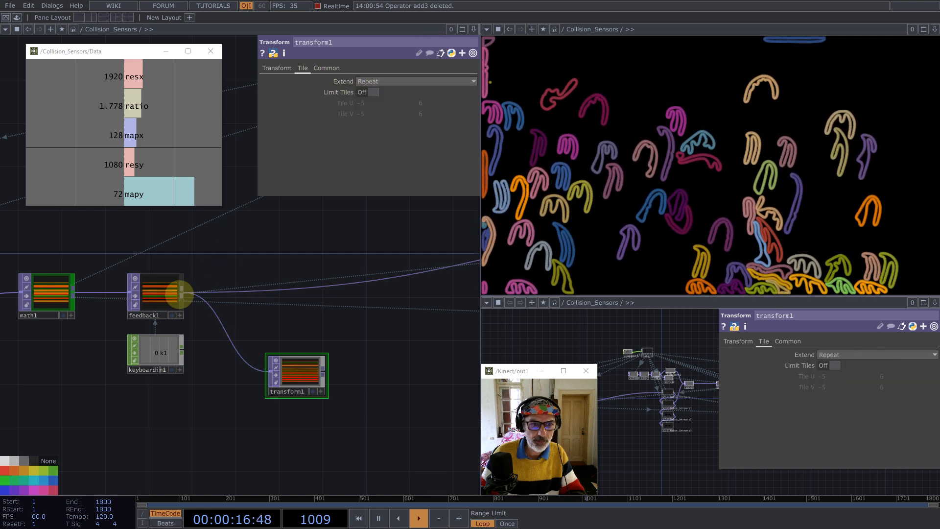
- Branch a Subtract TOP off feedback1 and connect transform1 to its second input
middle_click(184, 292)
text(su)
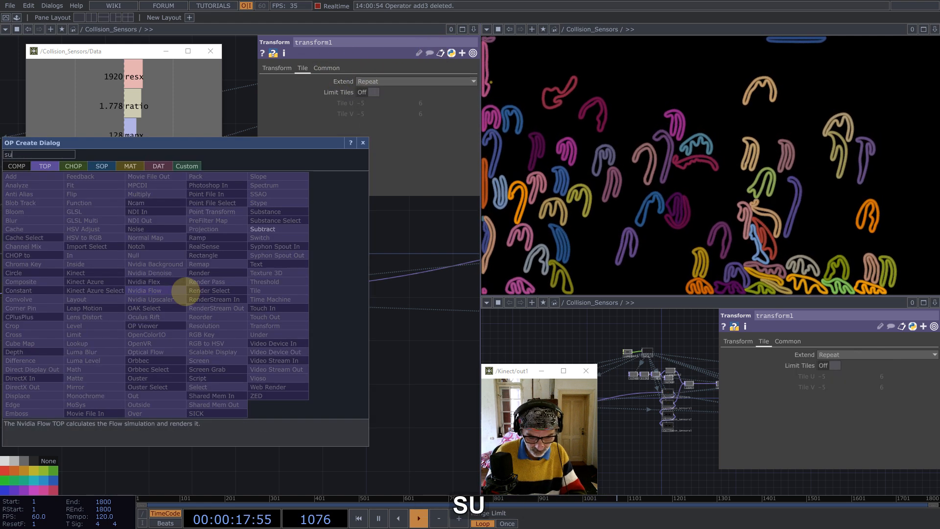
key(Return)
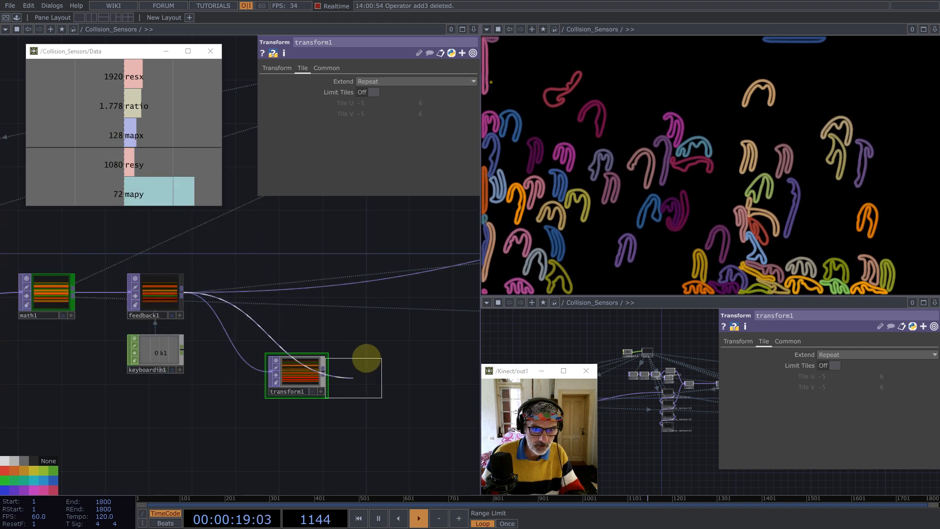
click(373, 354)
drag(316, 373, 327, 346)
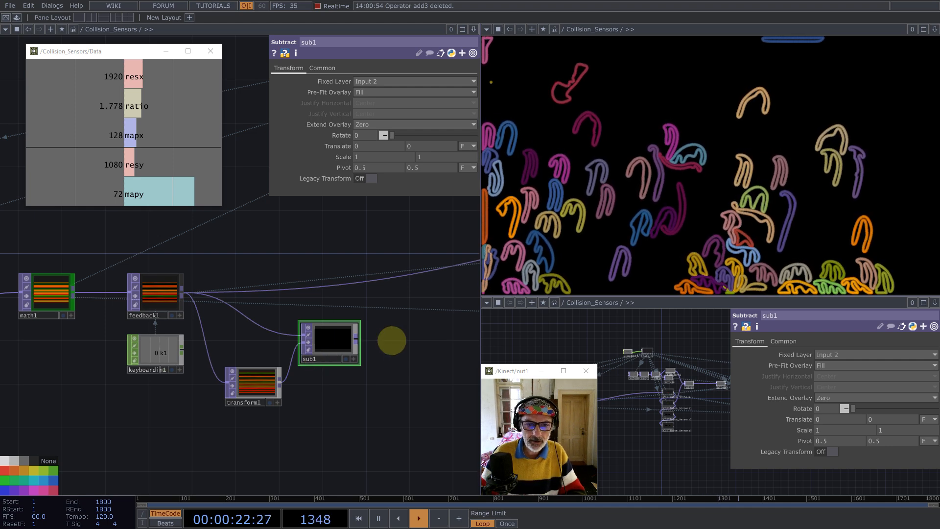
- Append a Math TOP to the output of sub1
scroll(397, 338, up, 2)
middle_click(337, 337)
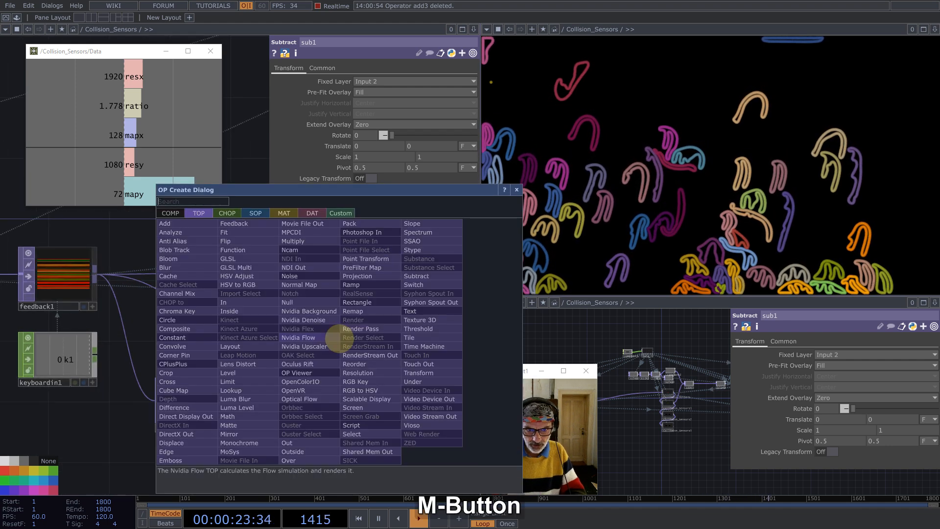
text(mat)
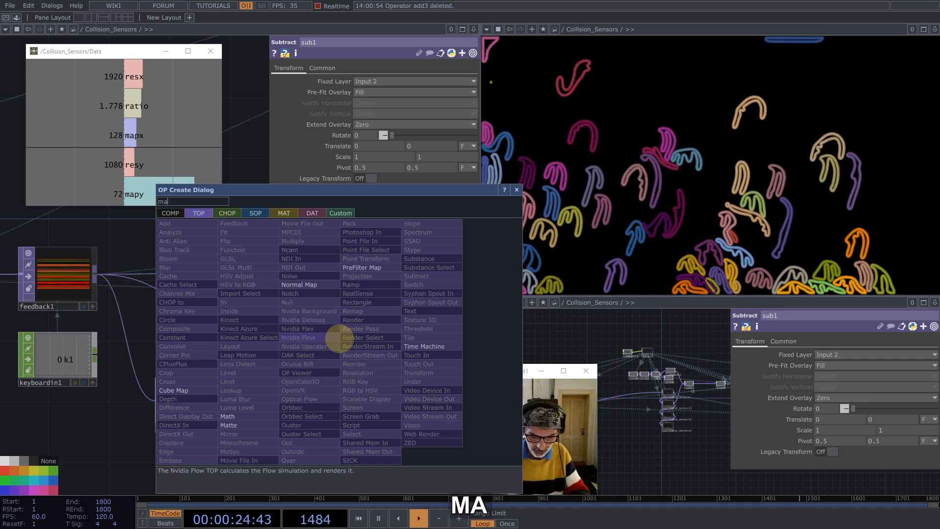
click(228, 425)
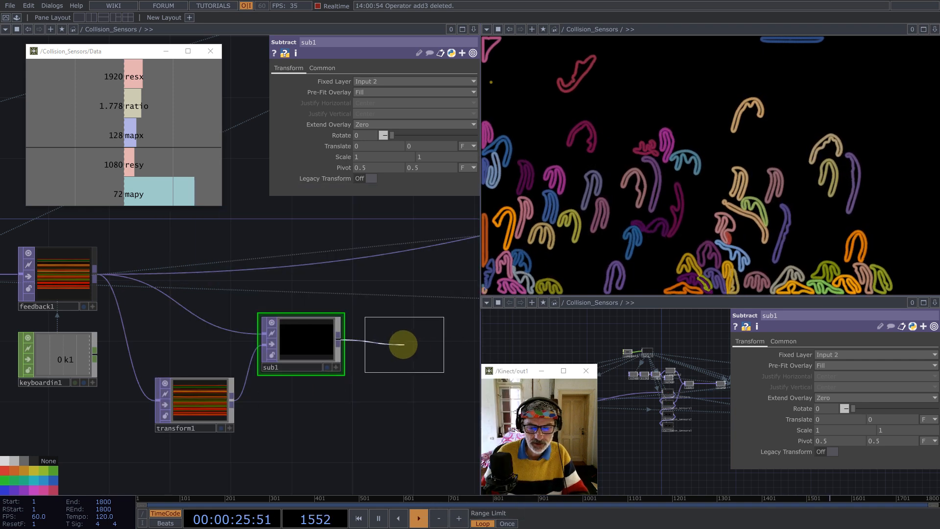
click(407, 344)
- Link math5's multiply to the mapx channel as a CHOP reference and inspect the node's output up close
drag(116, 135, 393, 93)
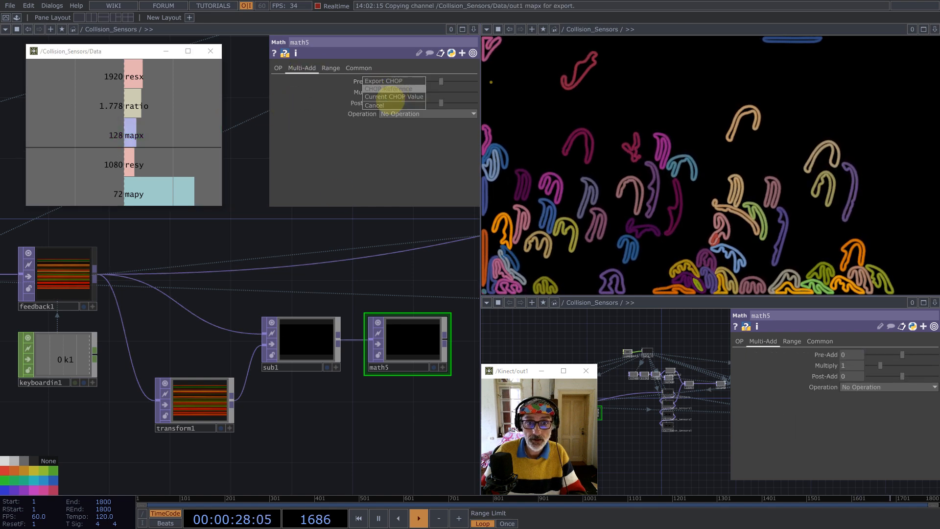
click(390, 99)
drag(378, 307, 148, 265)
scroll(179, 292, up, 4)
scroll(179, 291, up, 3)
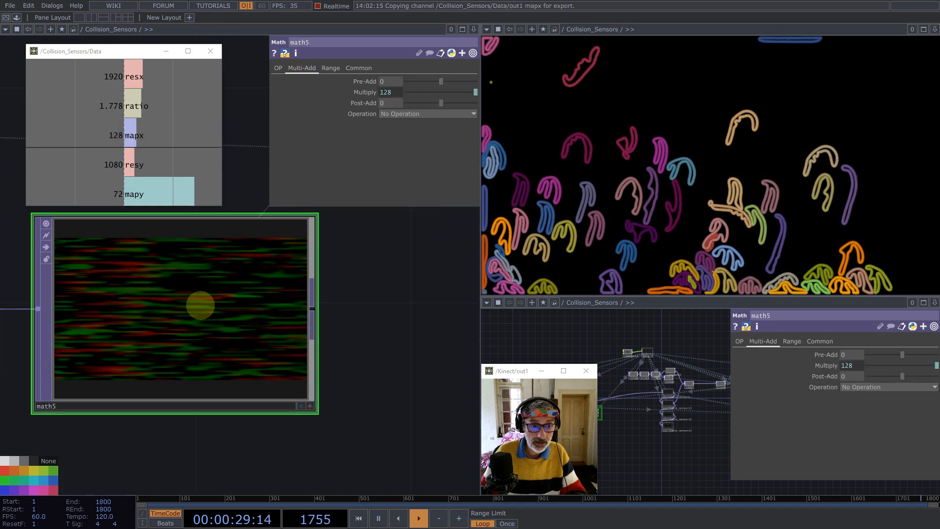
scroll(210, 279, down, 7)
scroll(228, 283, up, 5)
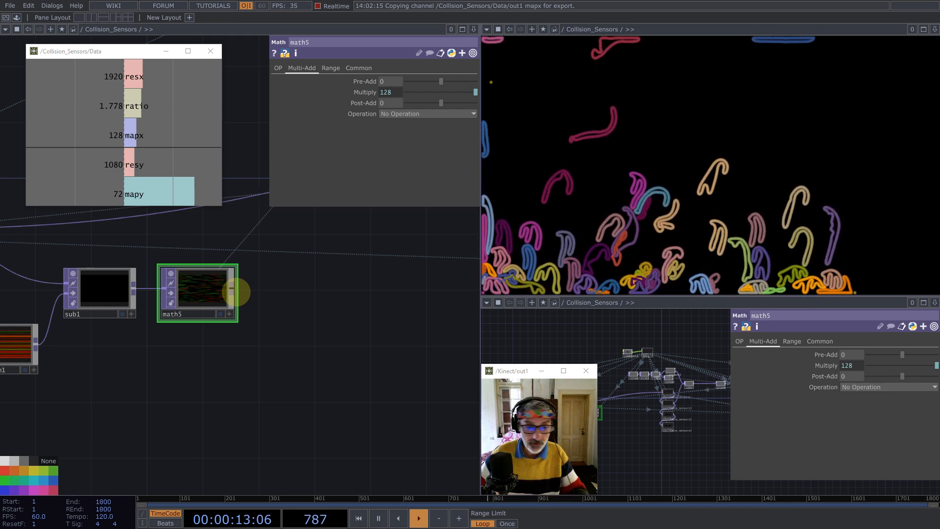
- Append a Reorder TOP to the output of math5
middle_click(237, 290)
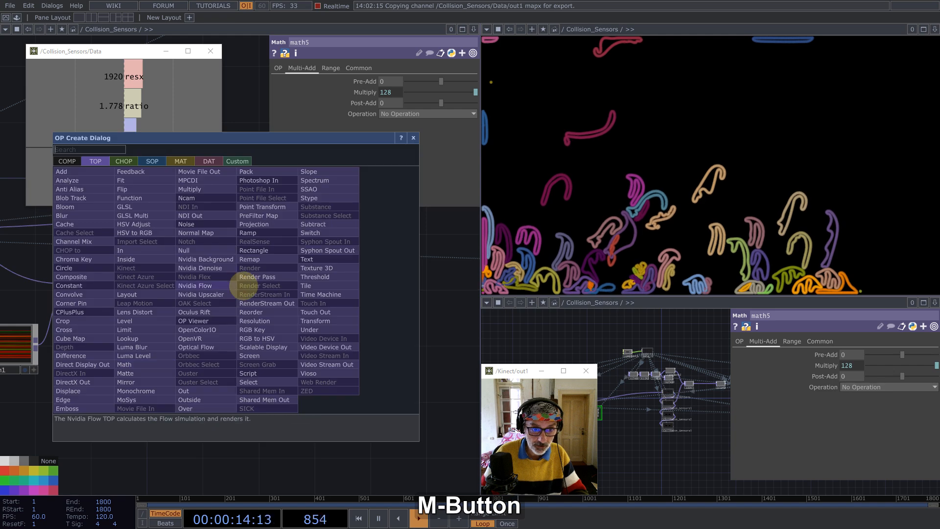
text(re)
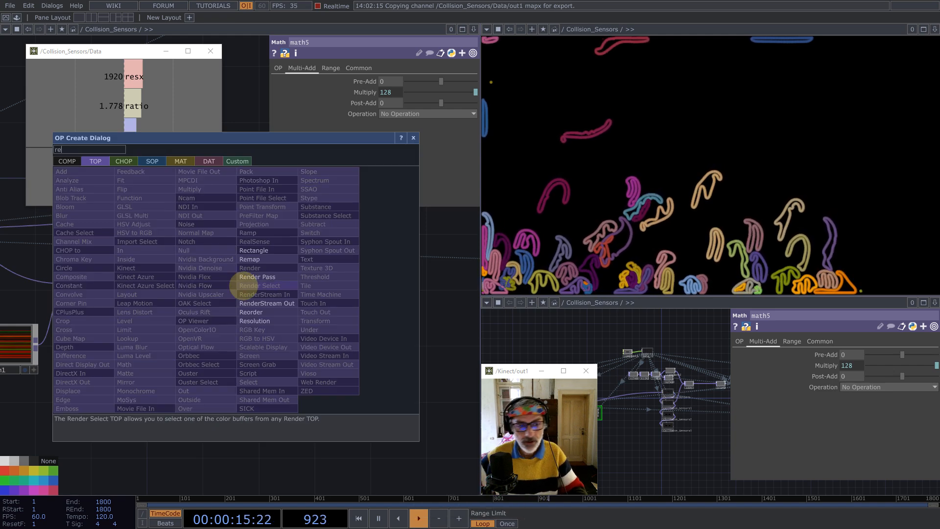
click(267, 312)
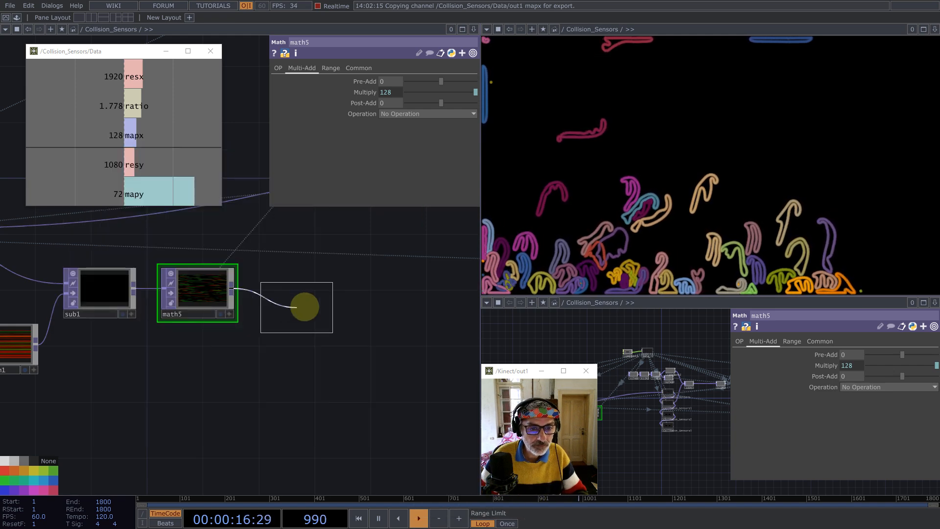
click(341, 268)
- Swap the red and green channels in reorder1, taking output red from Green and output green from Red
click(431, 81)
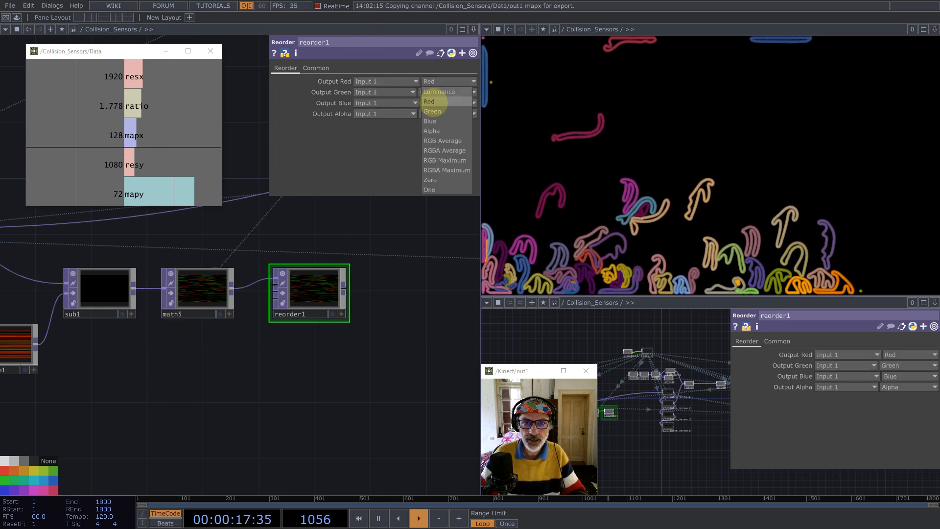
click(434, 91)
click(434, 91)
click(425, 143)
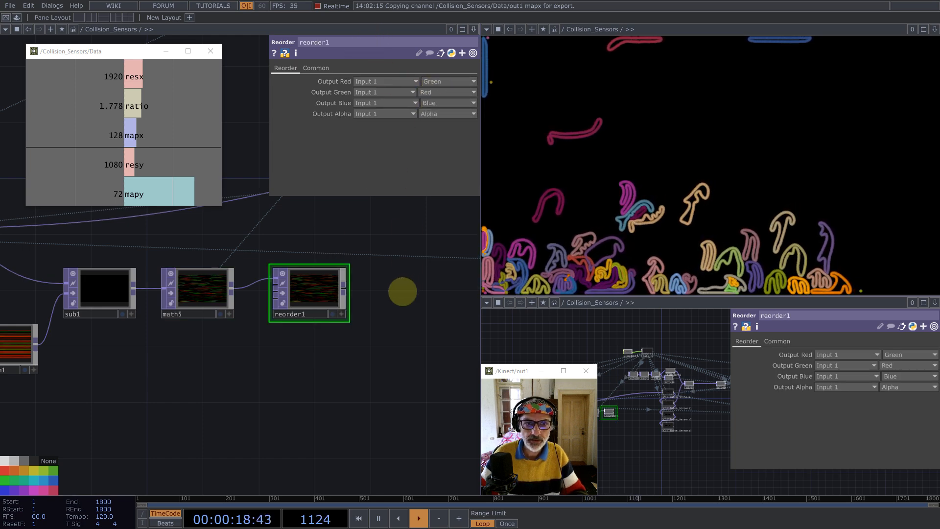
- Append a Math TOP to reorder1 and set its multiply to -1
middle_click(343, 288)
text(math)
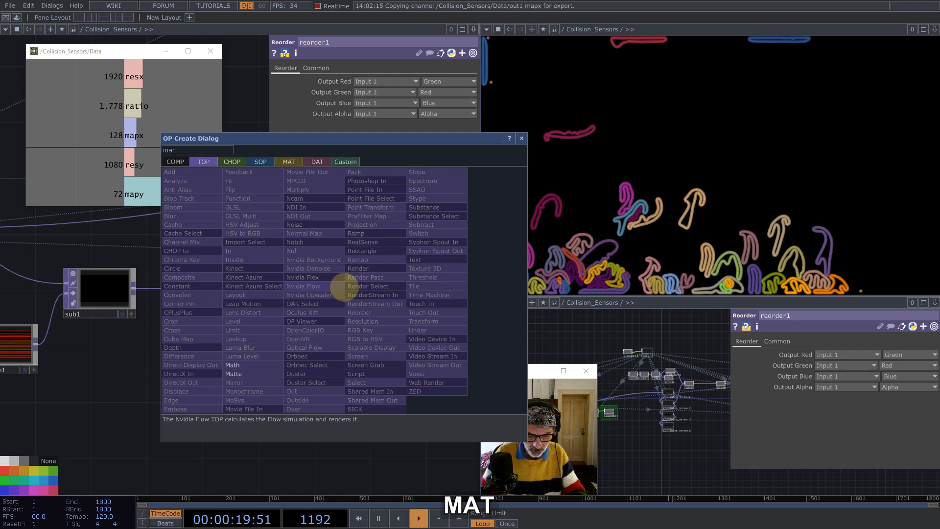
click(240, 364)
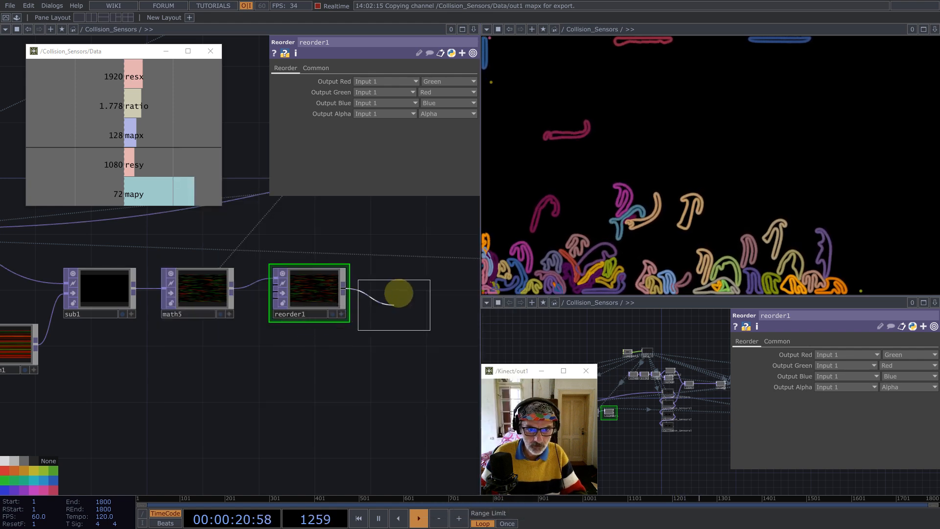
click(394, 293)
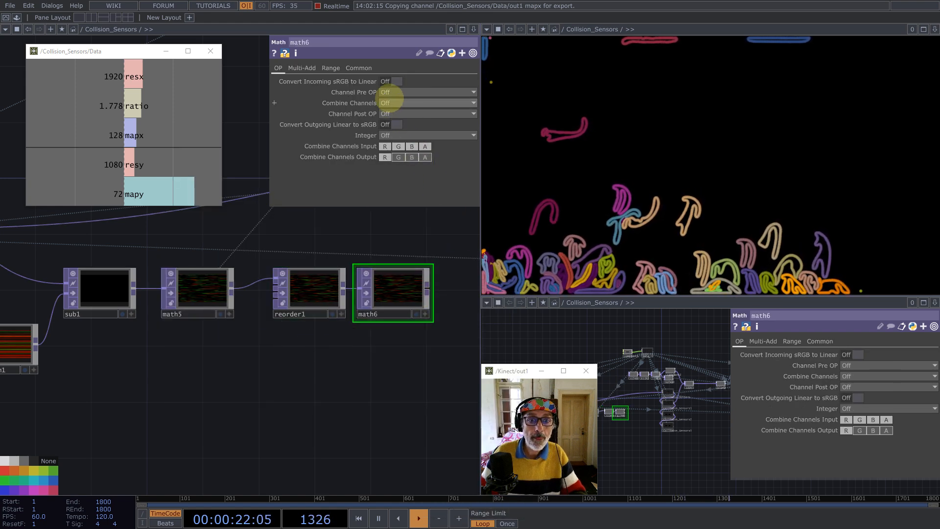
click(302, 68)
click(387, 92)
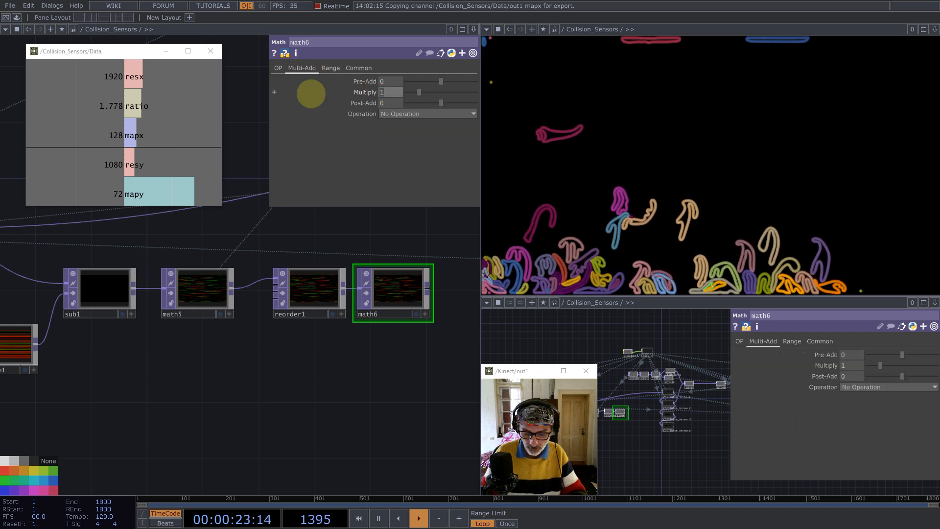
text(-1)
key(Return)
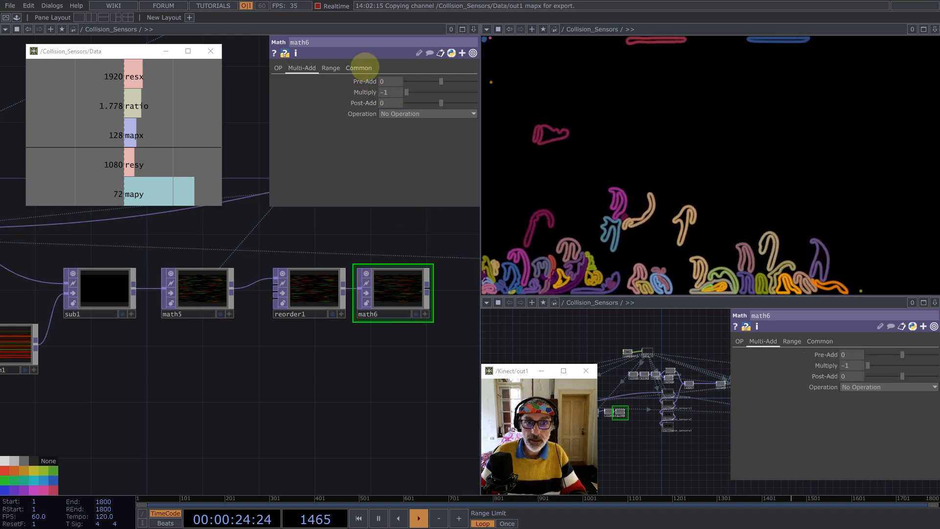
- Restrict math6's channel mask to the green channel only
click(358, 69)
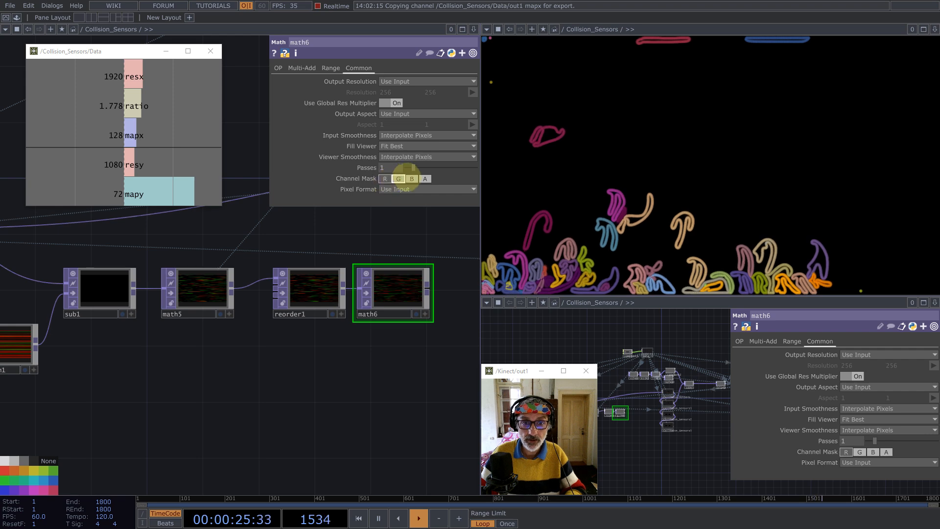
click(411, 178)
click(424, 179)
drag(269, 425, 268, 425)
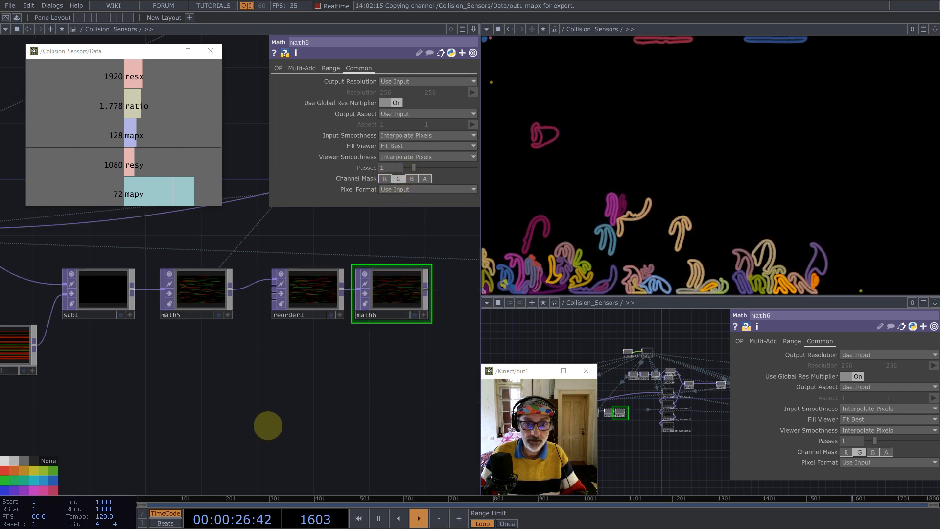
- Branch an Add TOP off feedback1 and place it beyond math6, near the collision nodes
scroll(267, 425, down, 3)
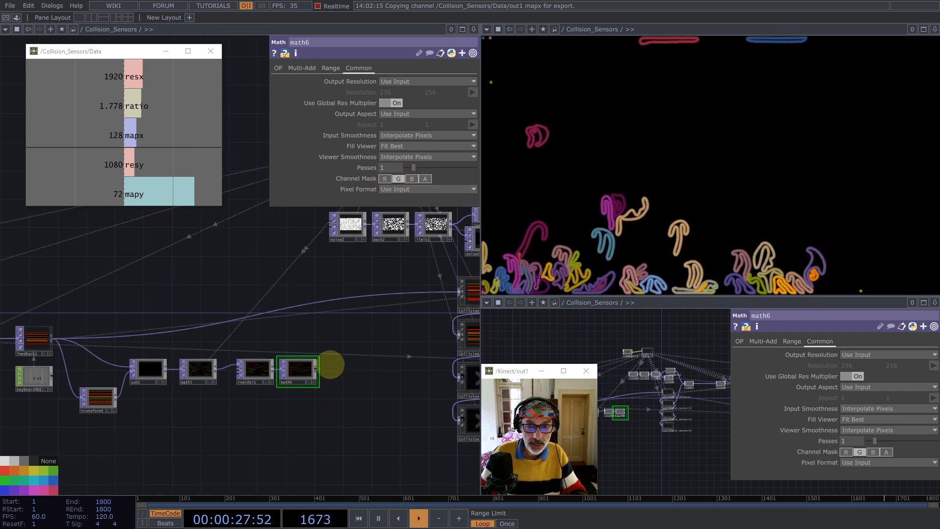
middle_click(51, 336)
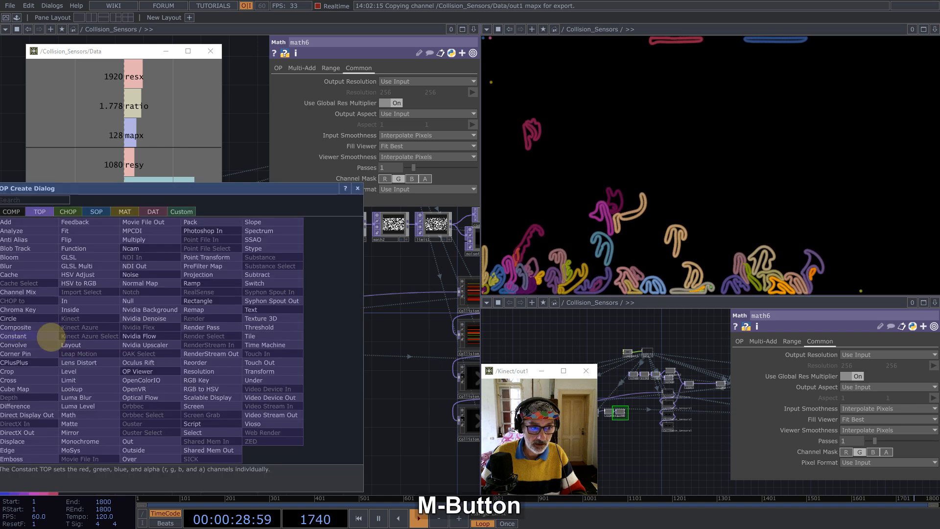
text(ad)
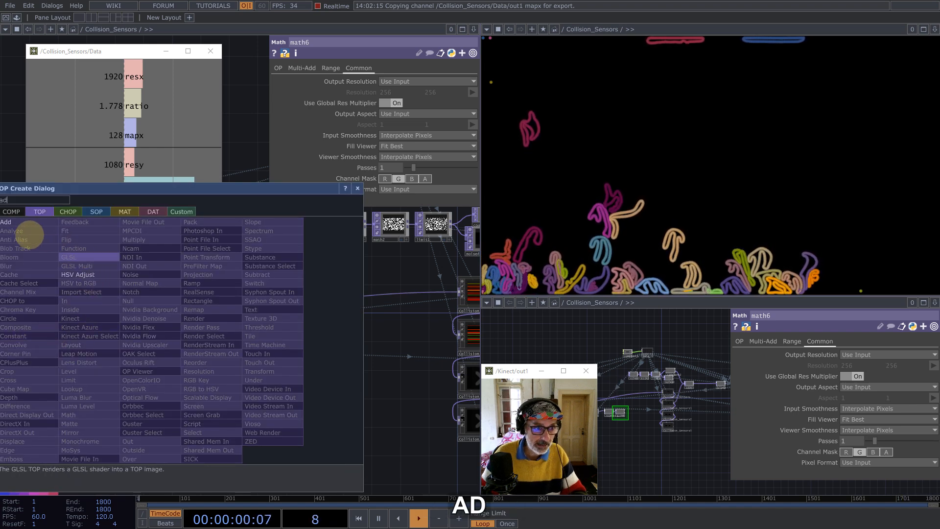
click(28, 221)
click(389, 319)
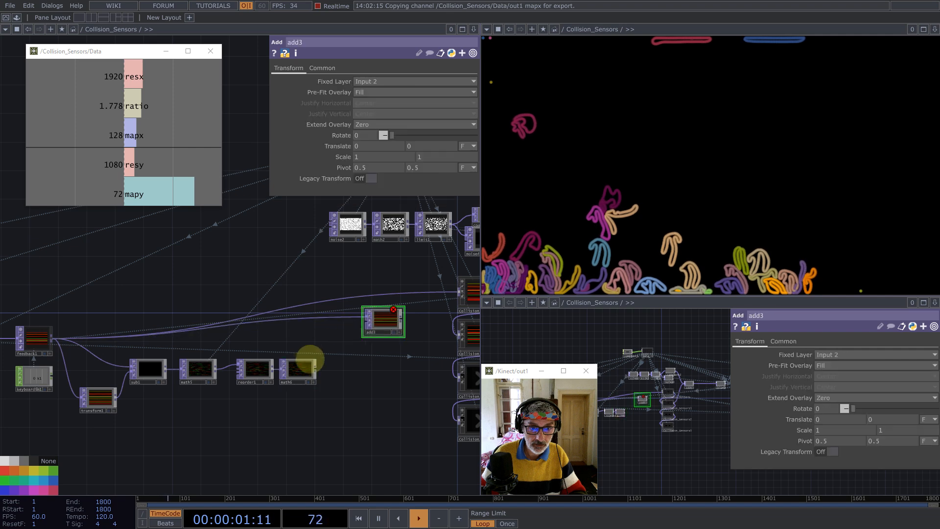
- Append another Math TOP to the output of math6
scroll(296, 369, up, 5)
scroll(336, 342, down, 5)
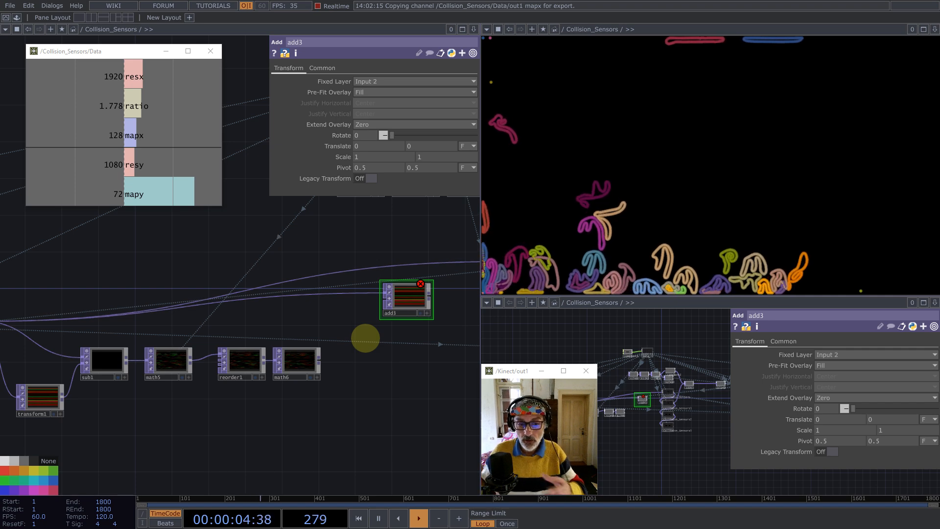
scroll(301, 362, up, 3)
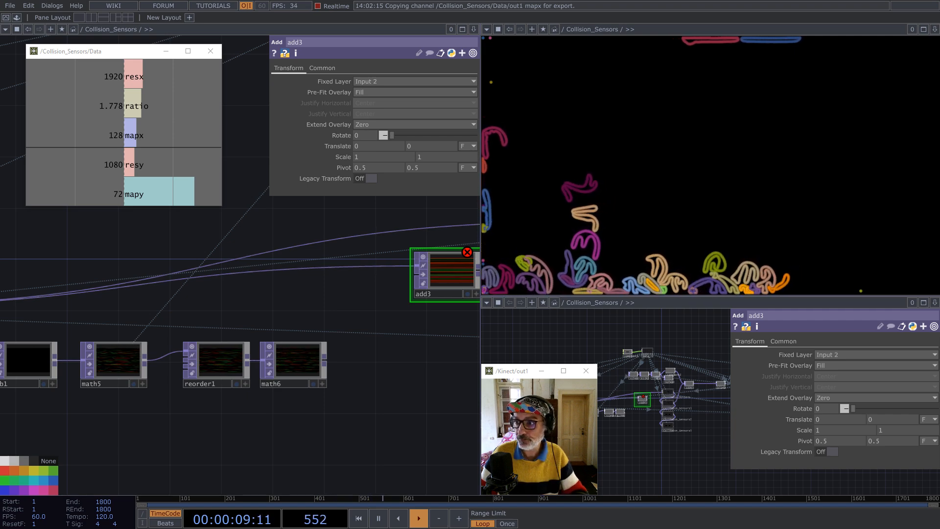
click(308, 361)
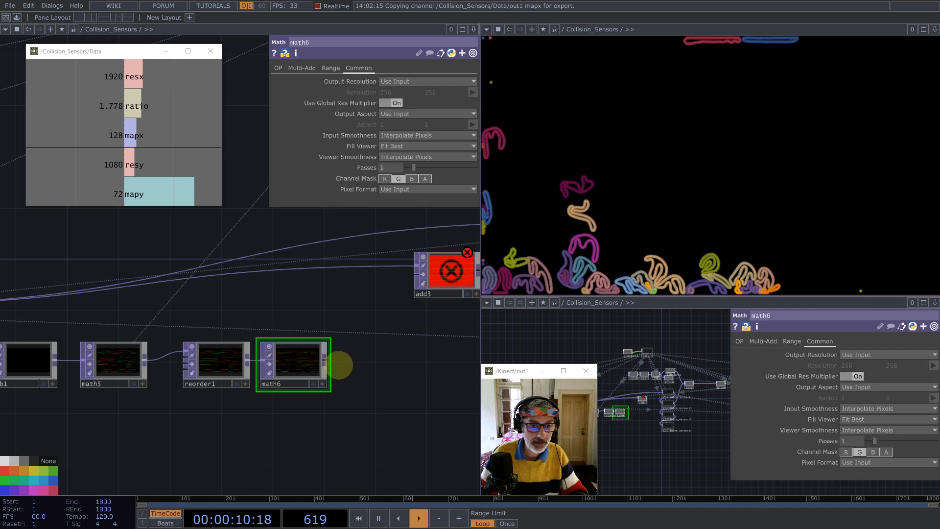
right_click(324, 360)
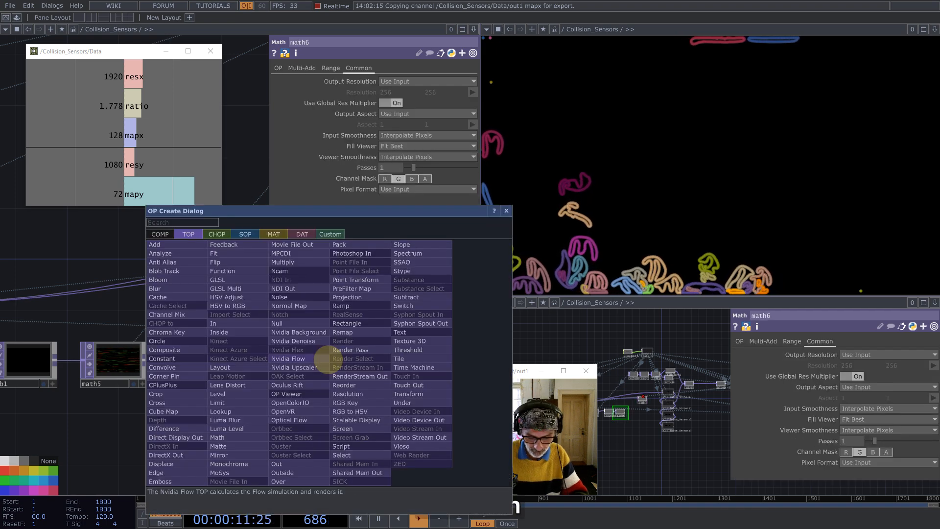
text(mat)
click(218, 437)
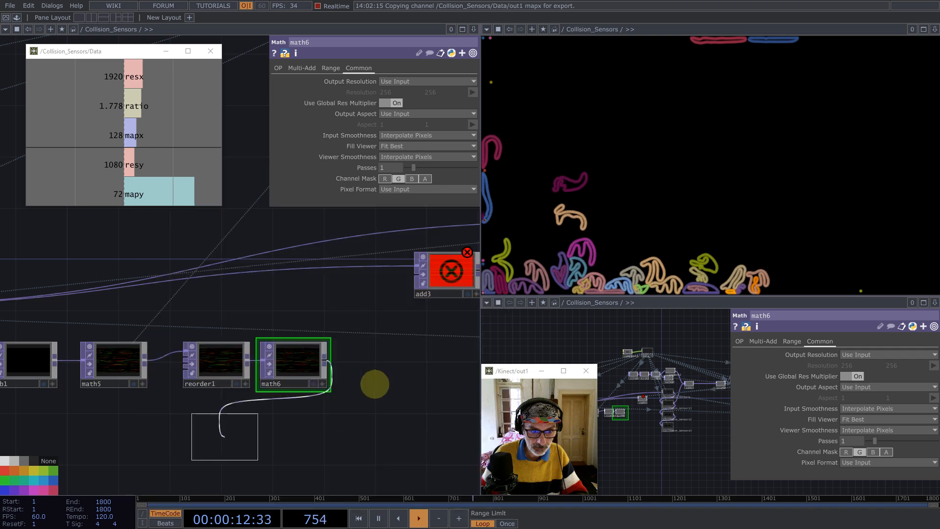
click(383, 363)
- Set math7's multiply to the expression 1/1024/2
click(302, 68)
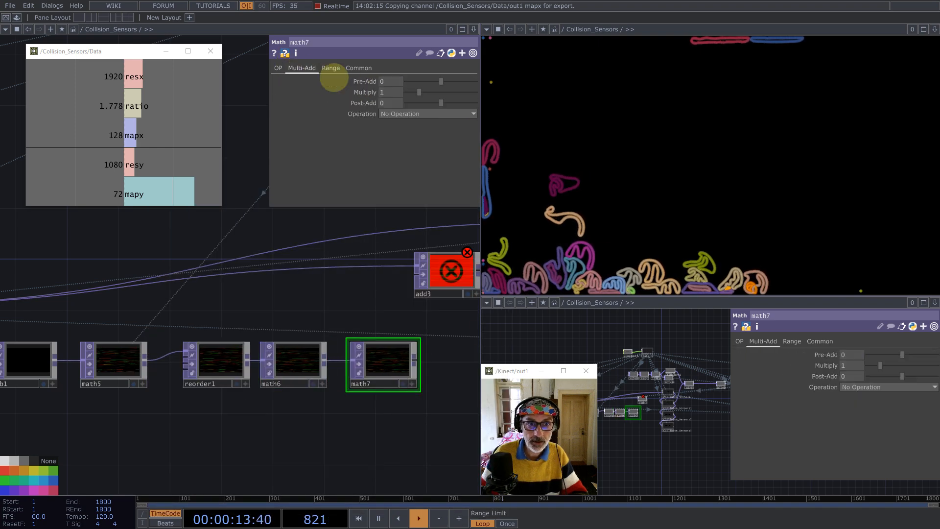
text(1024/2)
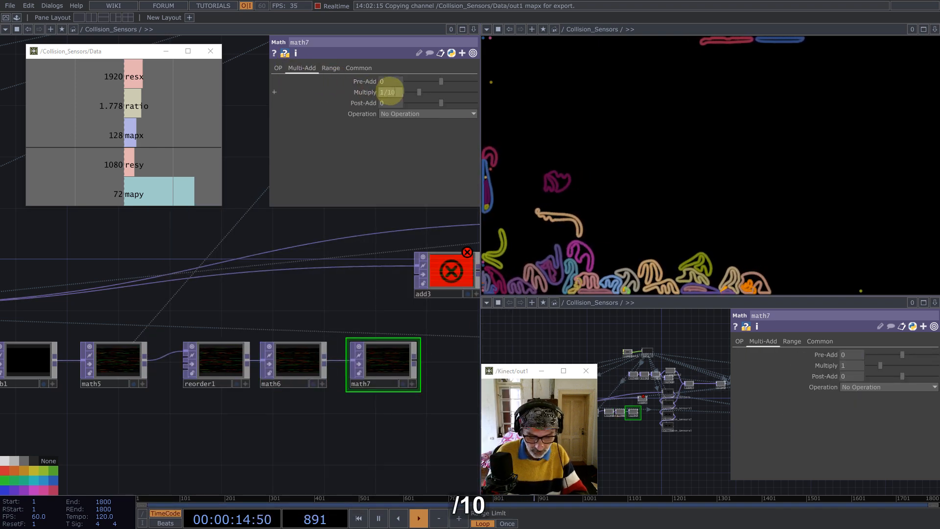
key(Return)
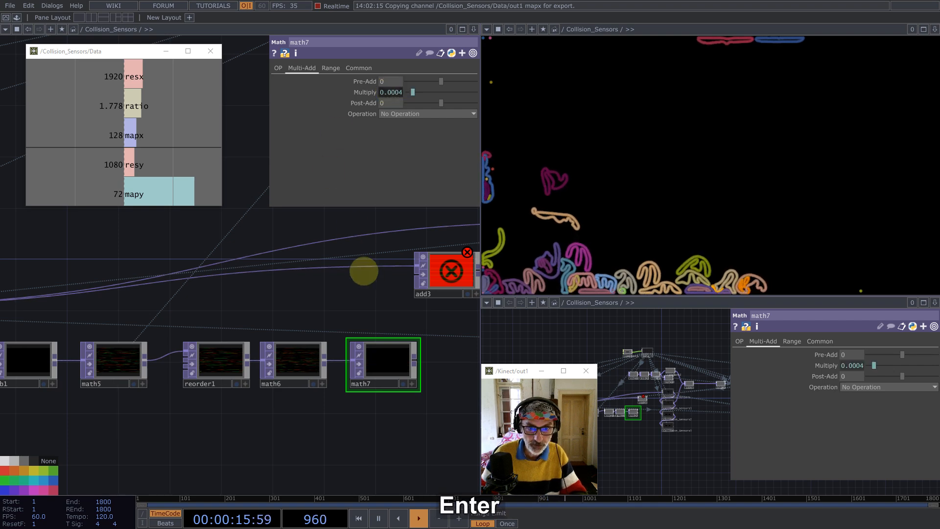
- Wire add3 in between math7 and the collision chain, and restart the particle simulation
scroll(363, 268, down, 3)
drag(390, 317, 474, 247)
key(1)
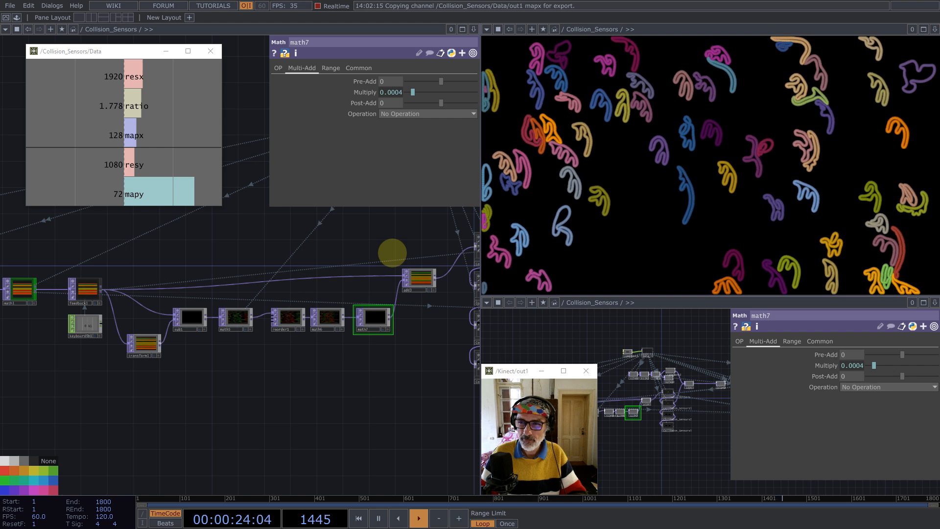
- Select all nodes in the network and set their input smoothness and viewer smoothness to Nearest Pixel
scroll(275, 283, down, 5)
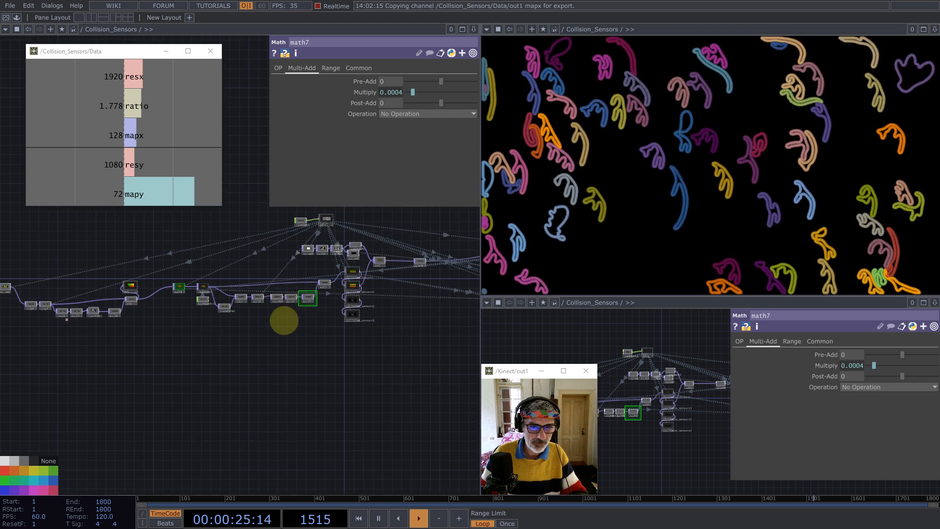
scroll(191, 331, down, 4)
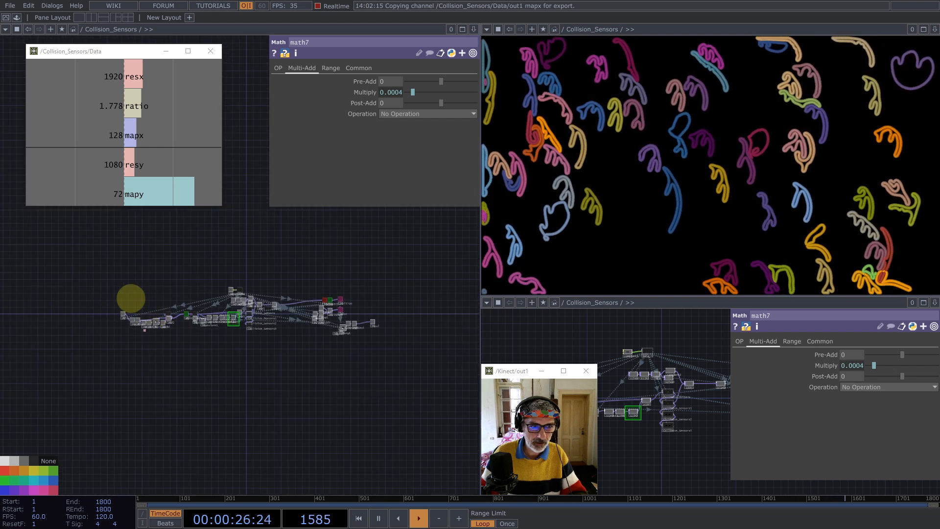
drag(71, 262, 334, 356)
scroll(320, 307, up, 4)
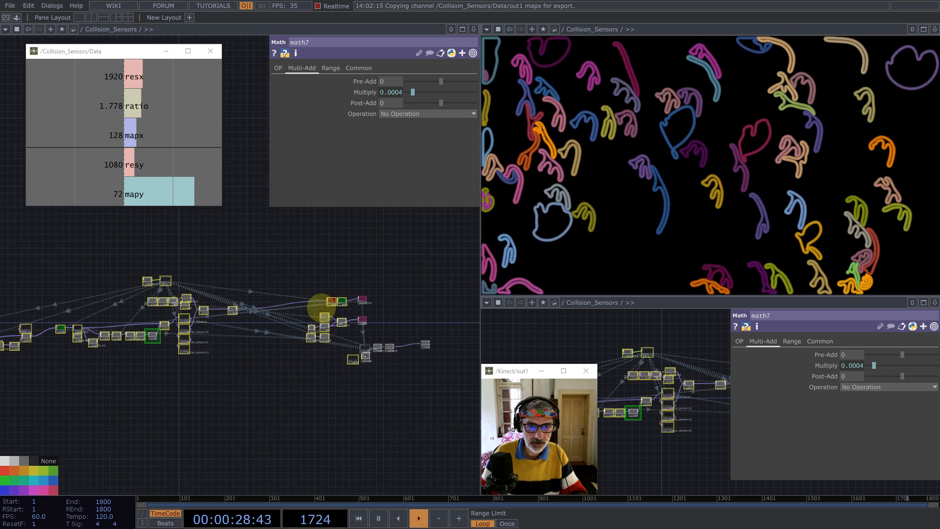
scroll(324, 308, down, 6)
drag(411, 381, 157, 287)
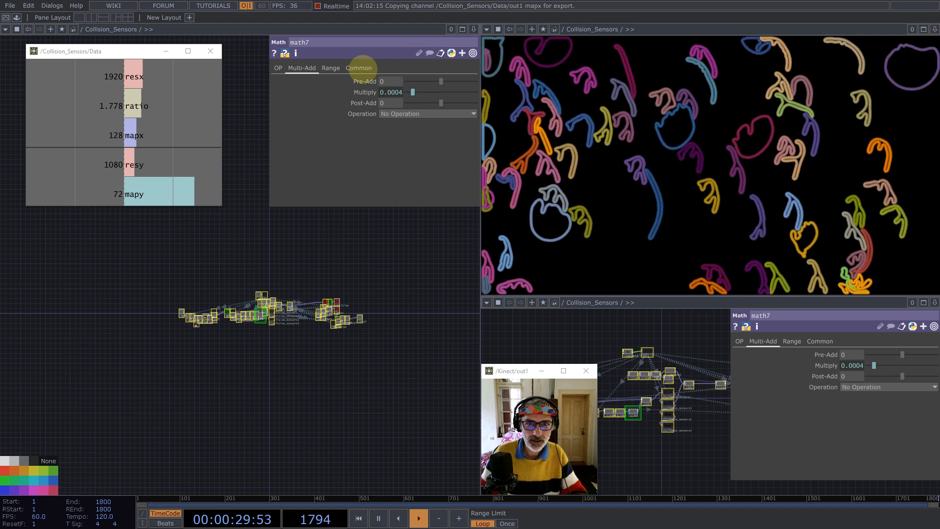
click(355, 67)
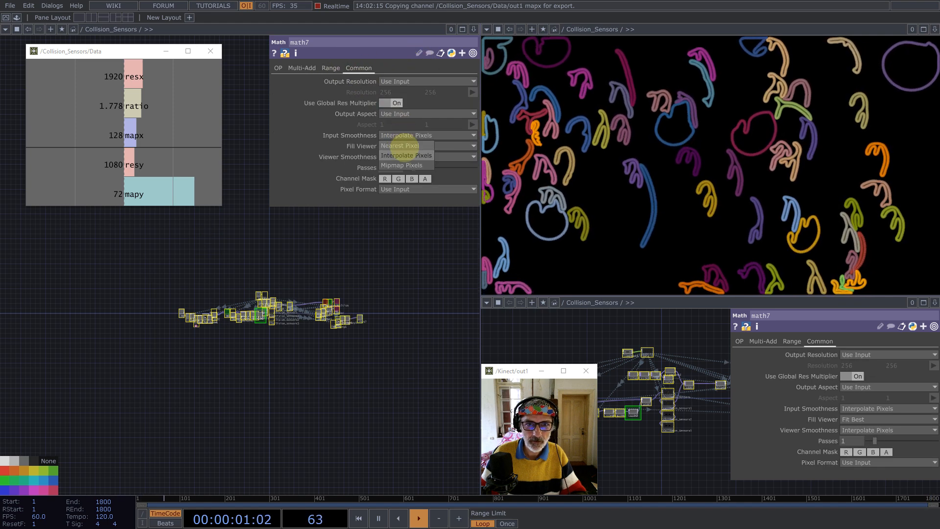
click(406, 155)
click(409, 177)
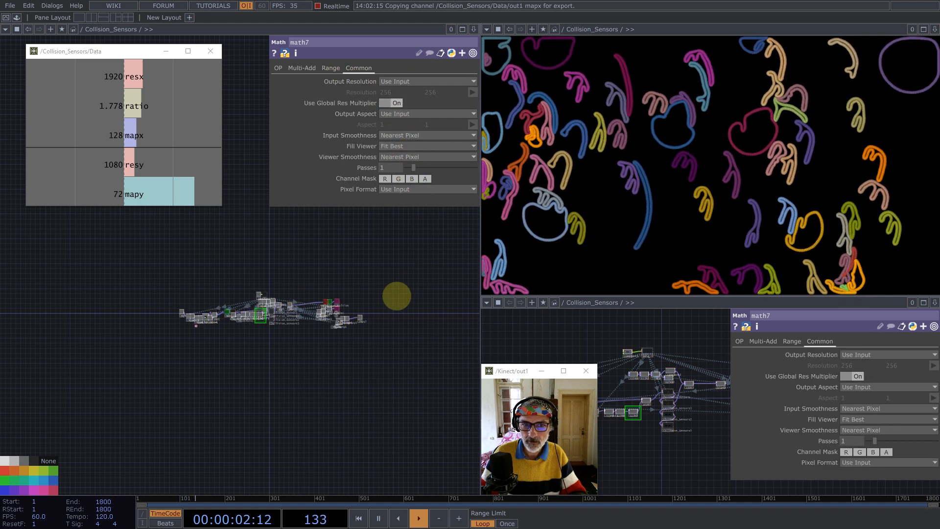
- Set the input smoothness of blur1 back to Interpolate Pixels
click(275, 334)
scroll(274, 333, up, 3)
scroll(266, 267, up, 10)
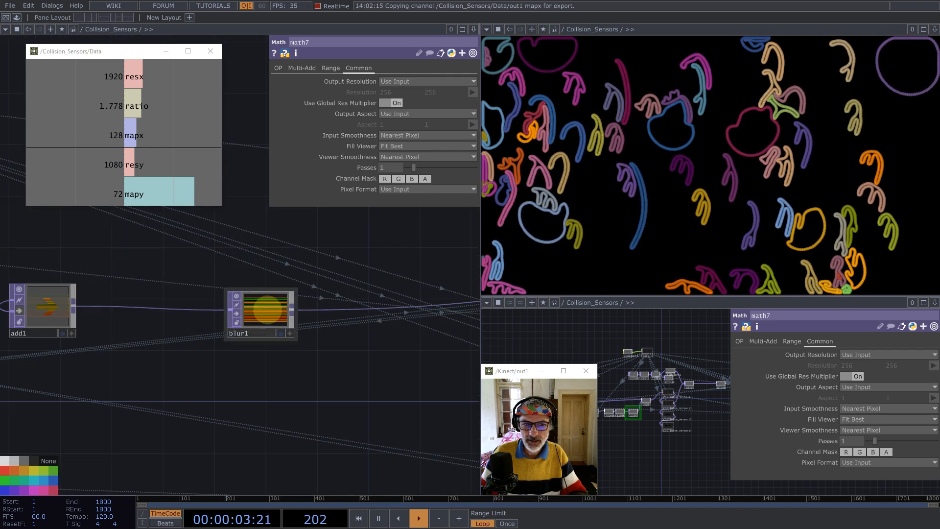
click(261, 309)
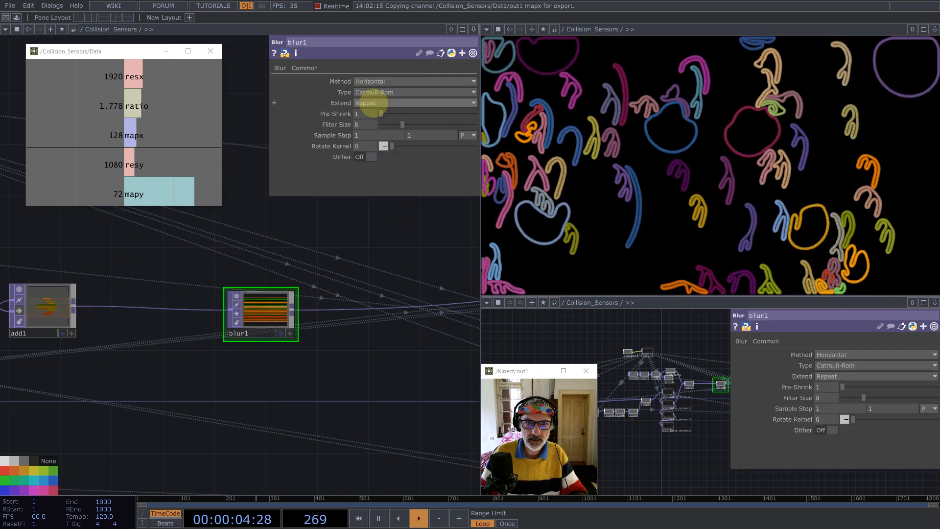
click(305, 67)
click(378, 135)
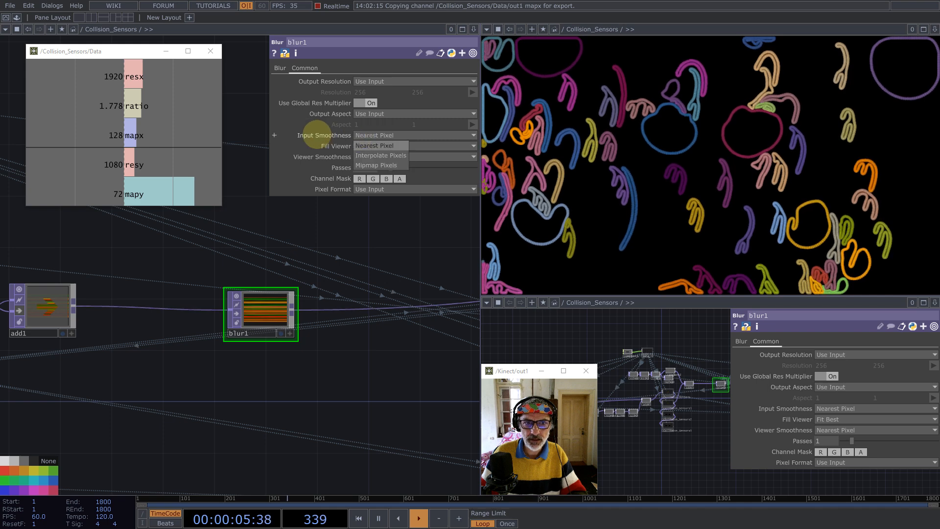
click(381, 155)
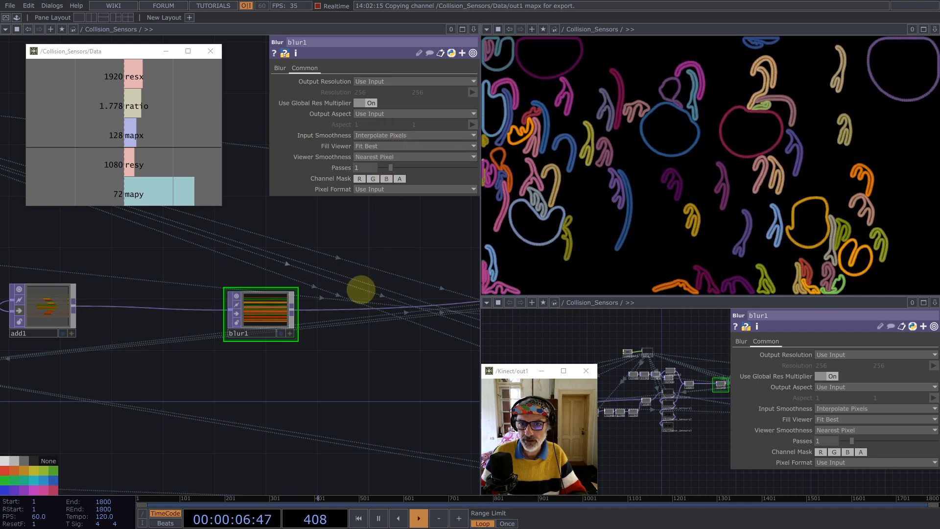
- Restart the simulation, add the Normalize component from the palette, and wire it between sub1 and reorder1 in place of math5
key(1)
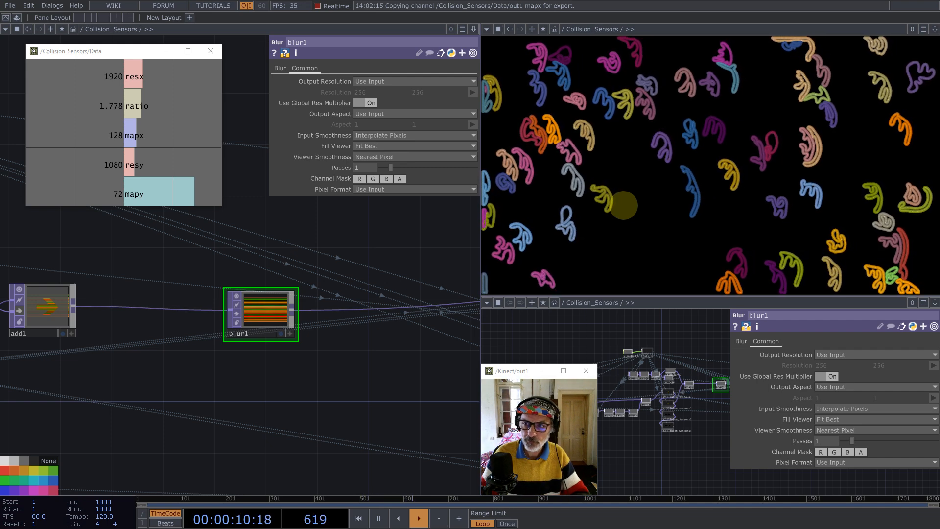
scroll(384, 269, down, 8)
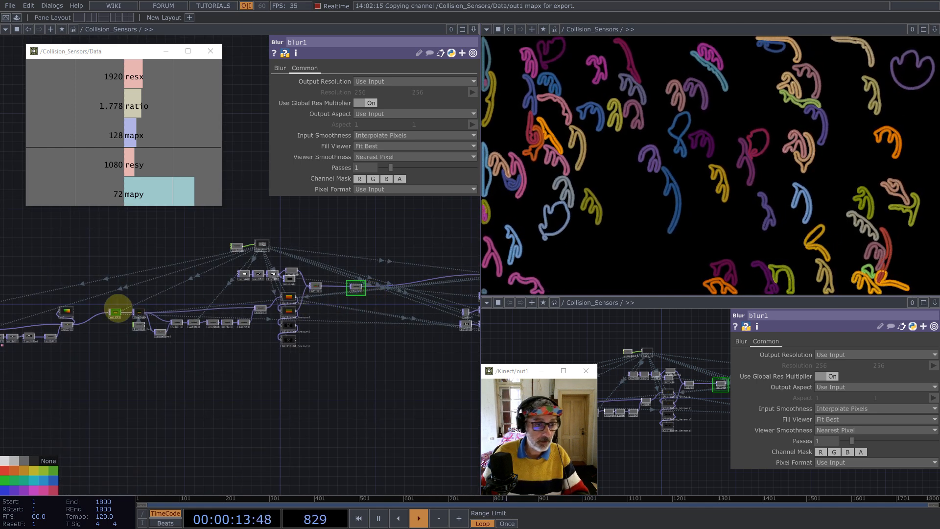
scroll(119, 363, up, 6)
scroll(277, 303, up, 2)
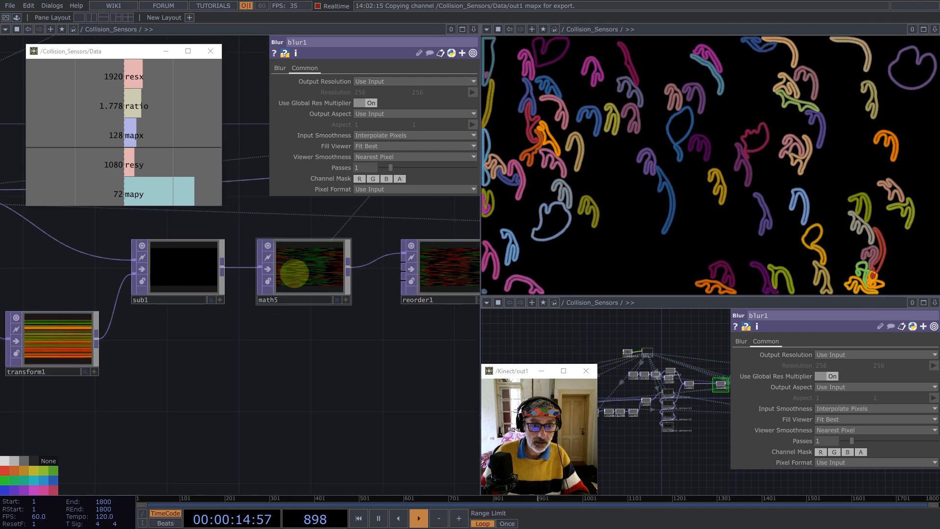
click(310, 267)
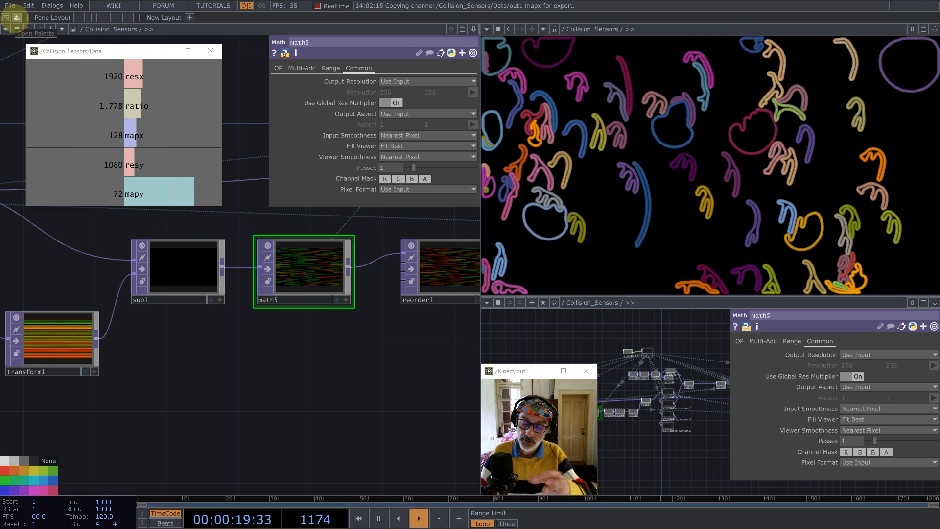
click(16, 17)
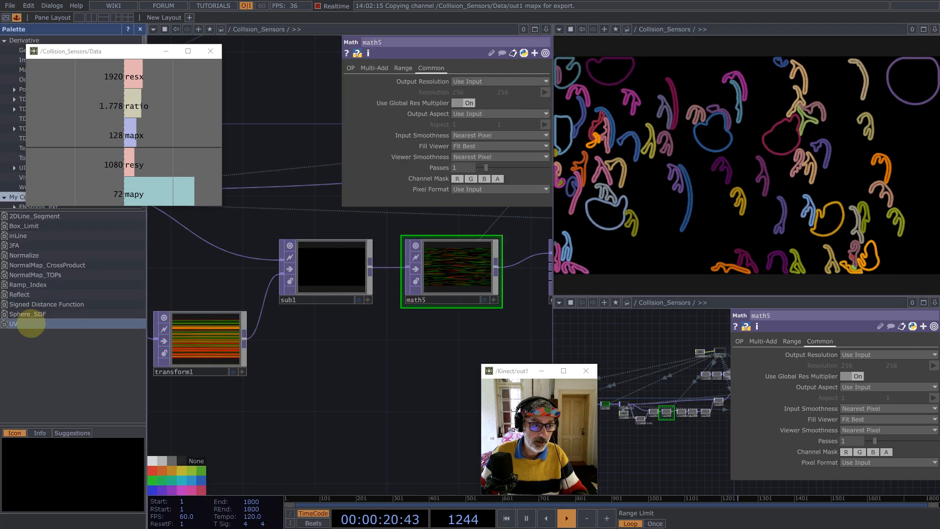
drag(24, 255, 387, 275)
drag(359, 346, 280, 360)
drag(284, 281, 376, 392)
drag(471, 355, 323, 316)
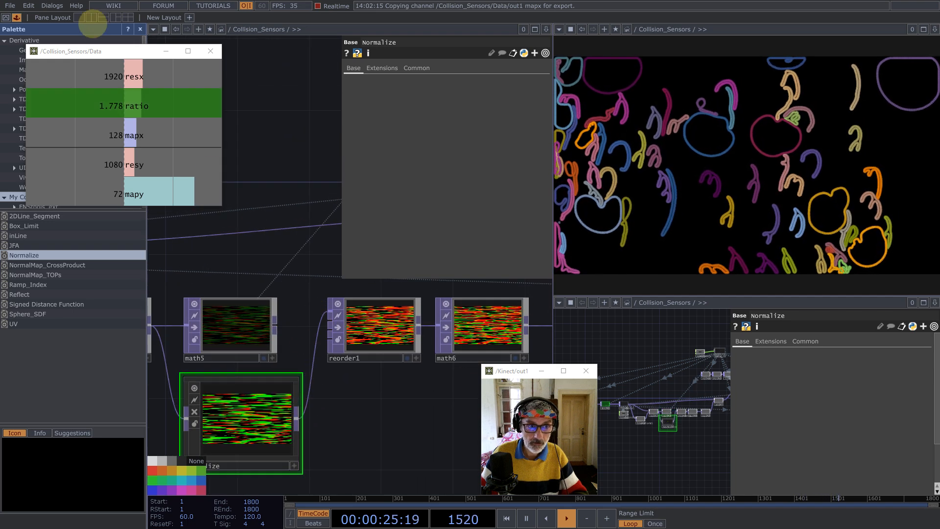
click(140, 28)
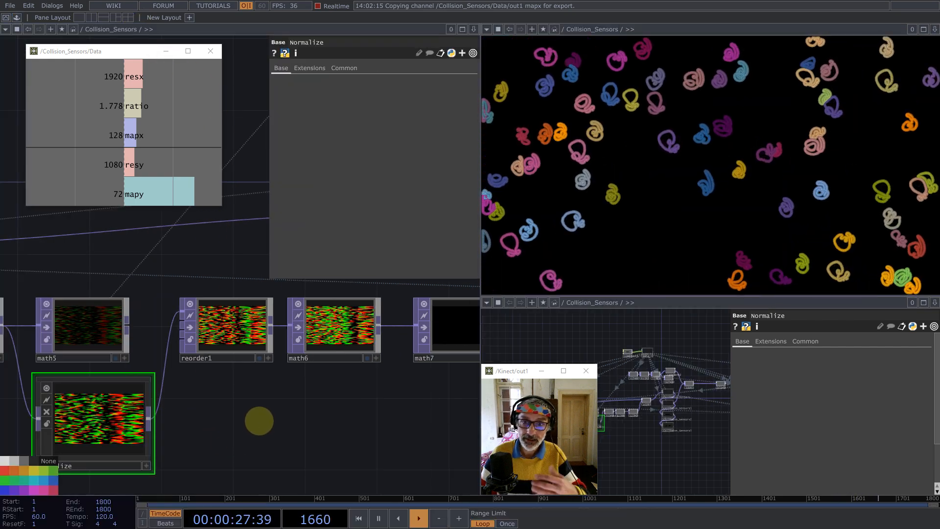
- Restart the particle simulation and set blur1's Extend mode to Hold
scroll(261, 422, down, 5)
drag(332, 432, 159, 414)
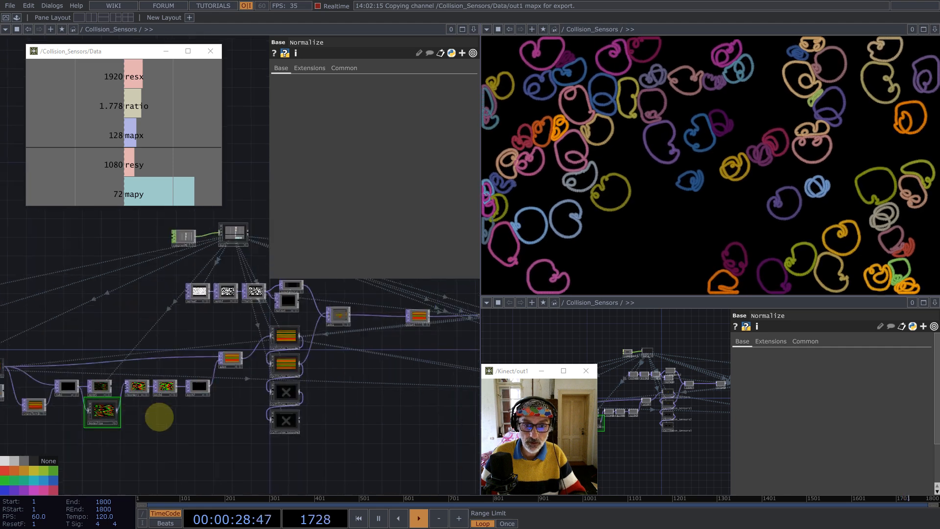
click(364, 310)
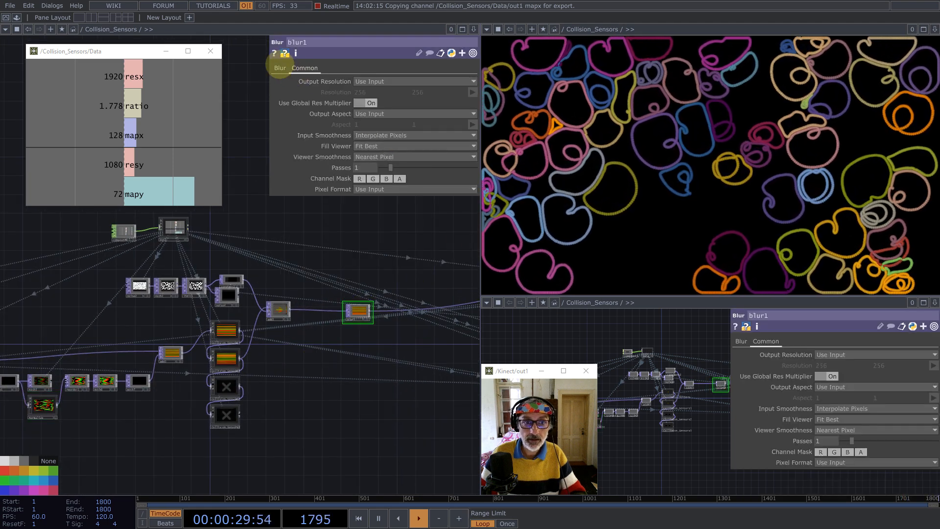
click(280, 67)
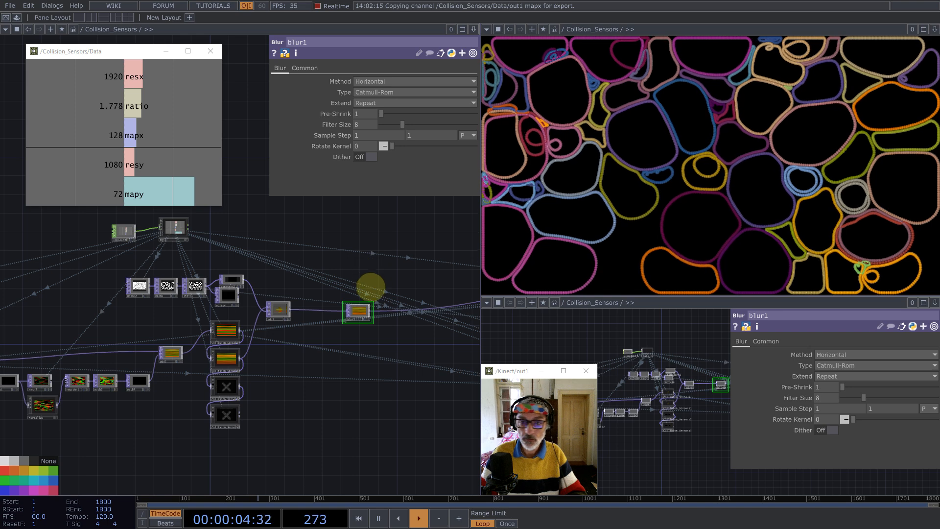
key(1)
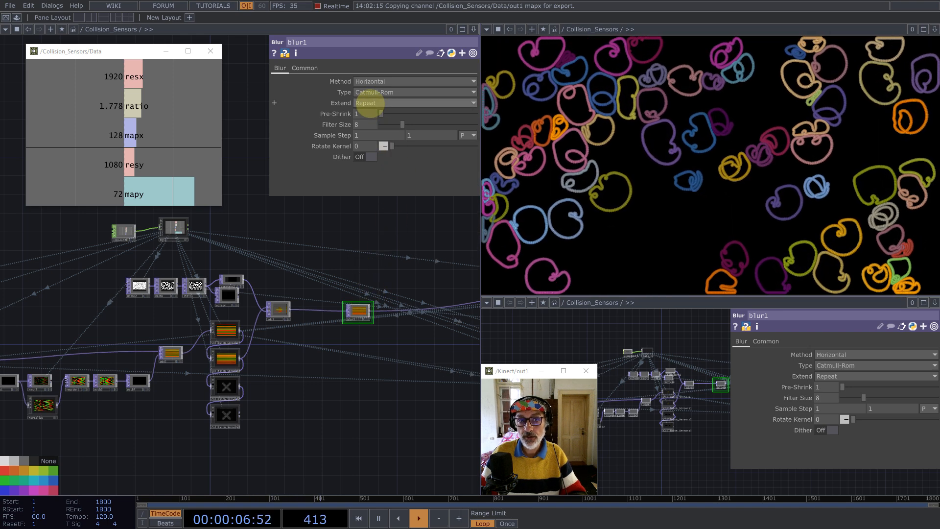
click(368, 102)
click(370, 114)
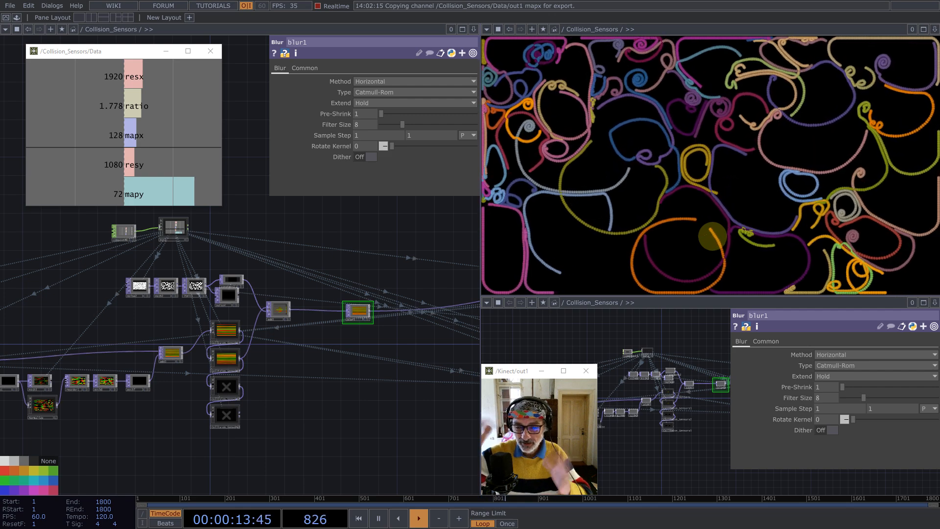
- Copy the pair of connected Crop nodes at the start of the network
drag(335, 235, 469, 212)
scroll(255, 350, up, 3)
scroll(313, 328, up, 5)
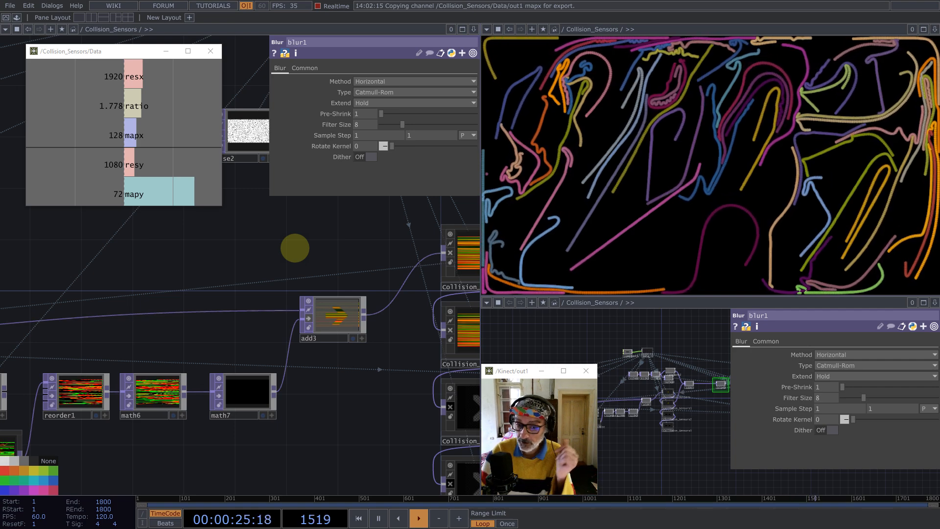
scroll(251, 291, down, 5)
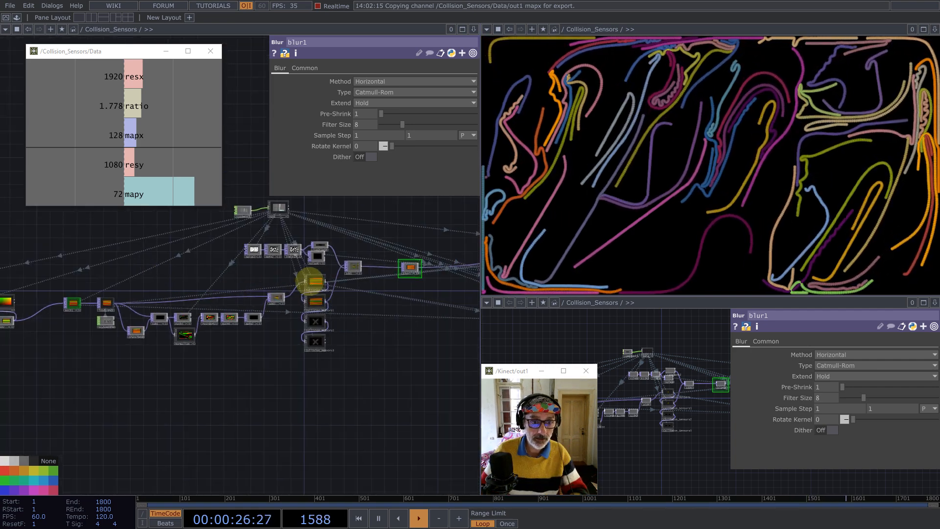
click(34, 337)
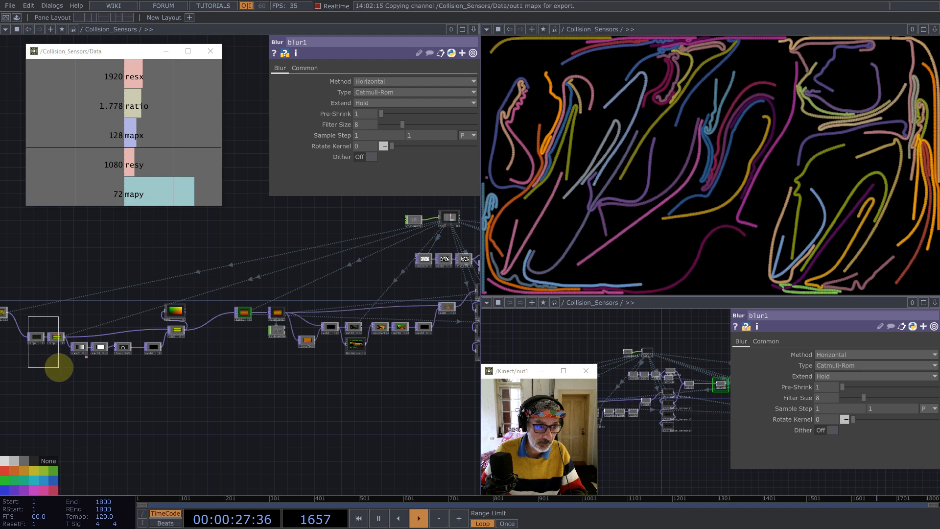
key(ctrl+c)
- Paste the two copied Crop nodes, wire them in series between noise2 and math2, and align them with the chain
scroll(172, 314, up, 6)
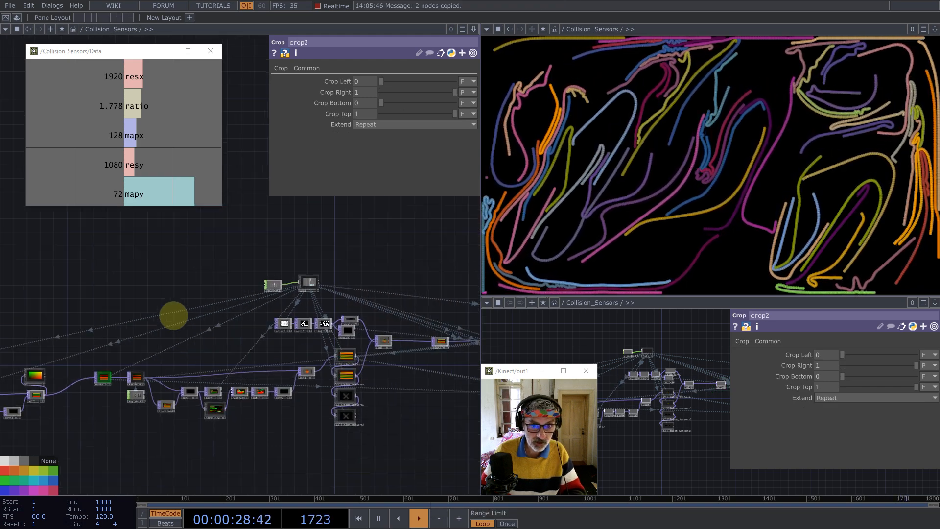
scroll(201, 335, up, 3)
drag(378, 328, 205, 358)
key(ctrl+v)
drag(281, 357, 410, 326)
click(345, 353)
click(303, 372)
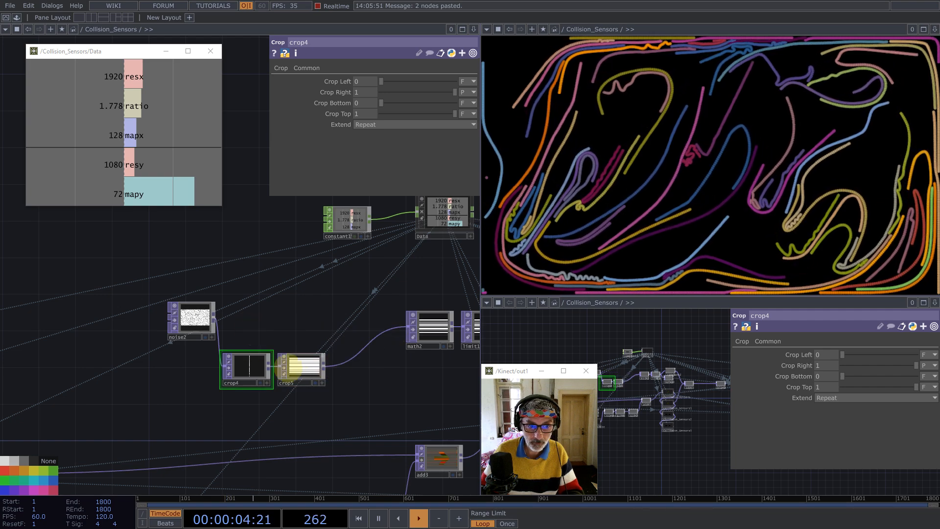
drag(301, 376, 337, 340)
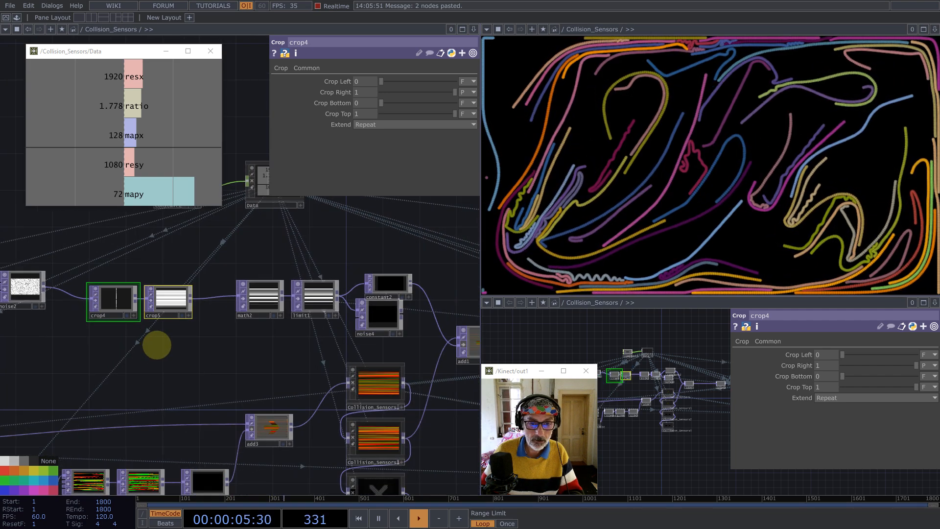
- Add a Matte TOP to the network above blur1
scroll(155, 343, down, 5)
drag(358, 294, 229, 257)
drag(272, 306, 361, 266)
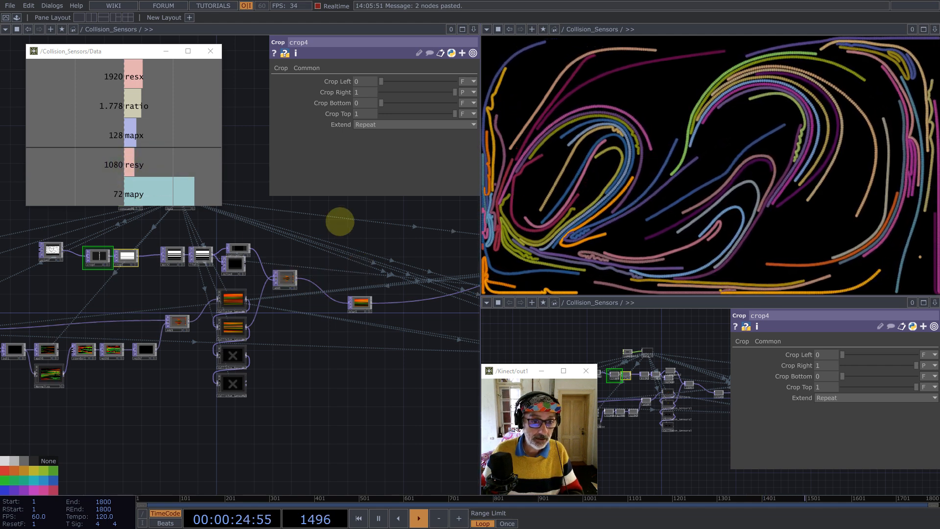
double_click(339, 221)
text(matt)
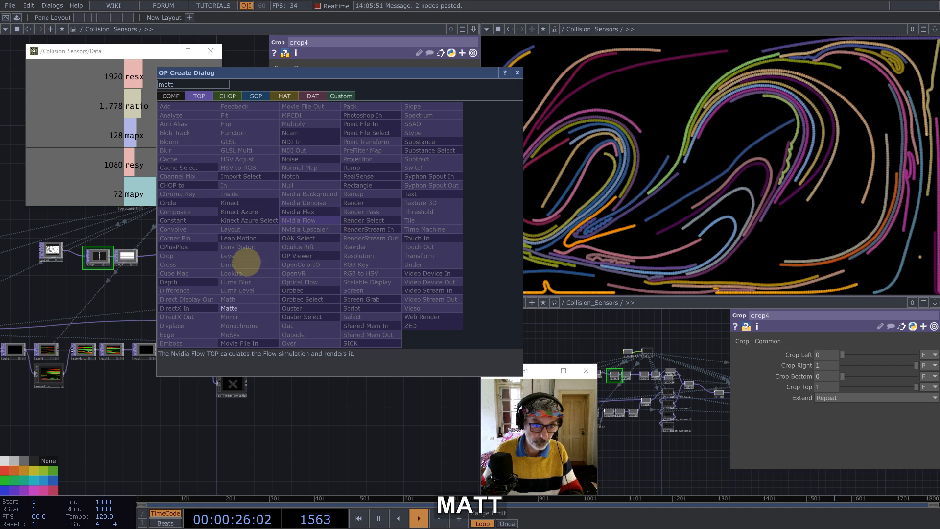
click(228, 308)
click(378, 271)
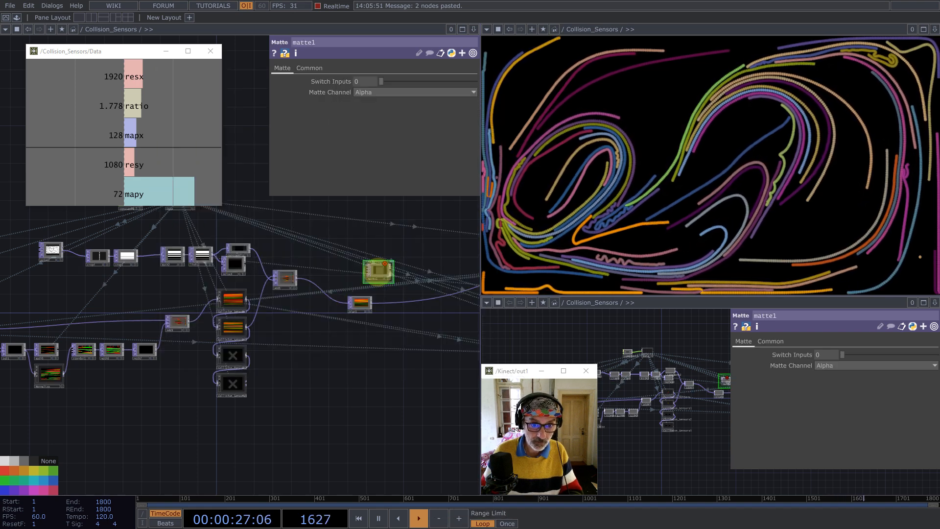
- Wire add1, blur1 and limit1 into matte1 as its first, second and matte inputs
scroll(313, 274, up, 3)
drag(245, 283, 392, 256)
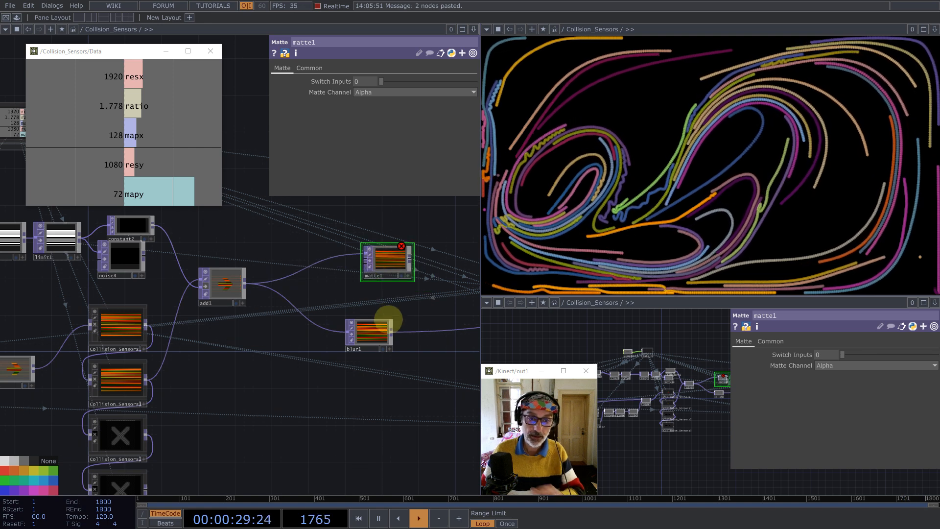
drag(390, 327, 418, 268)
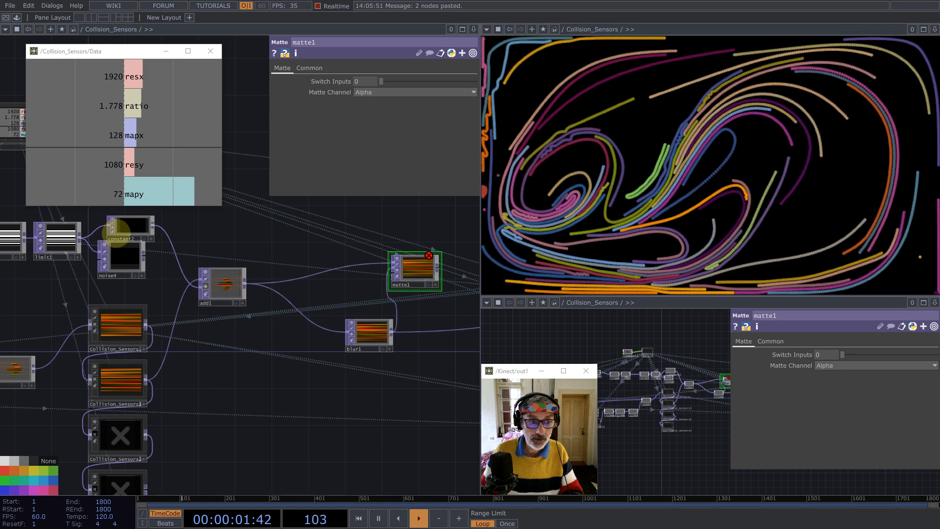
drag(80, 237, 394, 272)
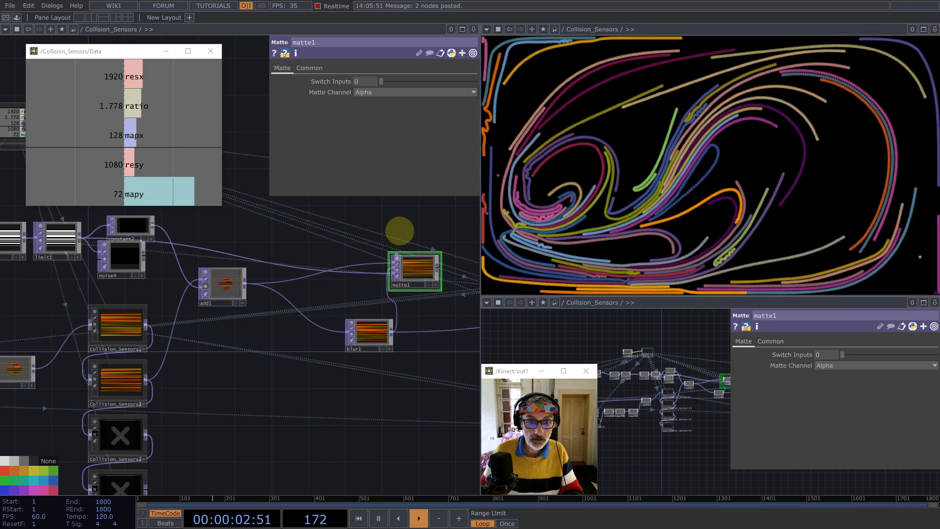
drag(400, 230, 393, 276)
- Set noise2's Offset to 0.472
scroll(407, 274, down, 4)
scroll(146, 270, up, 7)
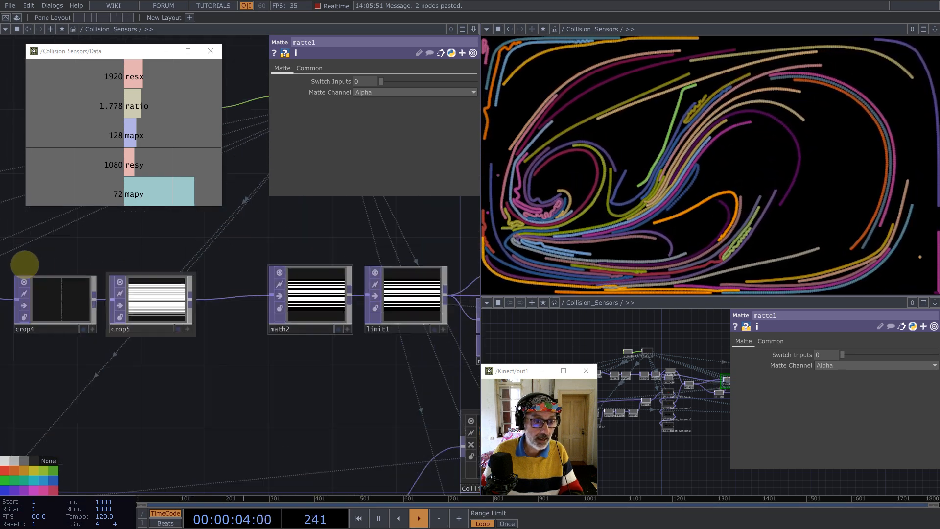
drag(34, 246, 286, 235)
click(151, 272)
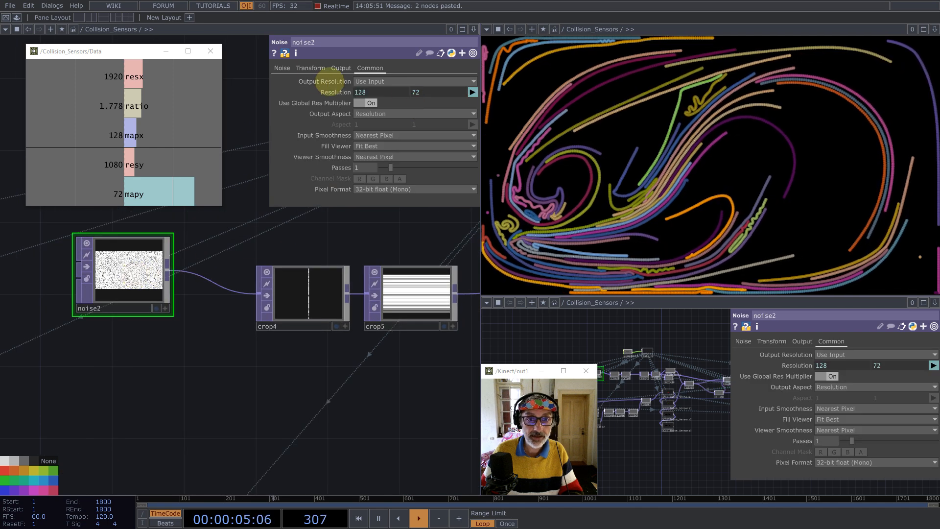
click(280, 68)
drag(421, 230, 172, 252)
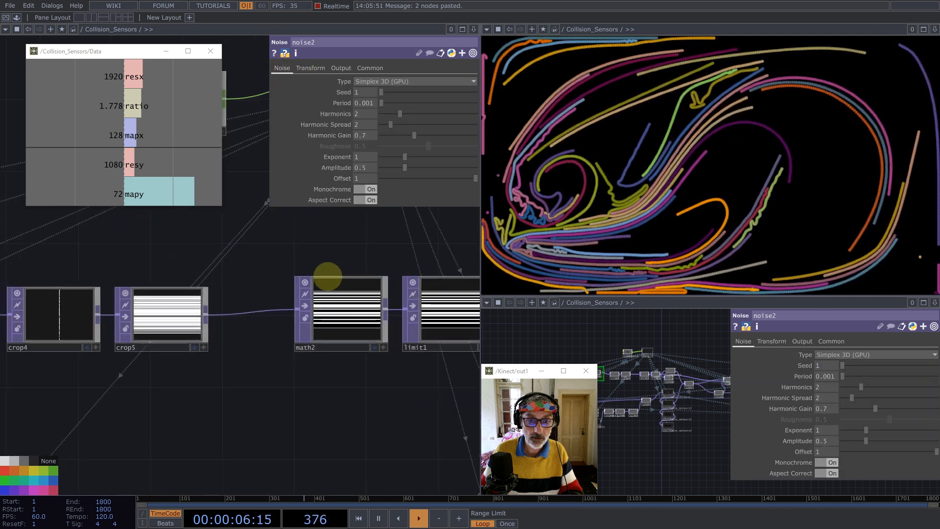
drag(416, 243, 331, 274)
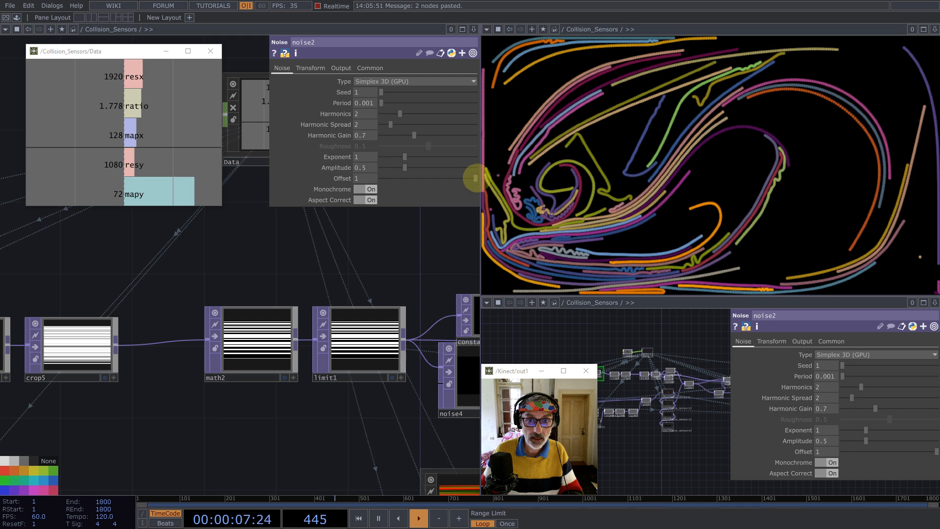
drag(475, 178, 426, 178)
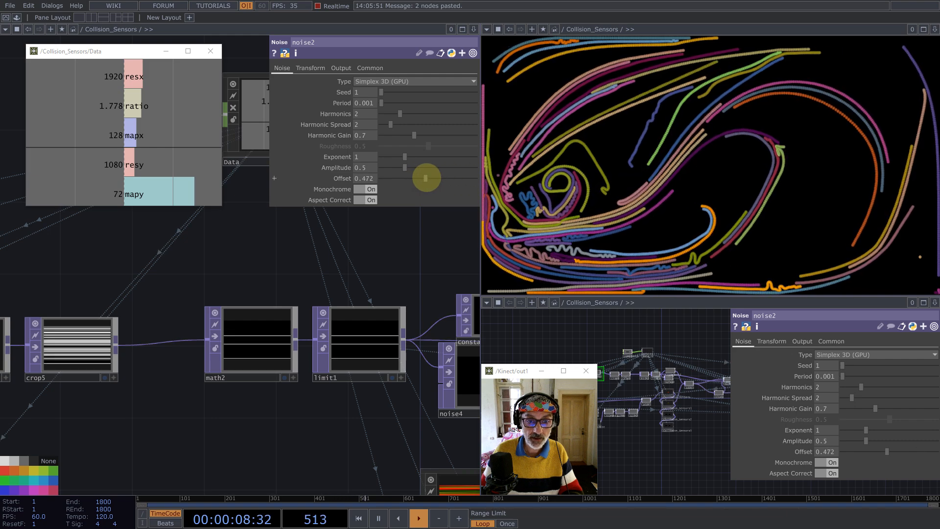
- Set matte1's Matte Channel to Luminance and connect its output downstream in place of blur1's
scroll(103, 266, down, 8)
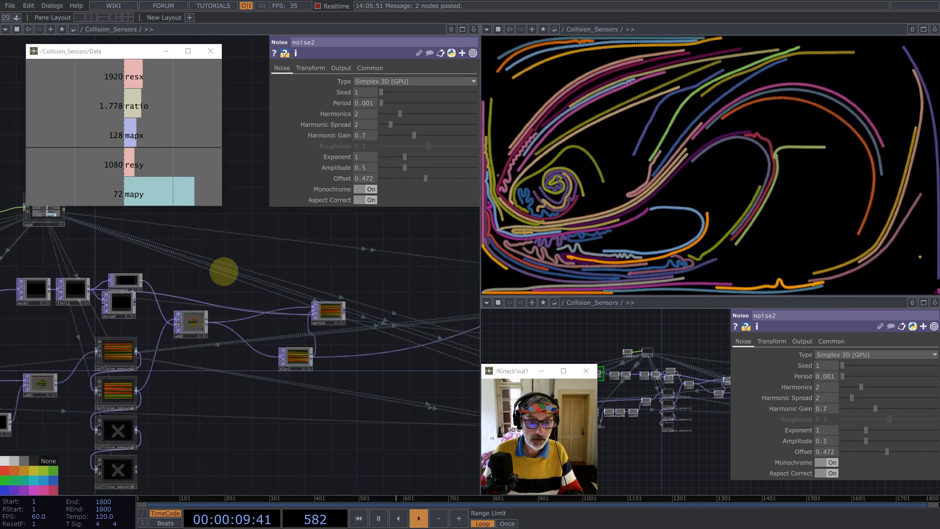
scroll(309, 307, up, 5)
click(255, 271)
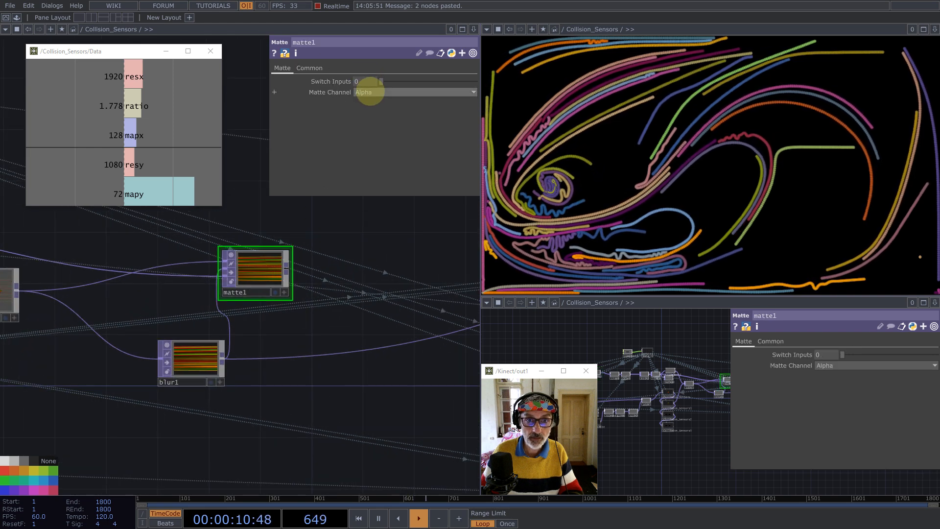
click(370, 92)
click(367, 100)
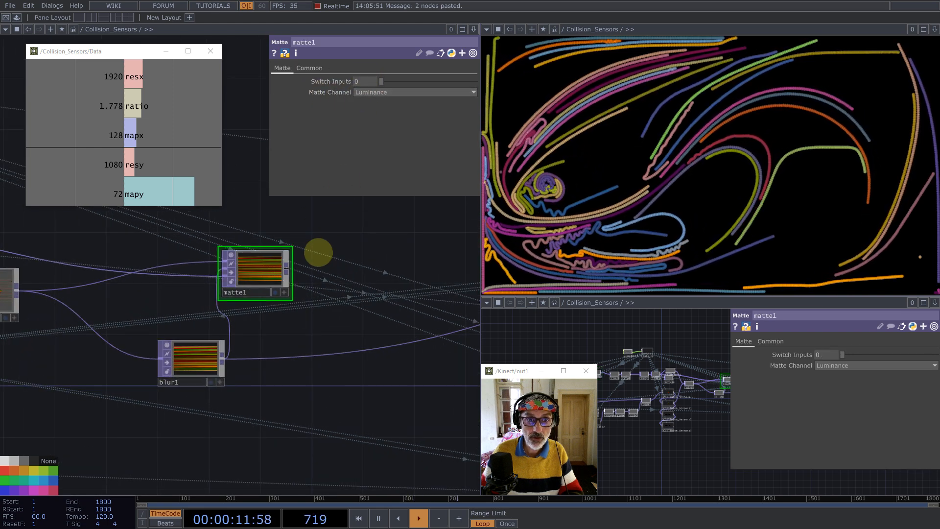
drag(286, 267, 394, 345)
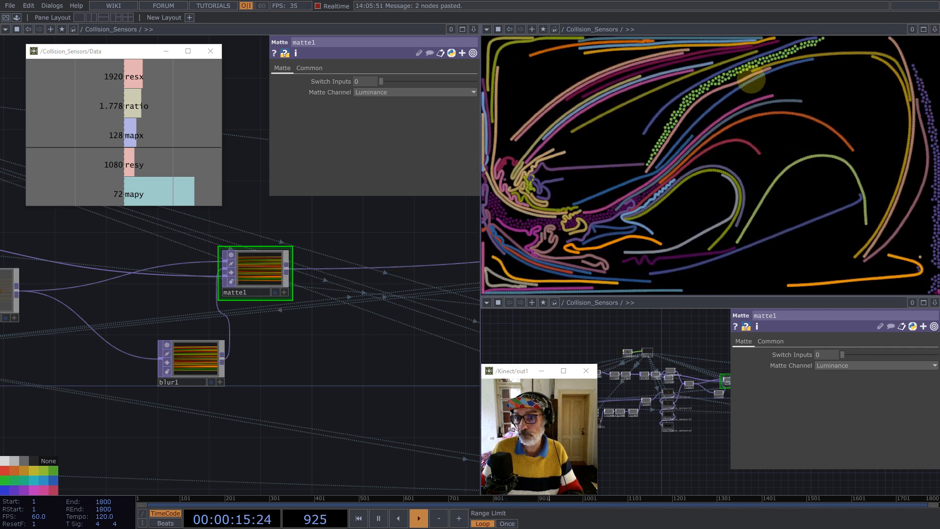
- Shift matte1 a little farther right of blur1 and inspect the downstream geometry and render nodes
drag(321, 240, 333, 246)
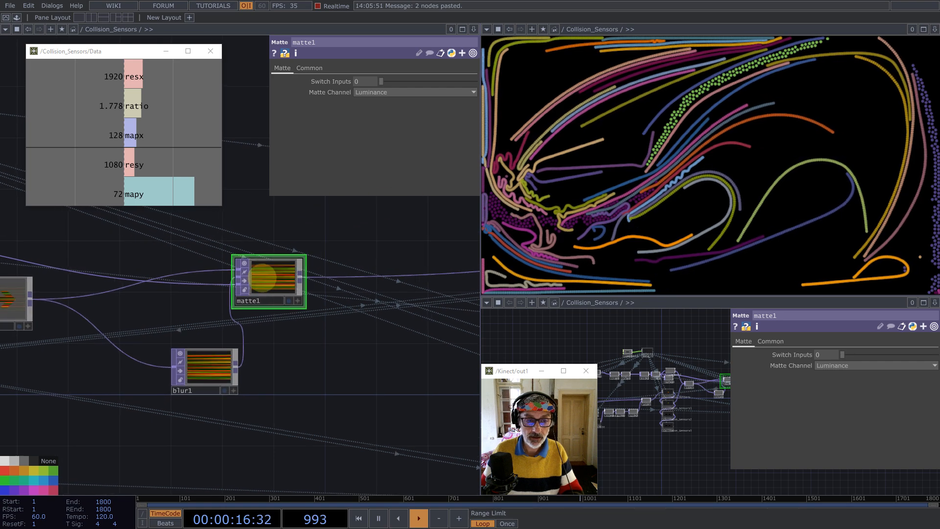
drag(263, 275, 332, 294)
scroll(401, 291, down, 3)
scroll(401, 292, down, 3)
drag(160, 242, 134, 211)
scroll(54, 260, down, 4)
scroll(328, 290, up, 6)
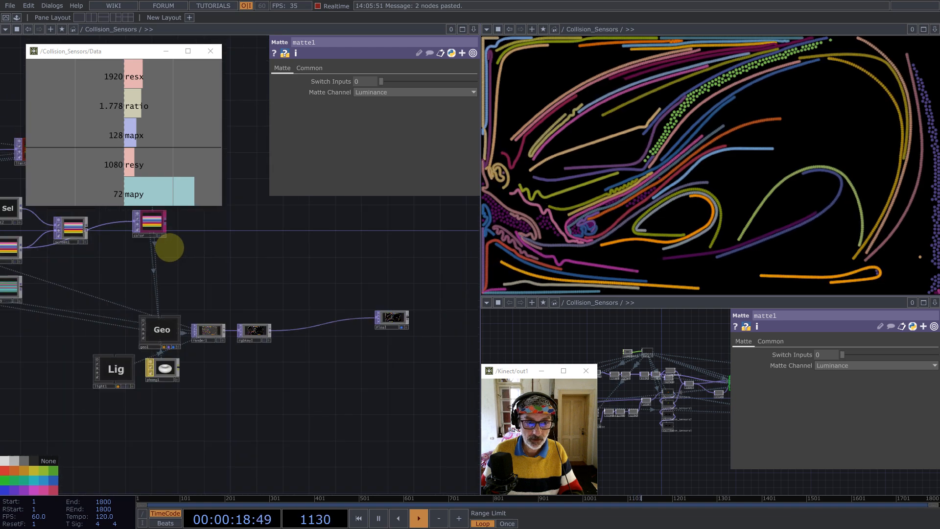
- Set noise2's Offset to 0.716
drag(113, 300, 397, 390)
scroll(404, 394, down, 4)
scroll(176, 304, up, 6)
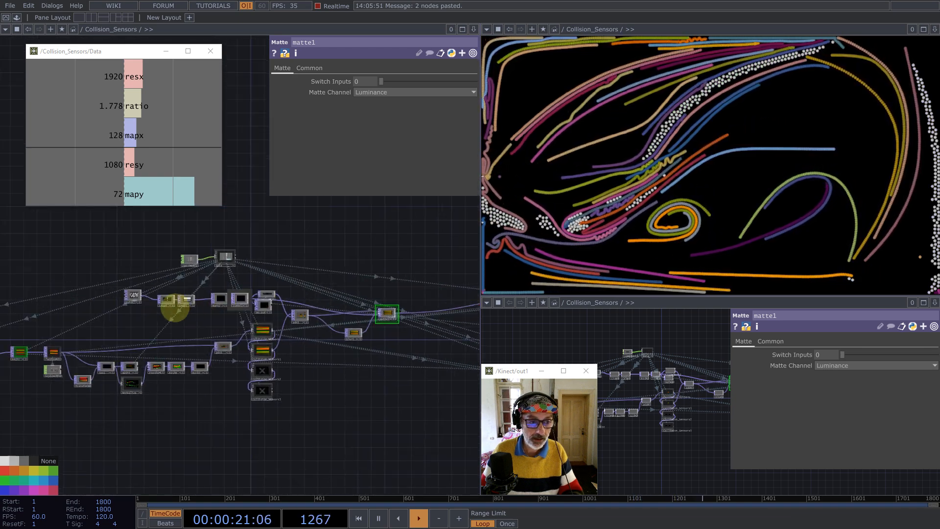
click(46, 278)
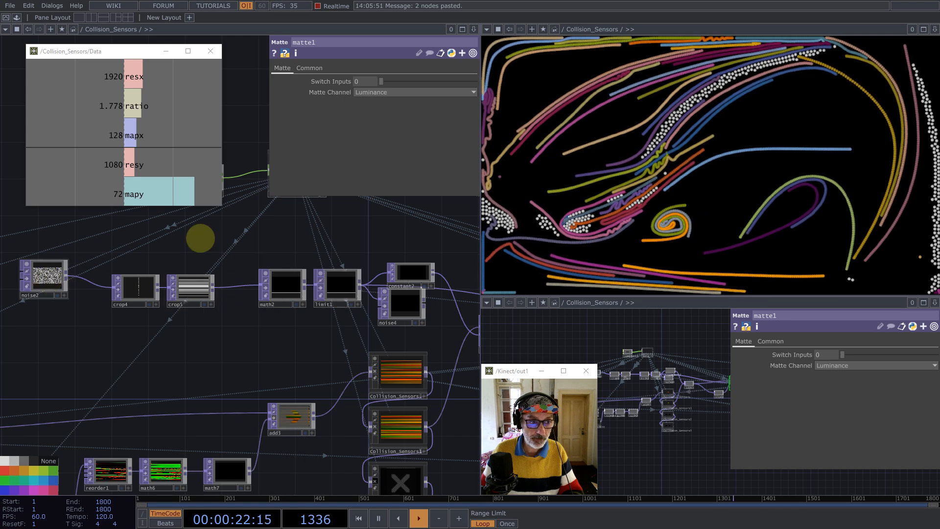
drag(424, 177, 449, 178)
- Try Repeat as blur1's Extend mode and undo the change
drag(428, 237, 95, 250)
scroll(95, 250, down, 5)
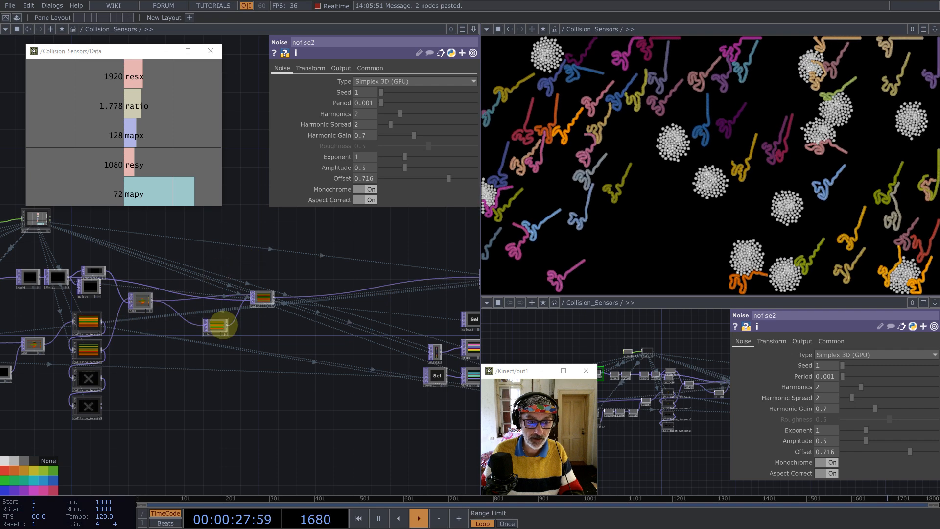
click(217, 325)
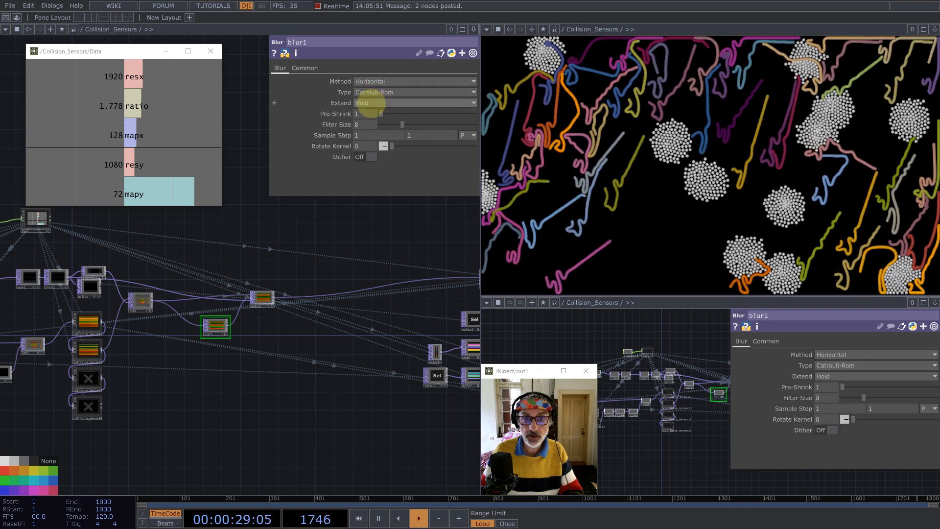
click(369, 104)
click(367, 122)
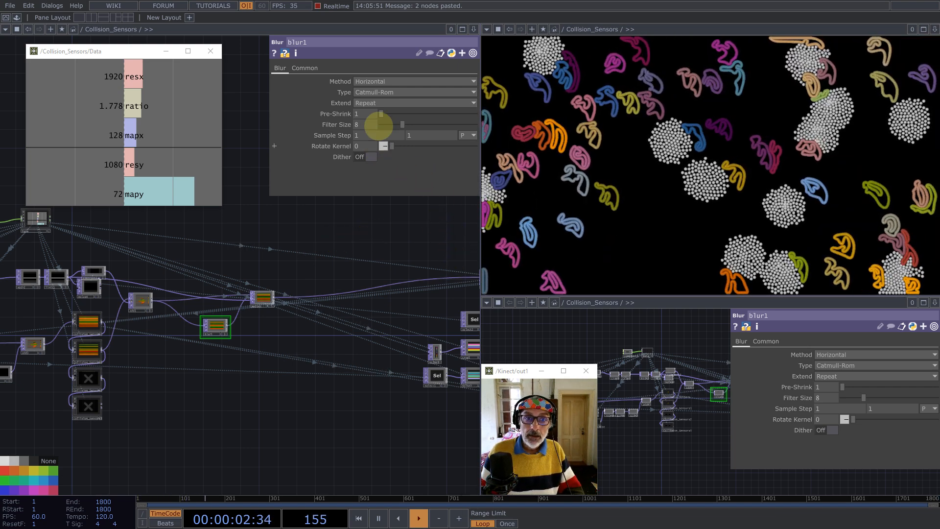
key(ctrl+z)
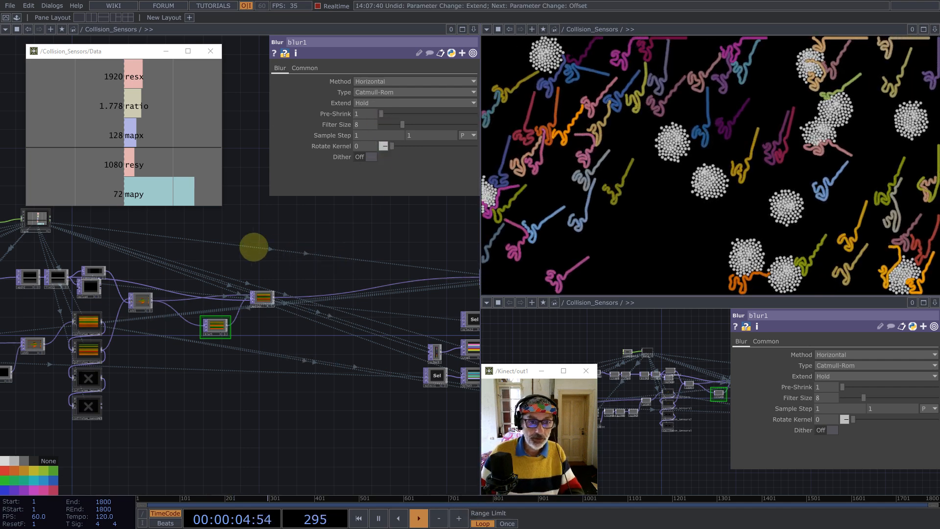
- Animate noise2 by setting its Z Translate to the expression absTime.frame/1024
drag(254, 246, 449, 262)
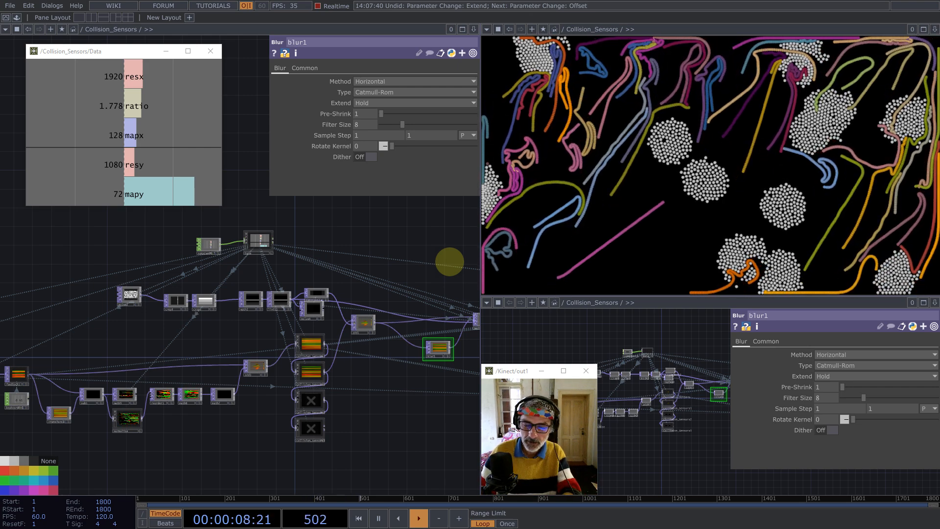
click(129, 295)
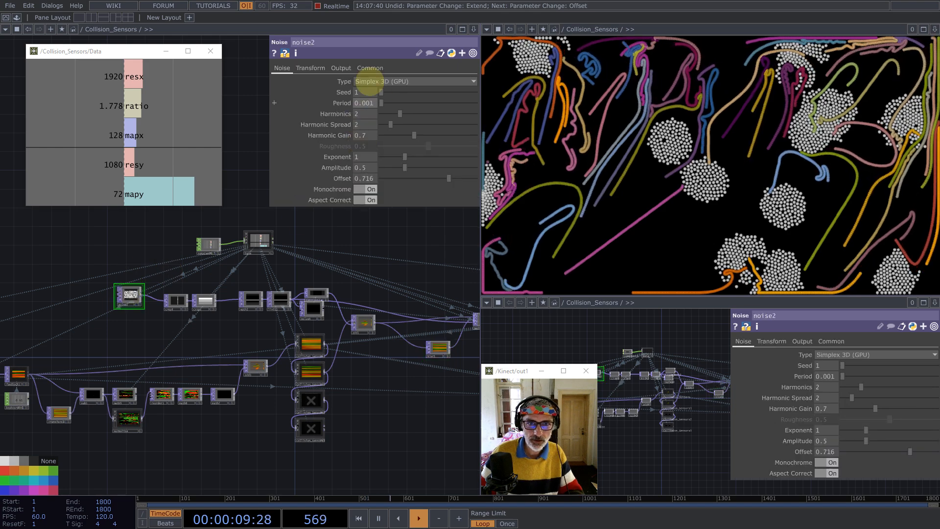
click(310, 68)
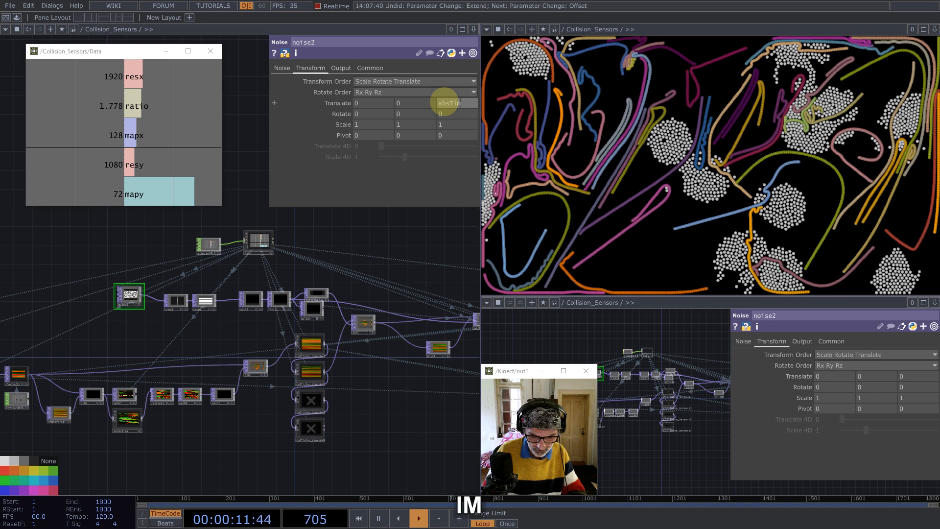
click(445, 102)
text(absTime.frame/102)
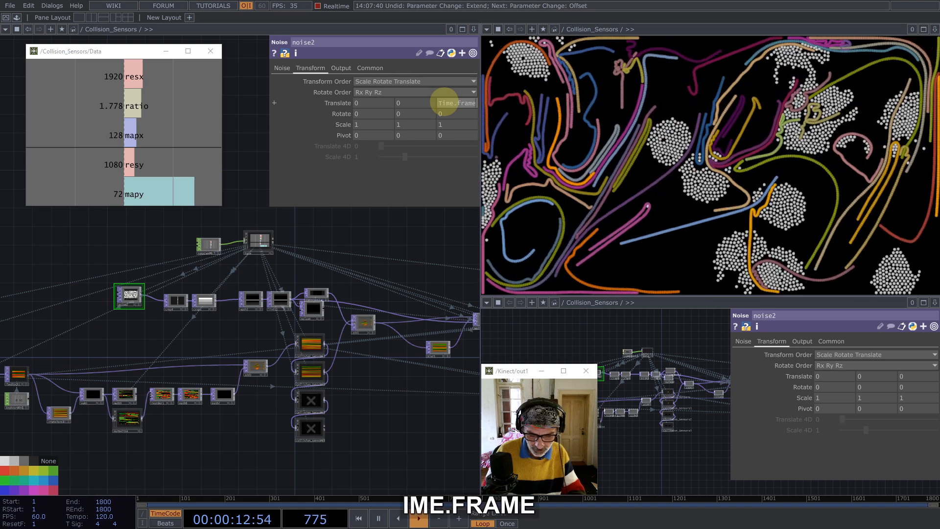
key(Return)
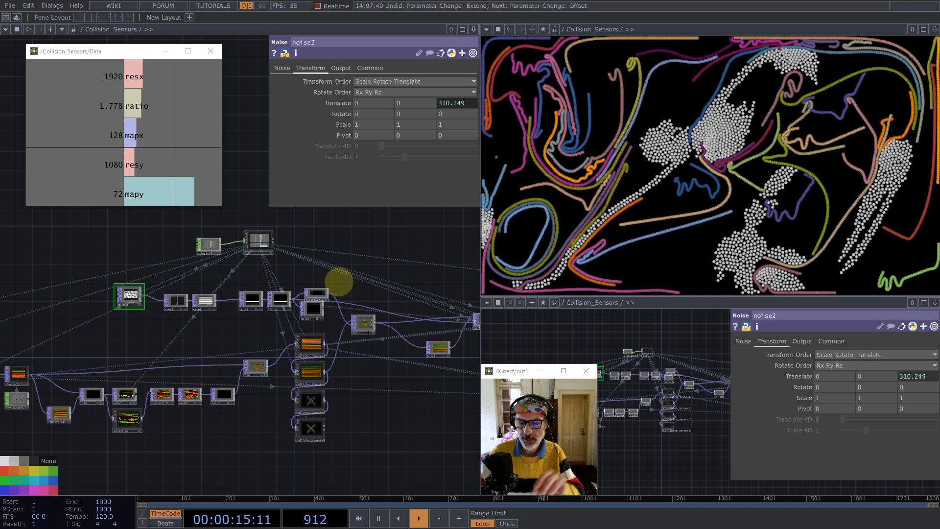
- Move the geometry, light, phong, render, rgbkey1 and final output nodes together down and right, away from the position and color nodes
drag(367, 279, 155, 239)
scroll(224, 286, down, 3)
drag(476, 351, 367, 354)
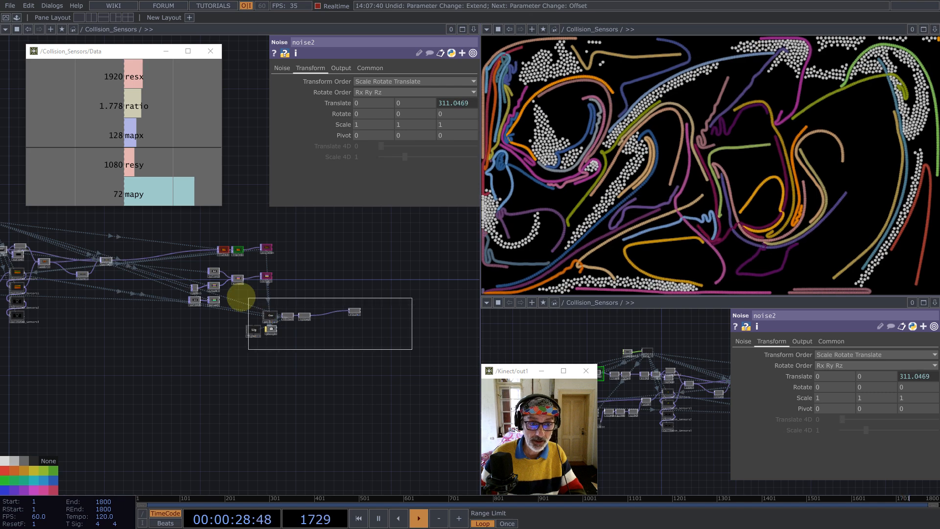
drag(241, 297, 240, 297)
drag(268, 321, 299, 393)
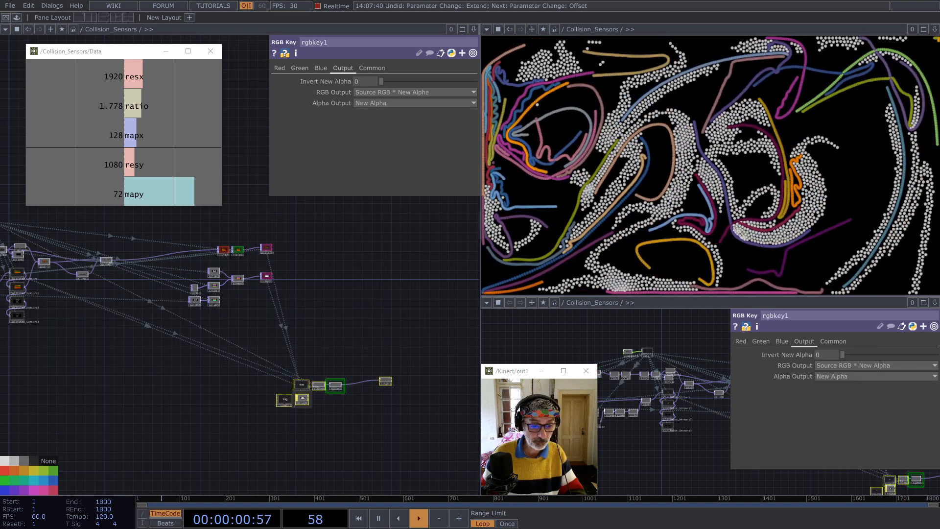
- Switch to the browser and review the TD_Voronoi GitHub repository's file list, README text and sample image
key(alt+Tab)
click(423, 10)
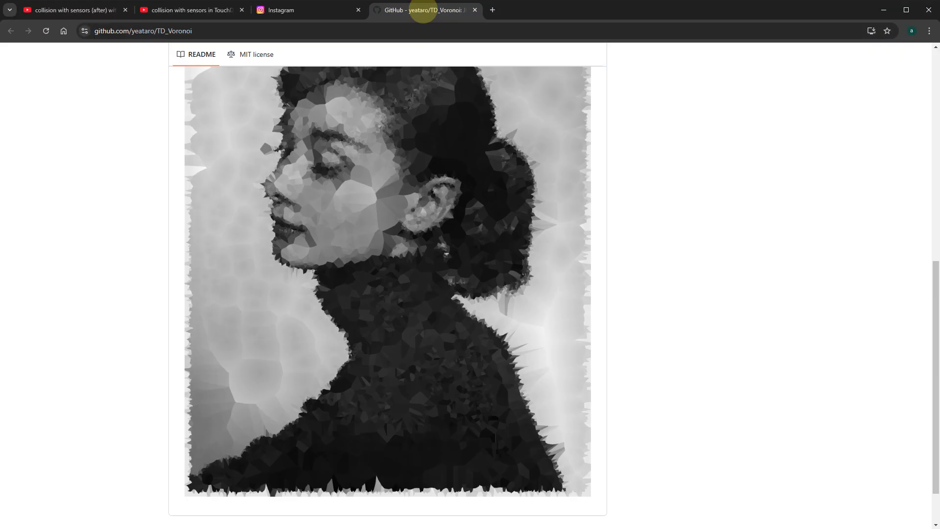
scroll(453, 400, up, 3)
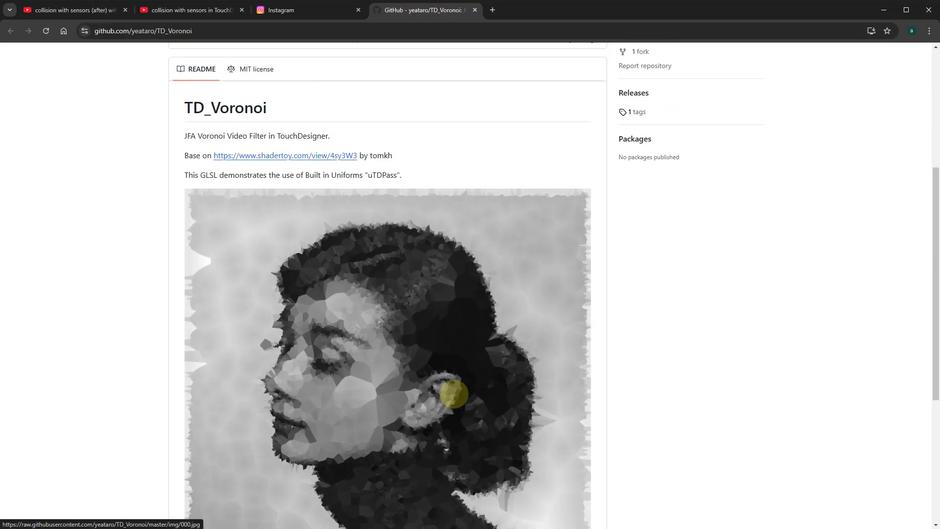
scroll(450, 391, down, 3)
scroll(454, 386, up, 3)
scroll(443, 391, up, 2)
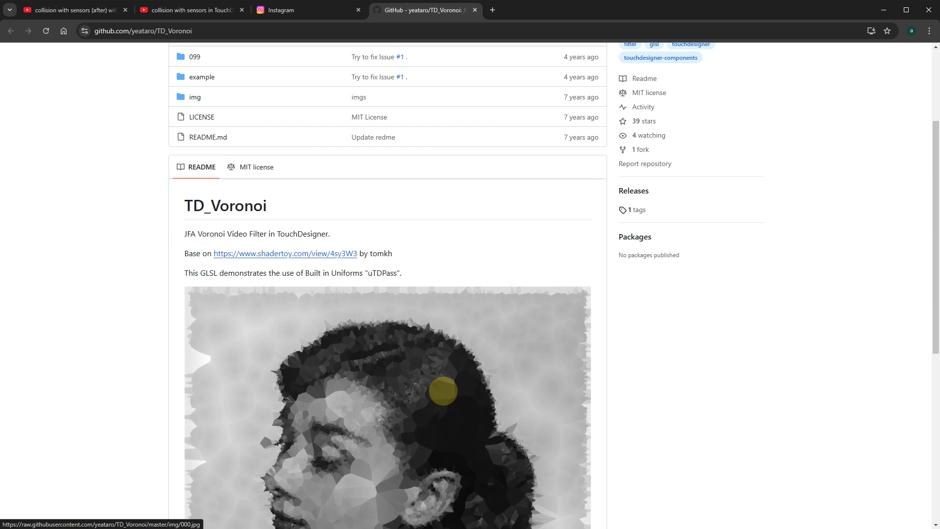
scroll(443, 391, up, 3)
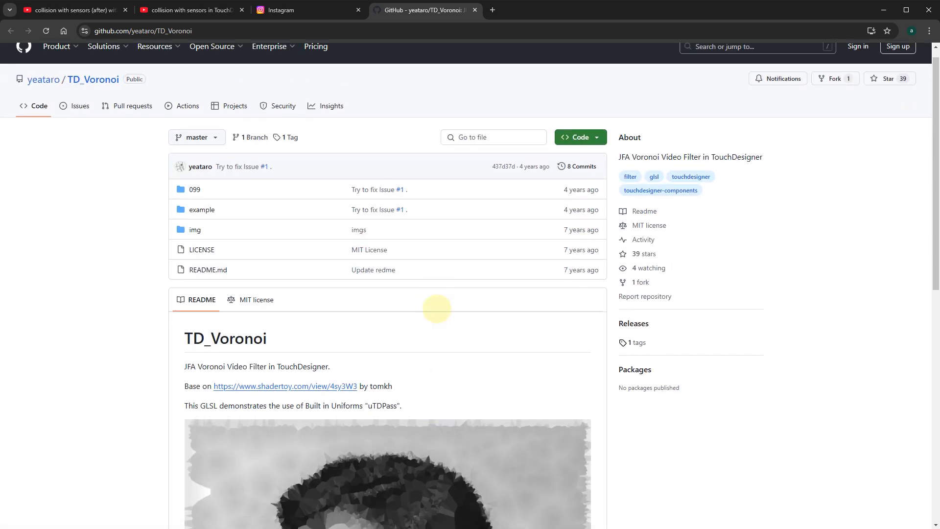
scroll(436, 309, down, 8)
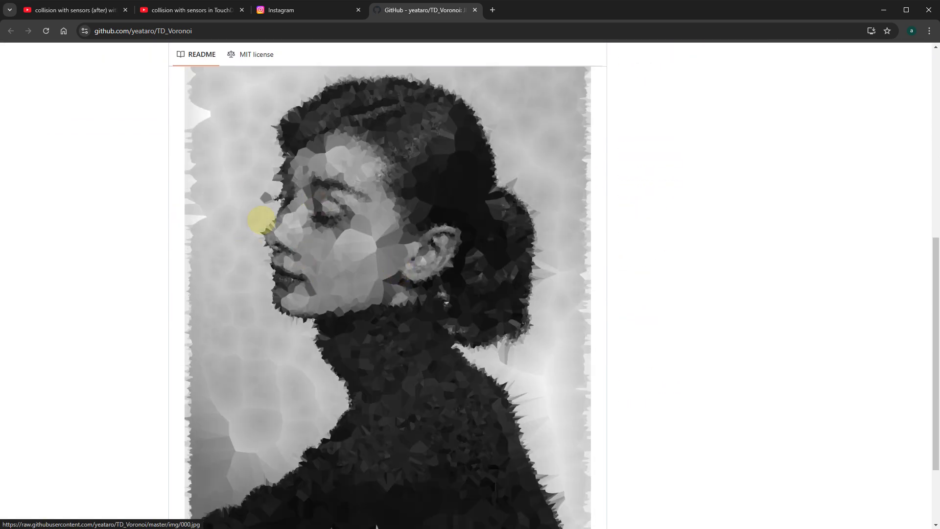
scroll(308, 224, down, 3)
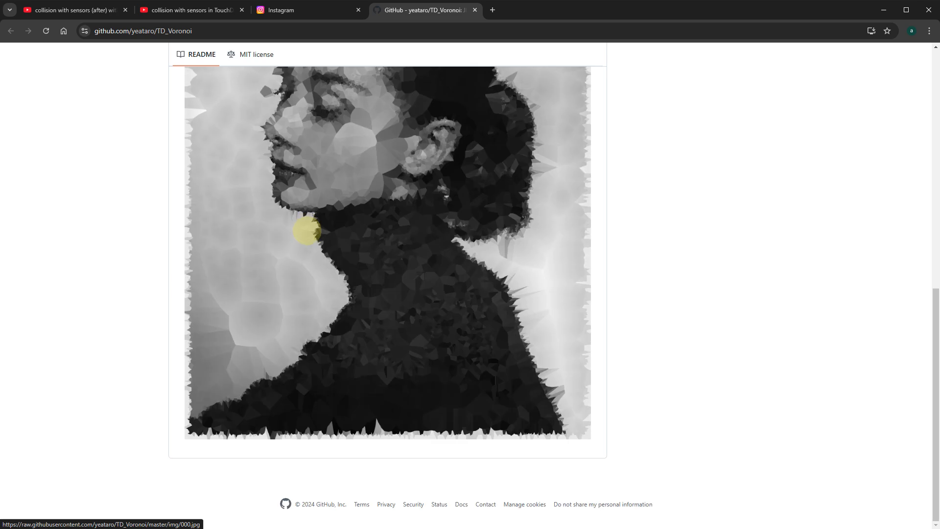
scroll(382, 265, up, 8)
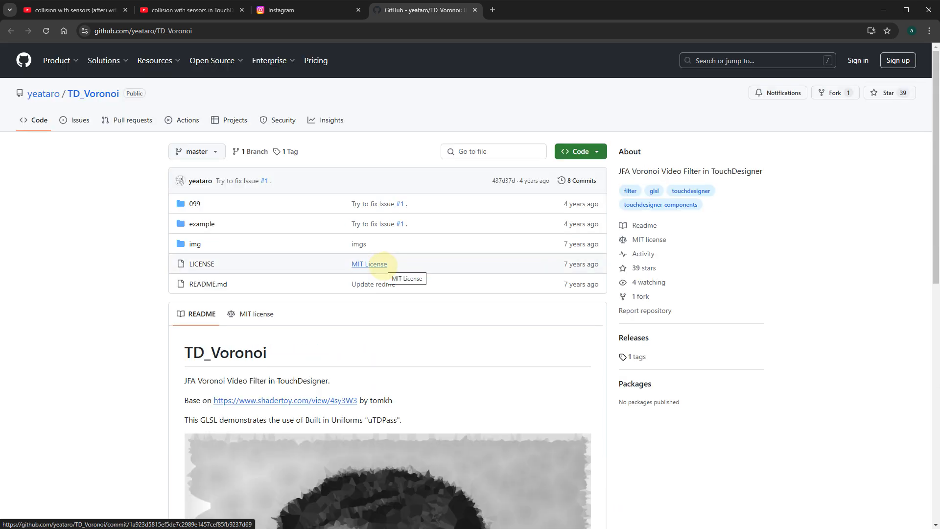
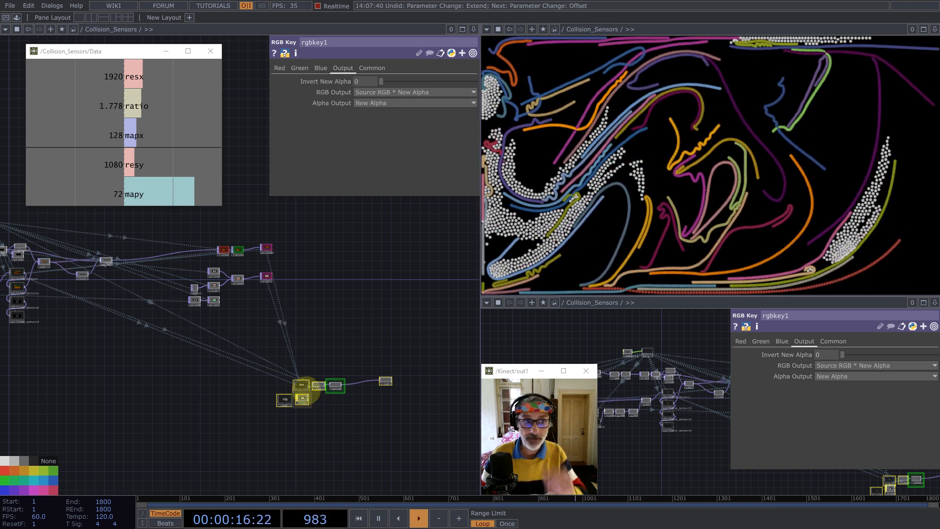
- Add the JFA component from the Palette to the network and place it up and left of the Geo node
click(16, 17)
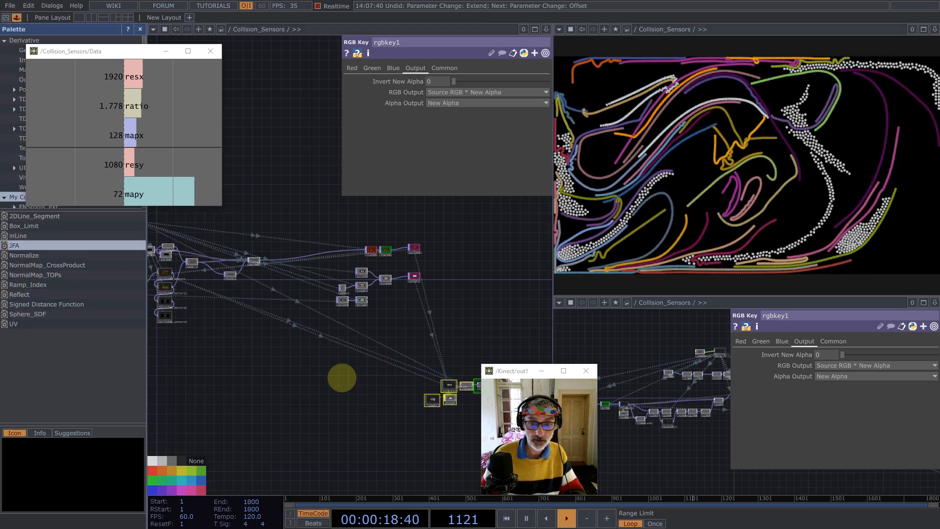
drag(342, 377, 342, 376)
click(140, 29)
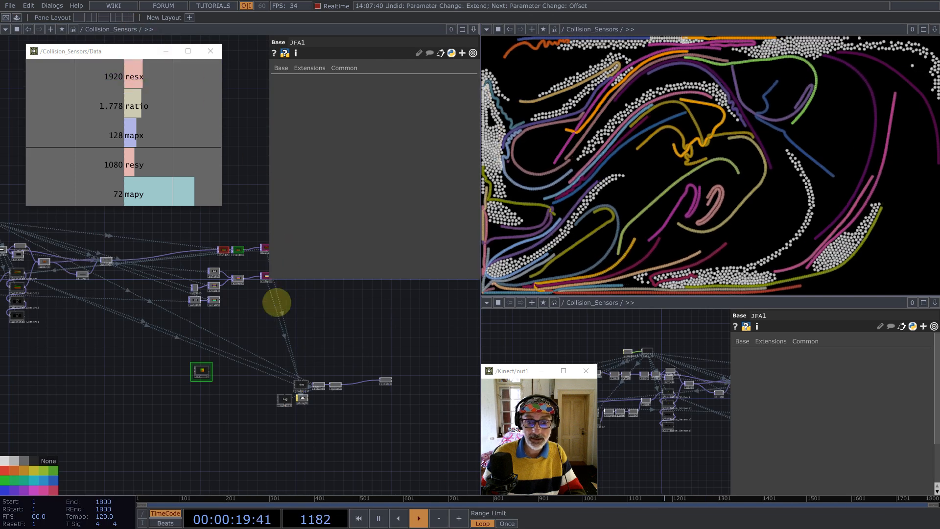
drag(201, 370, 246, 362)
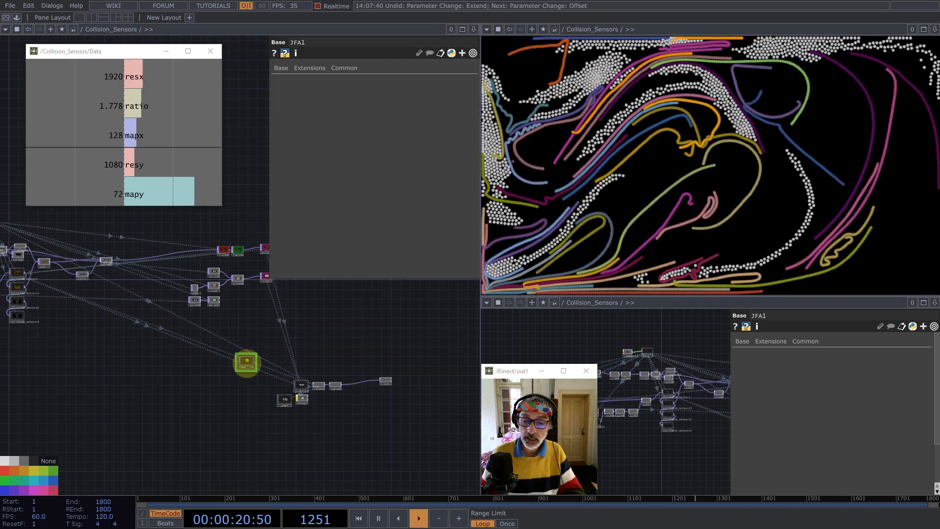
scroll(246, 362, up, 4)
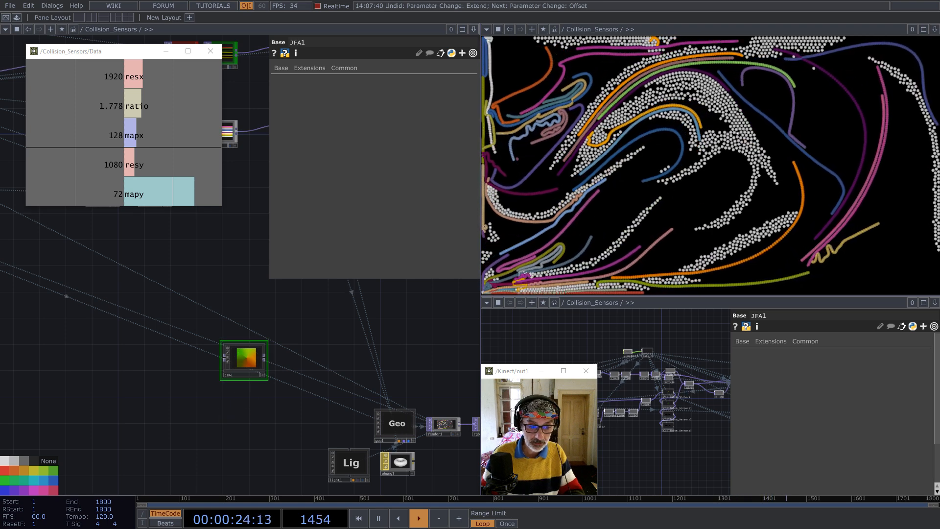
- Switch to the browser, open the "relax sweetheart in TouchDesigner" video and read its full description with the TD_Voronoi link
key(alt+Tab)
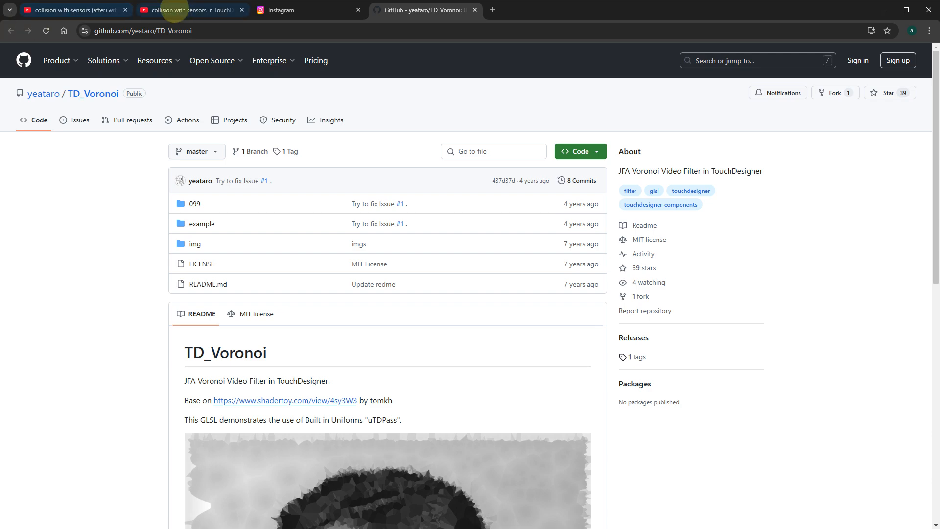
click(73, 10)
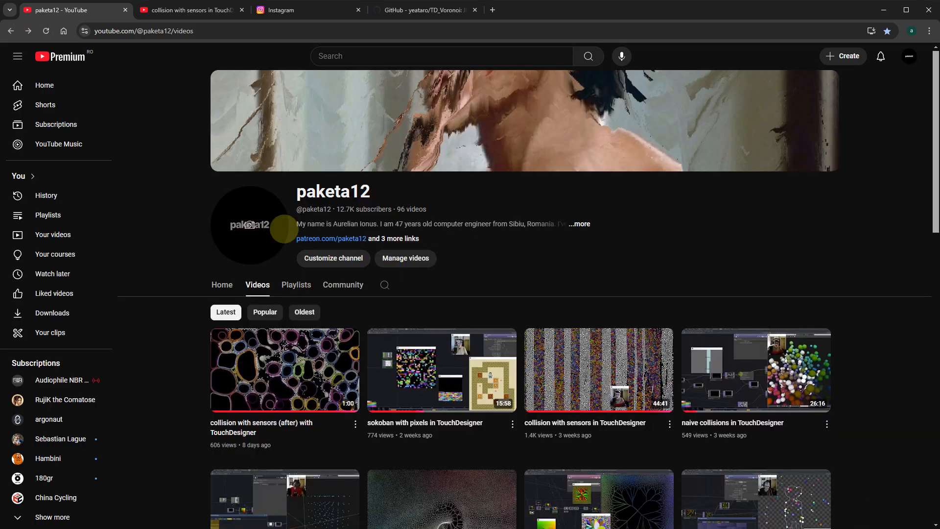
scroll(384, 228, down, 3)
click(573, 355)
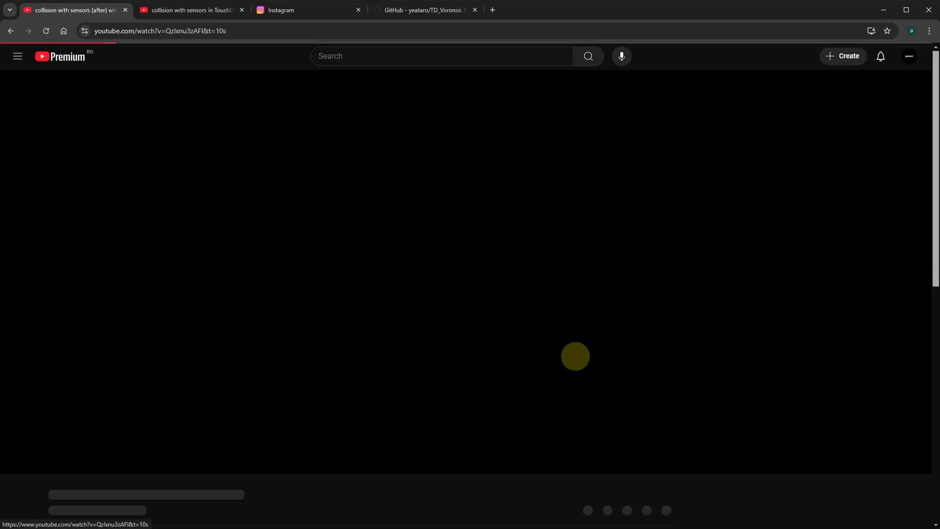
scroll(90, 403, down, 3)
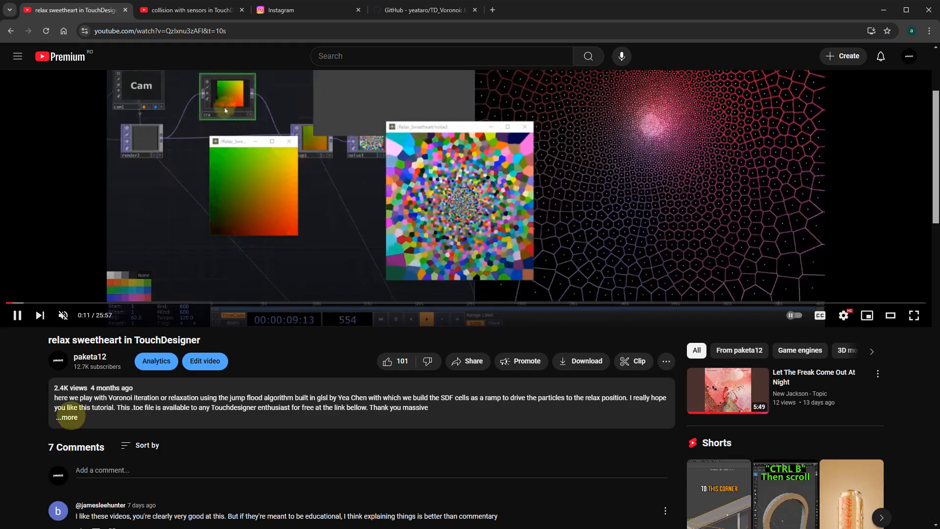
click(91, 405)
scroll(108, 368, down, 2)
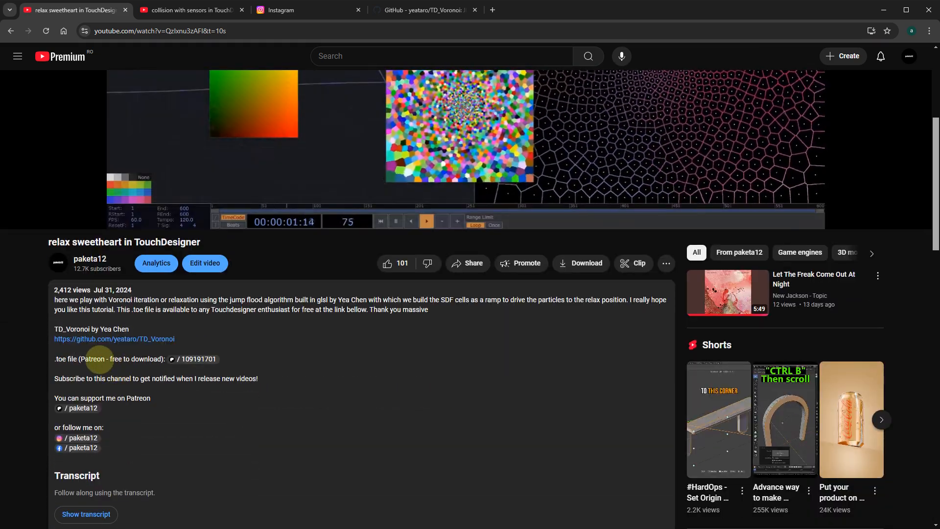
scroll(350, 352, up, 4)
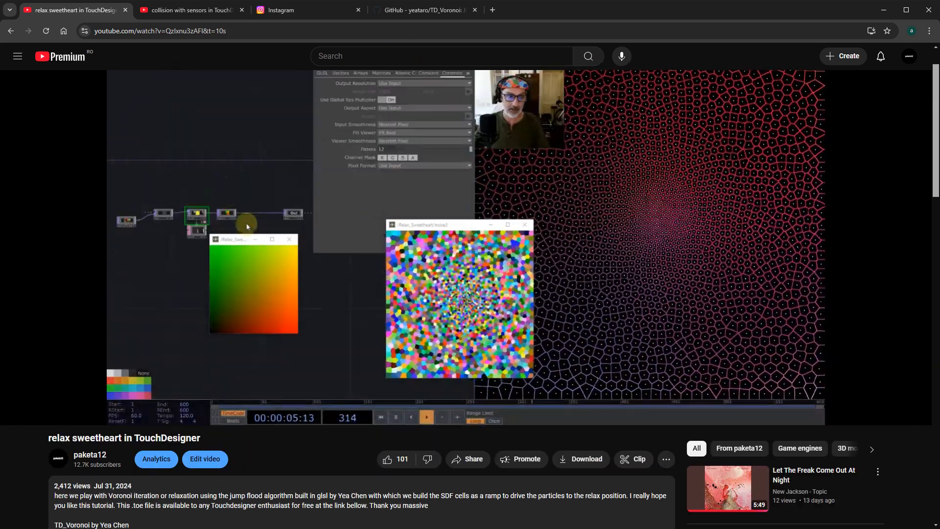
- Switch back to TouchDesigner and move JFA1 below rgbkey1 in the render chain
key(alt+Tab)
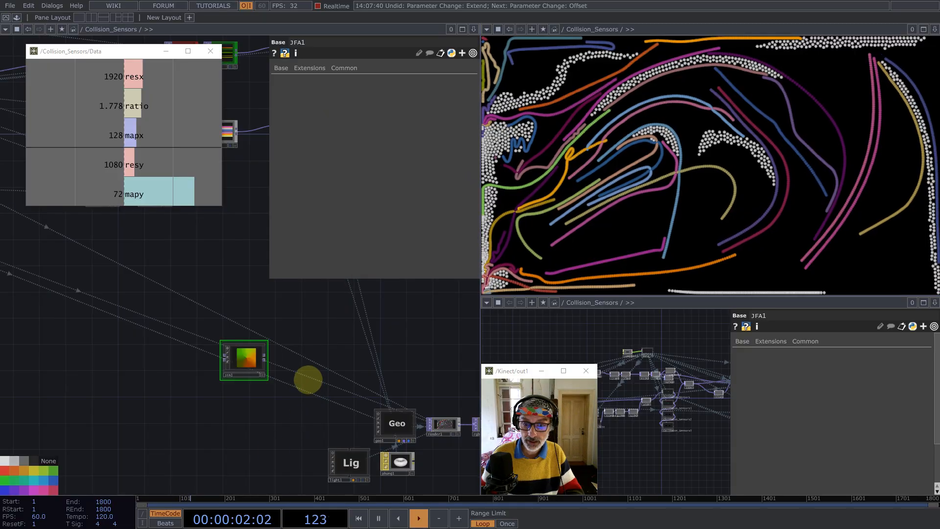
drag(283, 361, 391, 456)
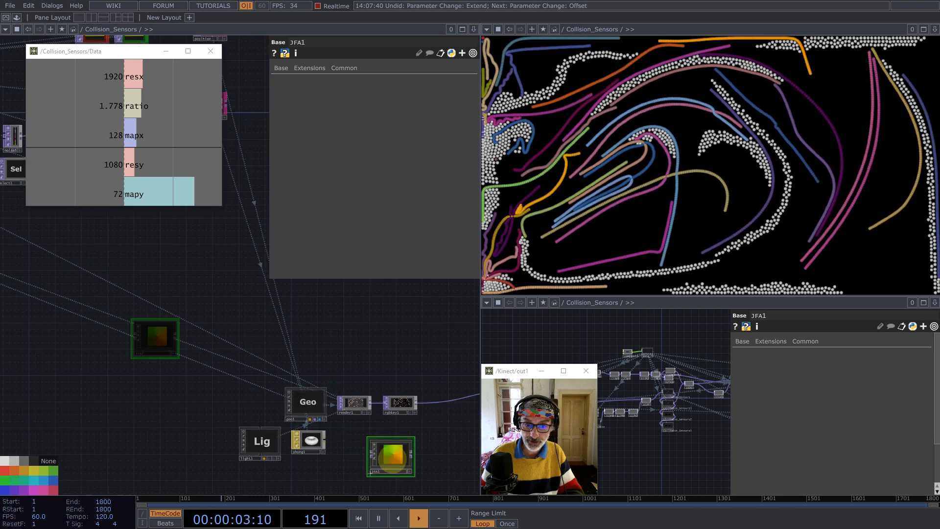
- Open the internal network of the geo1 component that feeds render1
drag(375, 365, 247, 300)
scroll(218, 338, up, 3)
scroll(218, 338, up, 3)
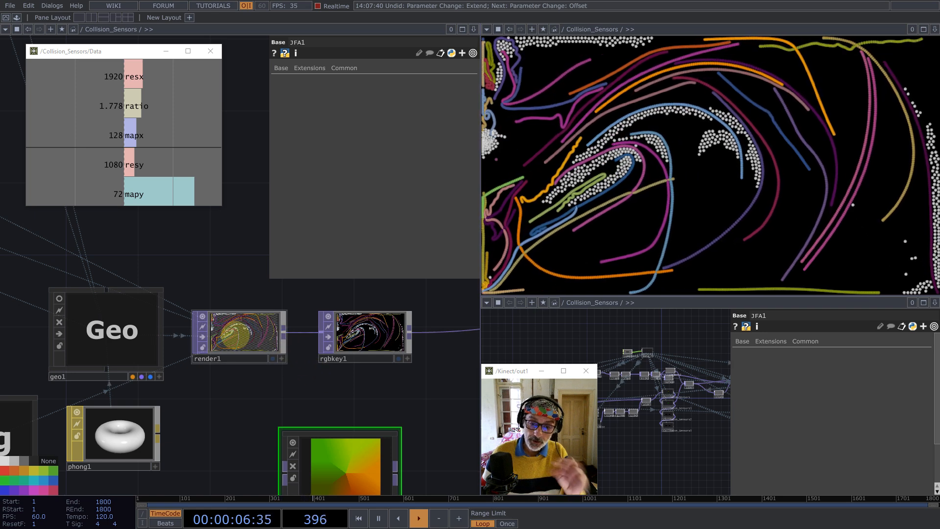
double_click(133, 328)
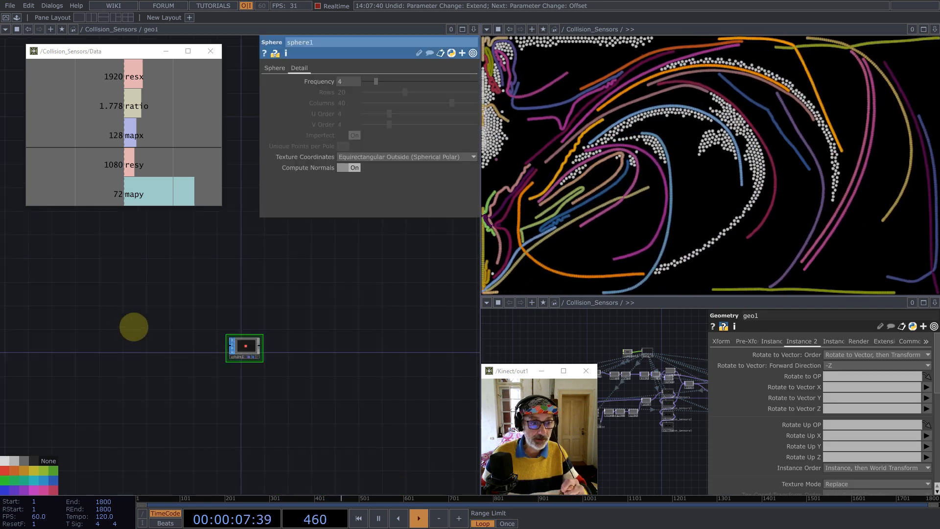
key(Tab)
text(add)
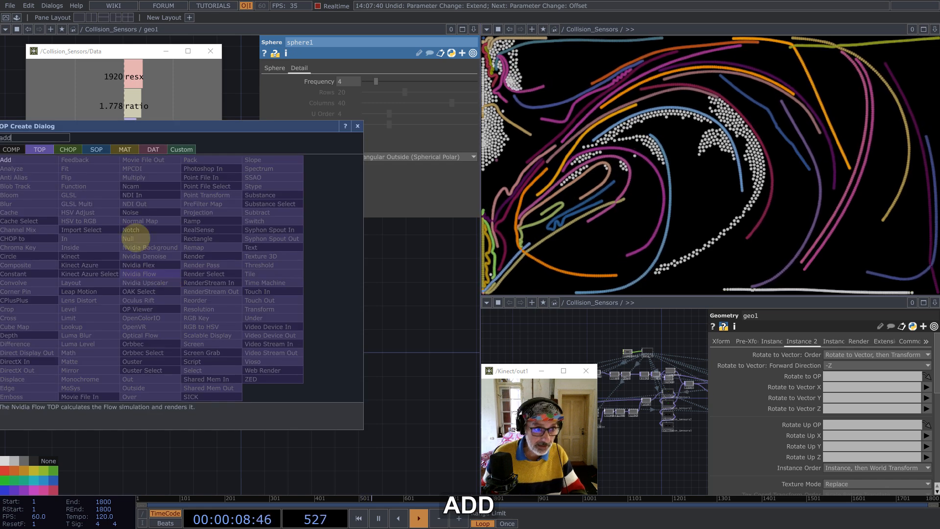
click(9, 159)
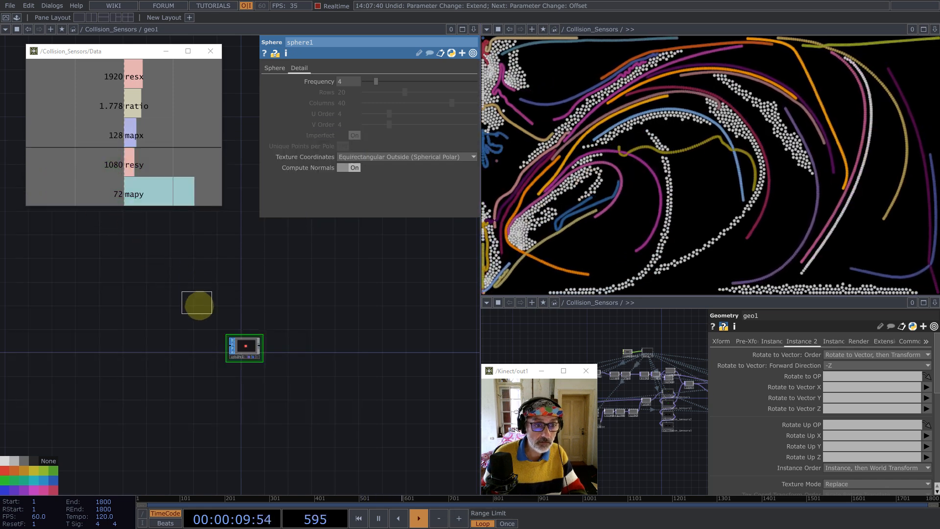
click(198, 299)
key(BackSpace)
- Place an Add SOP above sphere1 inside geo1 and turn on its Add Points option
key(Tab)
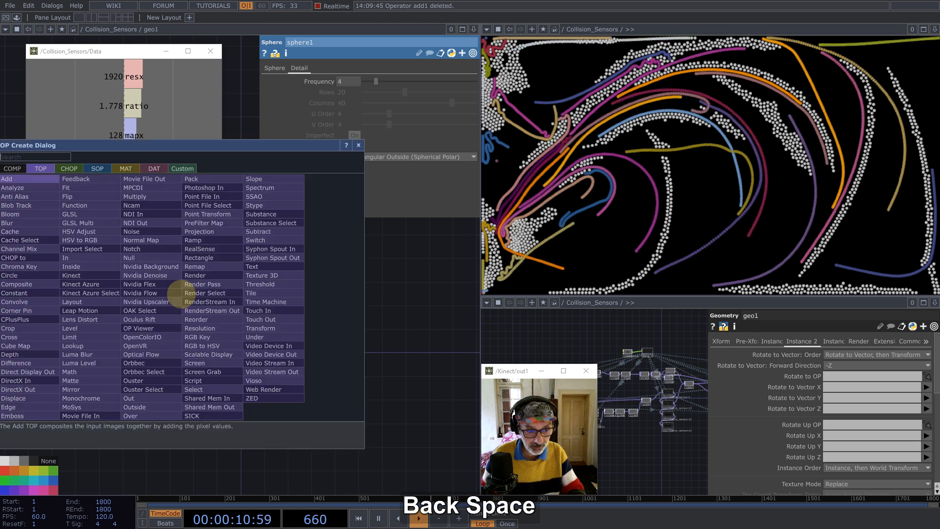
text(ad)
click(94, 168)
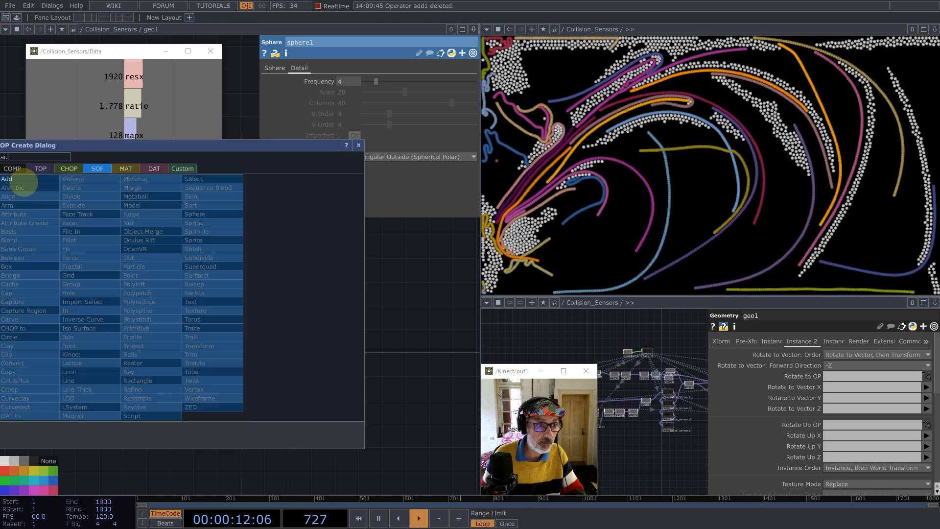
click(21, 180)
click(214, 296)
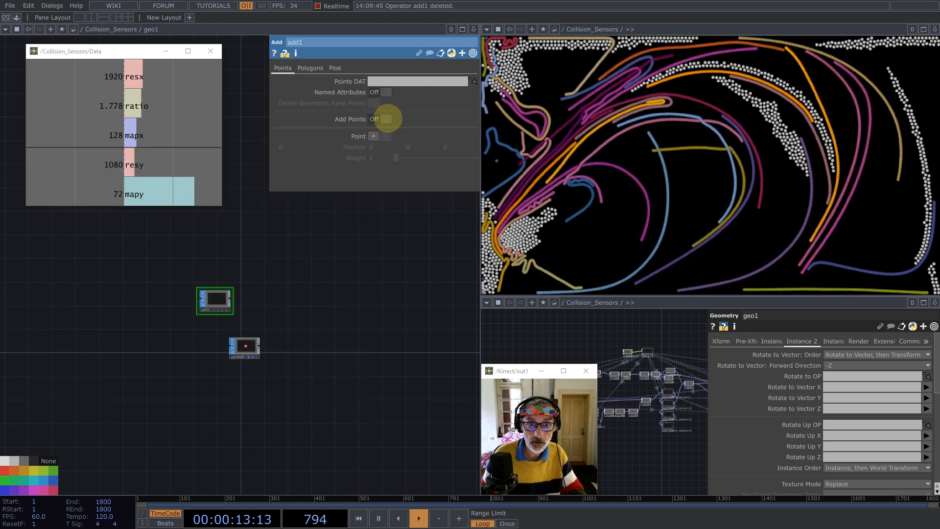
click(386, 119)
- Append a Convert SOP to add1, converting to Particles Per Point with the particle type Render as Point Sprites
middle_click(230, 298)
text(co)
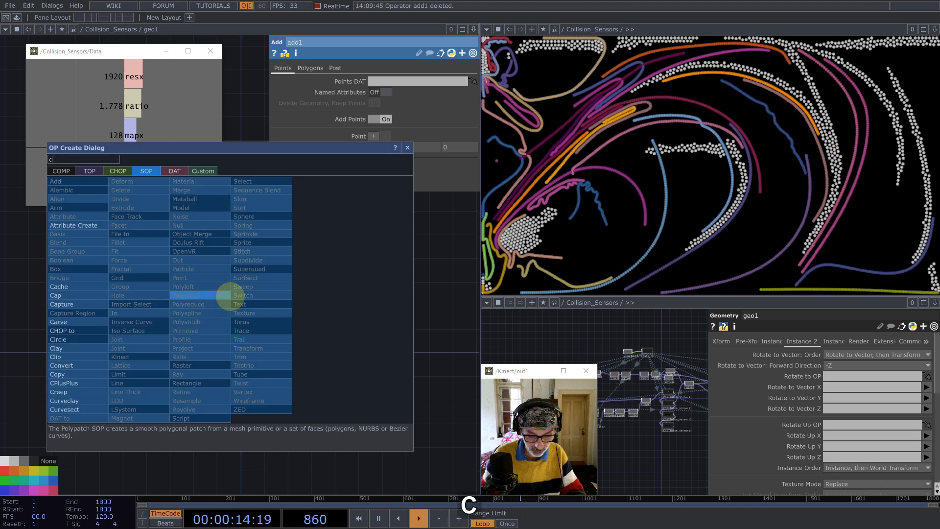
click(63, 366)
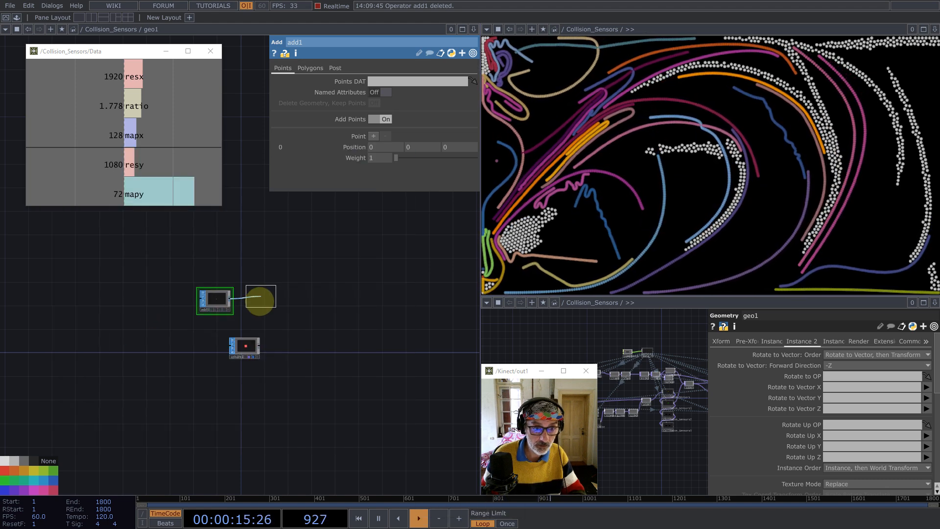
click(260, 298)
click(388, 103)
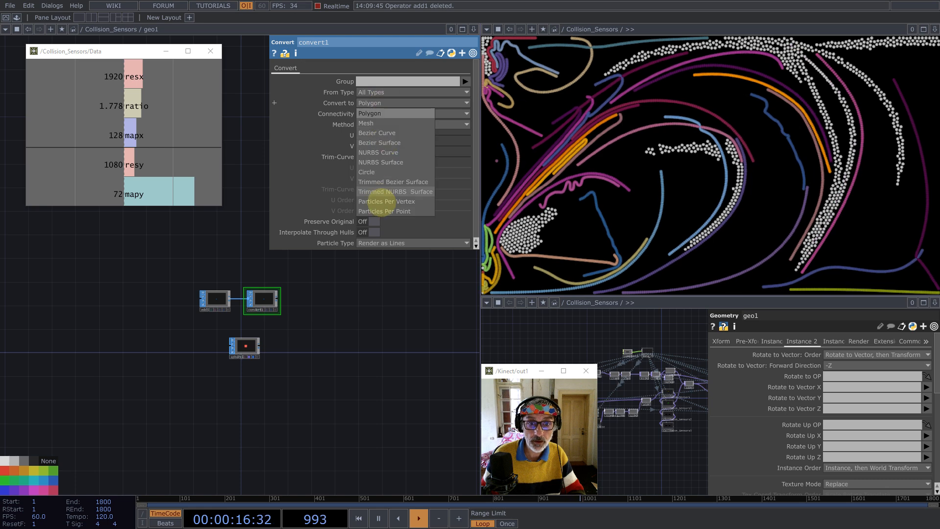
click(384, 211)
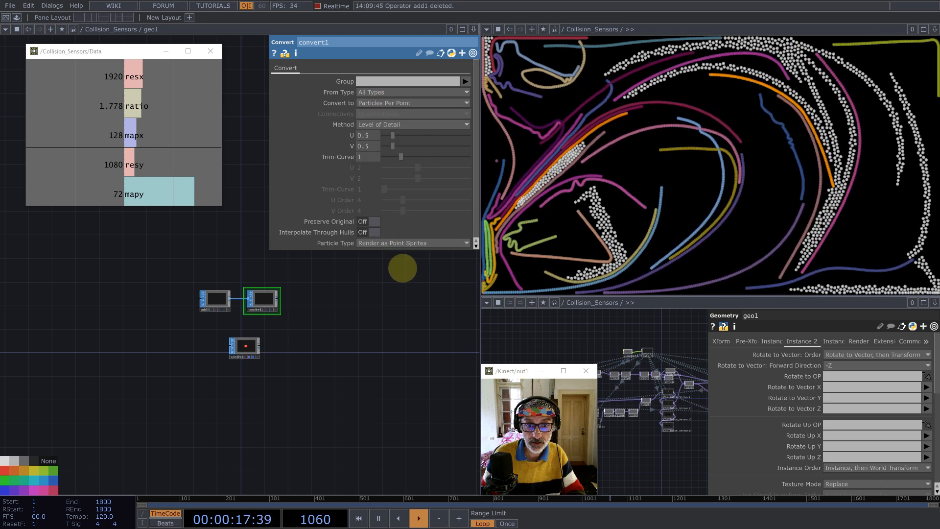
- Transfer the display and render flags from sphere1 to convert1, keeping sphere1 in the network
click(249, 346)
key(BackSpace)
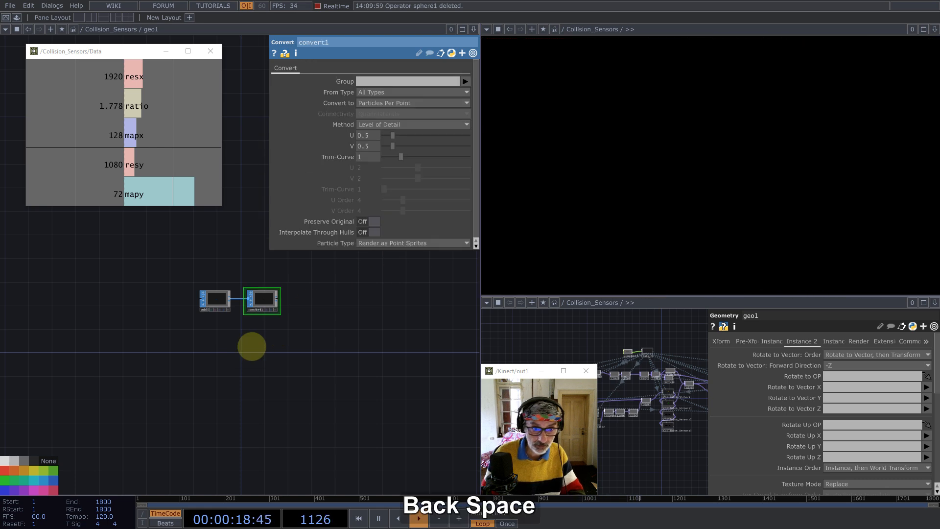
scroll(270, 312, up, 3)
click(264, 311)
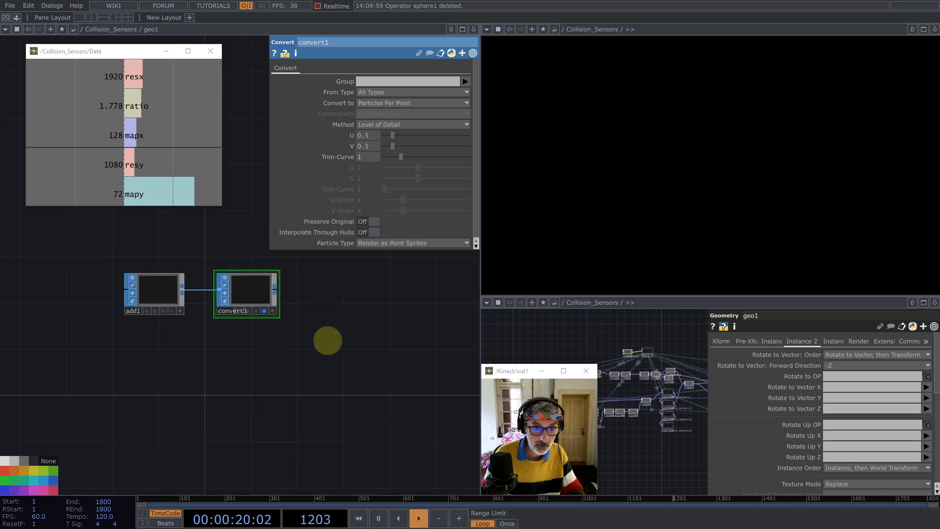
key(ctrl+z)
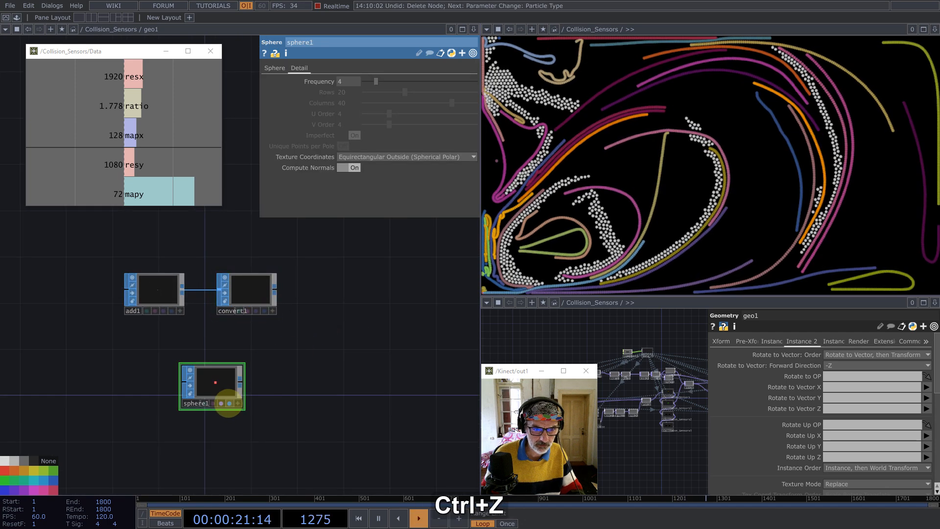
click(221, 403)
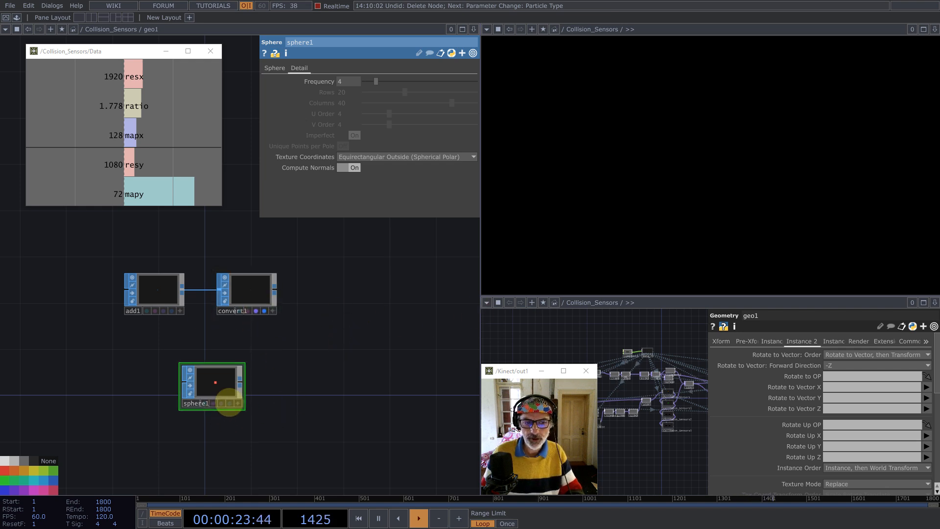
- Return to the Collision_Sensors network and place a Point Sprite MAT below phong1
scroll(237, 314, down, 5)
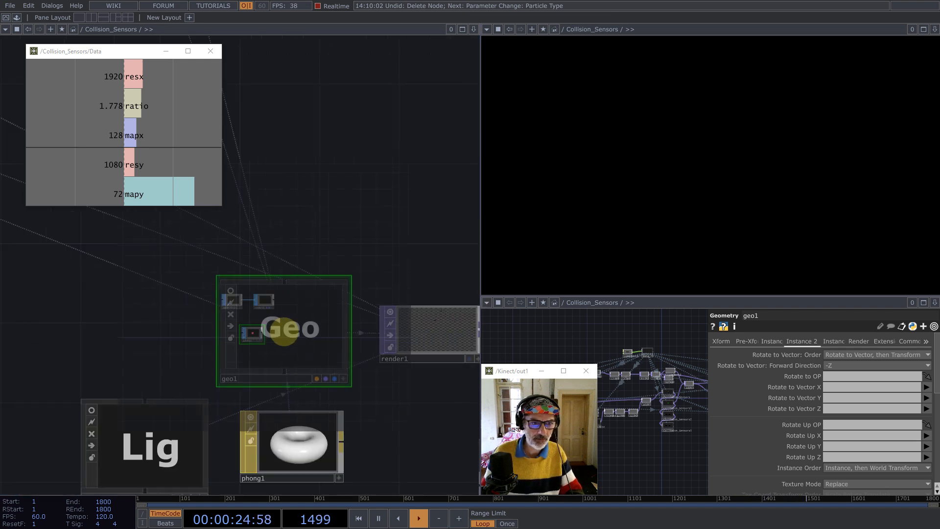
drag(110, 296, 25, 306)
scroll(24, 305, down, 5)
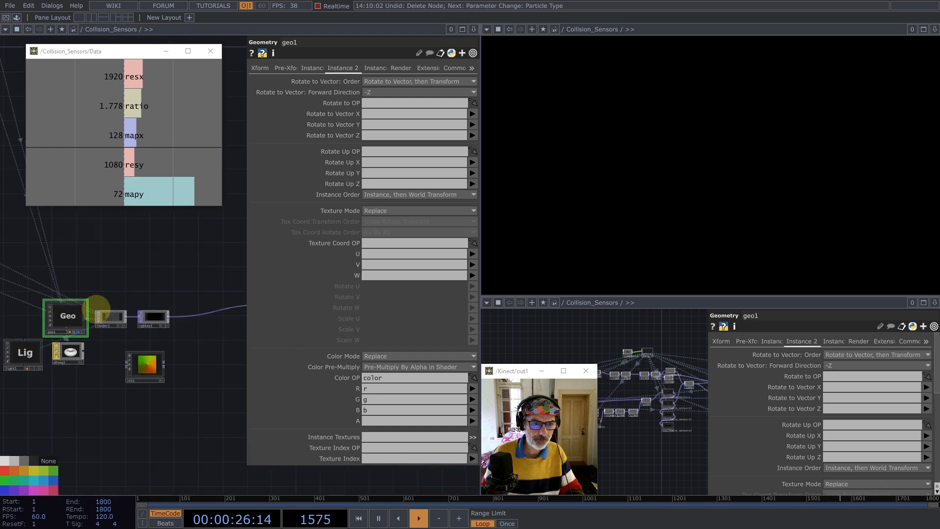
scroll(120, 318, up, 5)
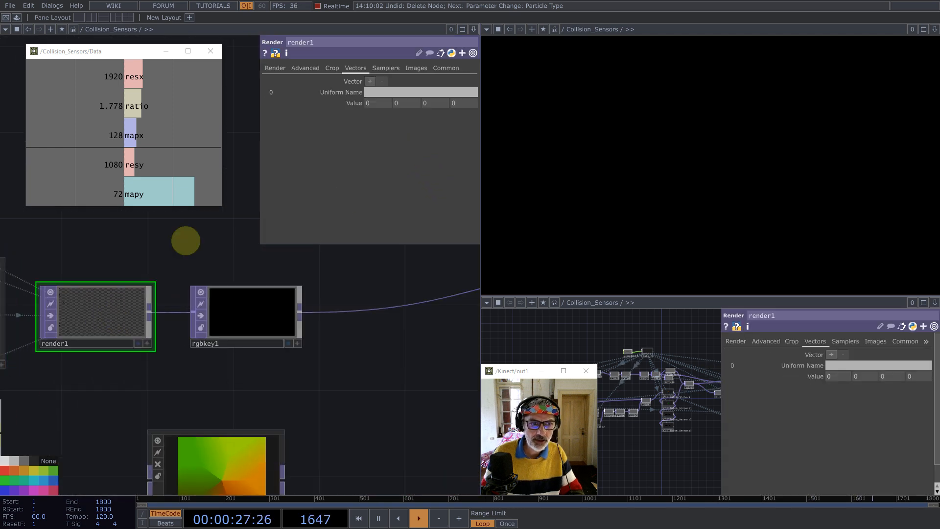
scroll(360, 359, down, 5)
key(Tab)
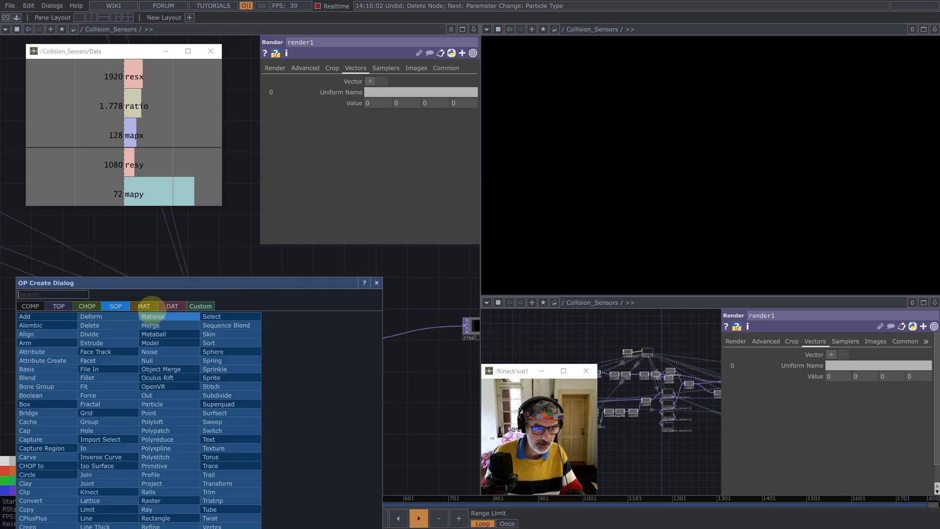
click(145, 306)
click(57, 397)
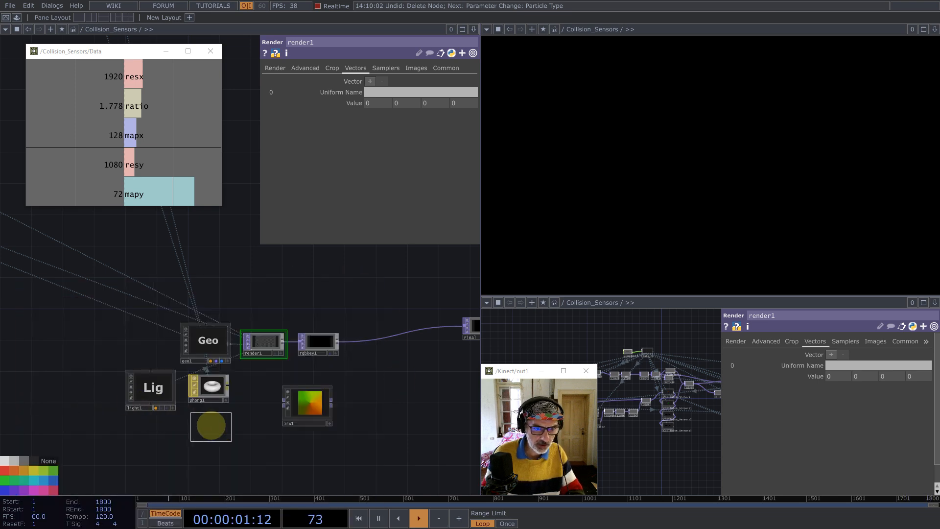
click(209, 426)
- Assign pointsprite1 as geo1's render material and delete the light1 component
click(208, 343)
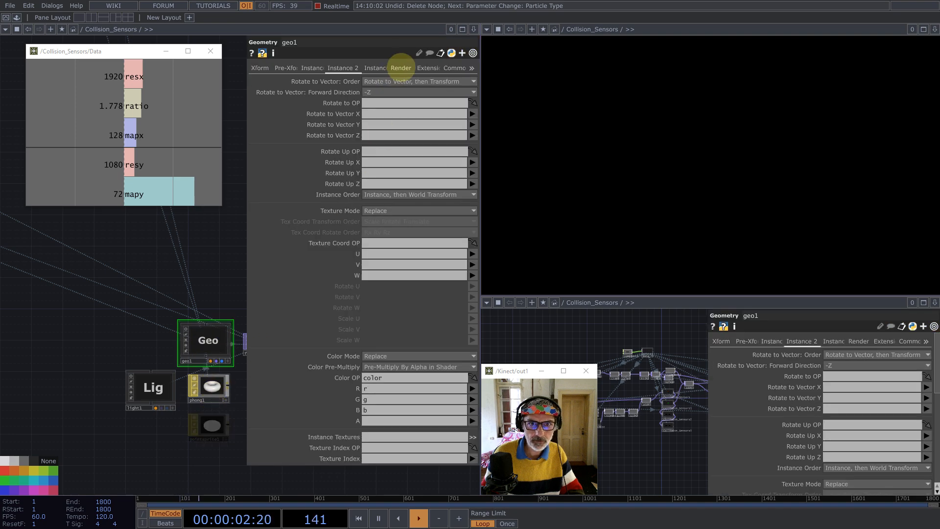
click(400, 68)
drag(396, 81, 395, 82)
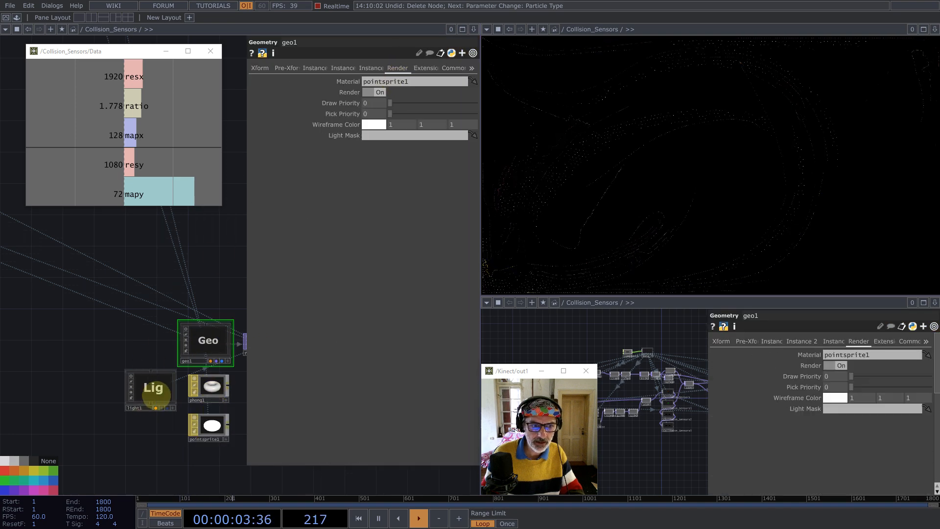
click(155, 394)
key(BackSpace)
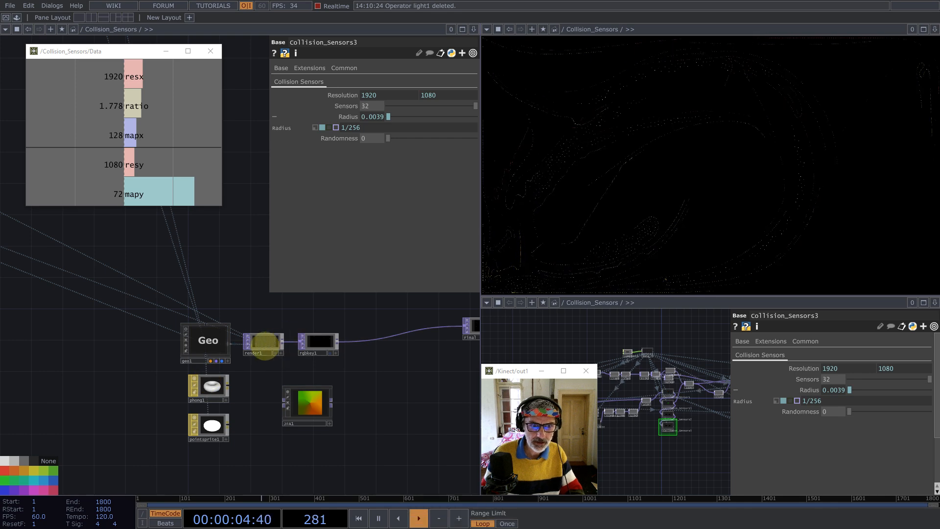
- Set the anti-aliasing of render1 to 1x (Off)
click(267, 340)
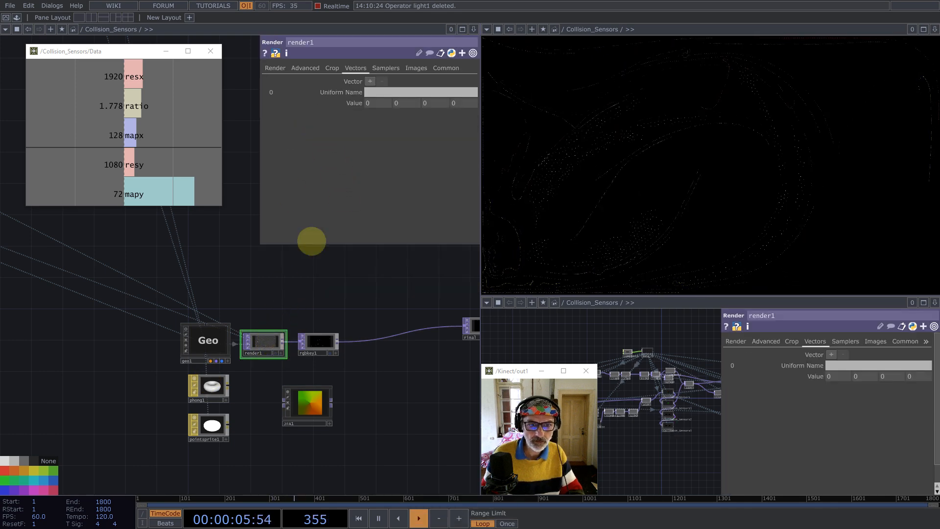
click(445, 68)
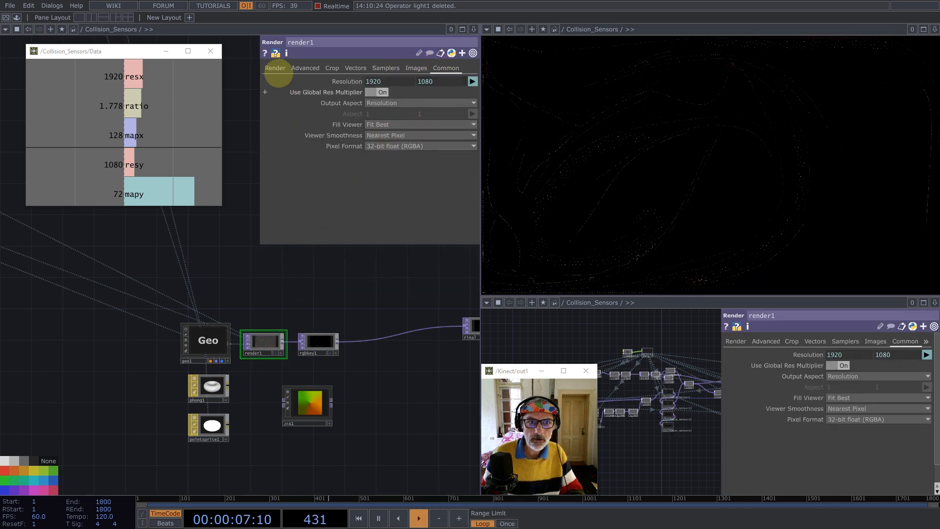
click(275, 67)
click(383, 124)
click(380, 131)
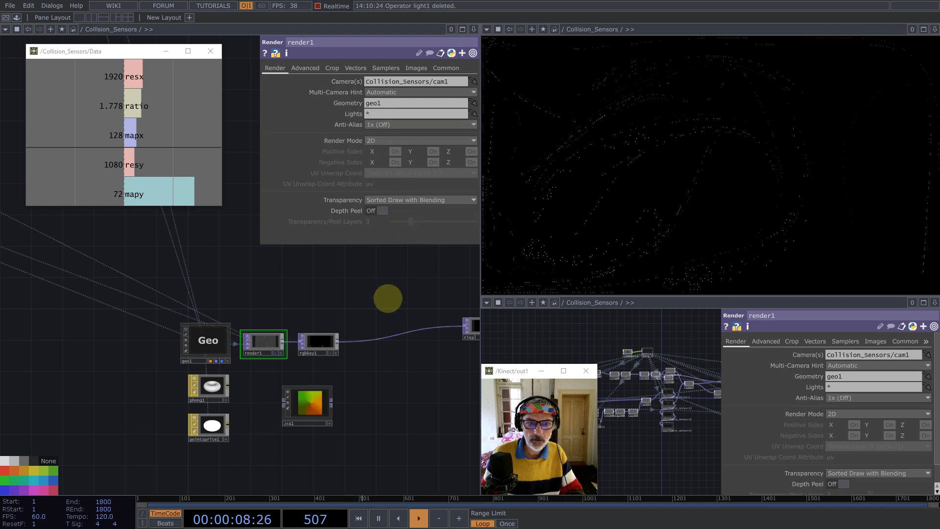
- Move rgbkey1 farther from render1, connect render1's output to JFA1's input and inspect the JFA1 image
drag(389, 295, 235, 261)
drag(218, 319, 314, 338)
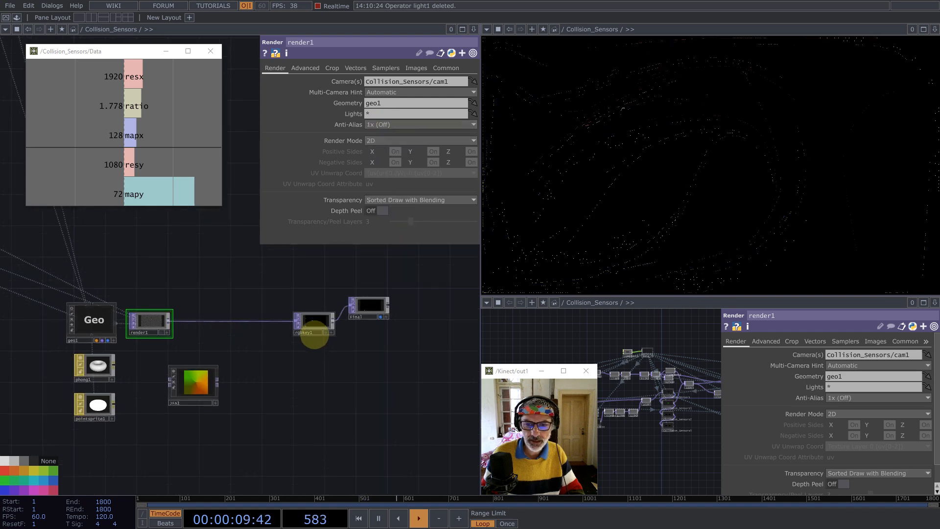
scroll(176, 401, up, 4)
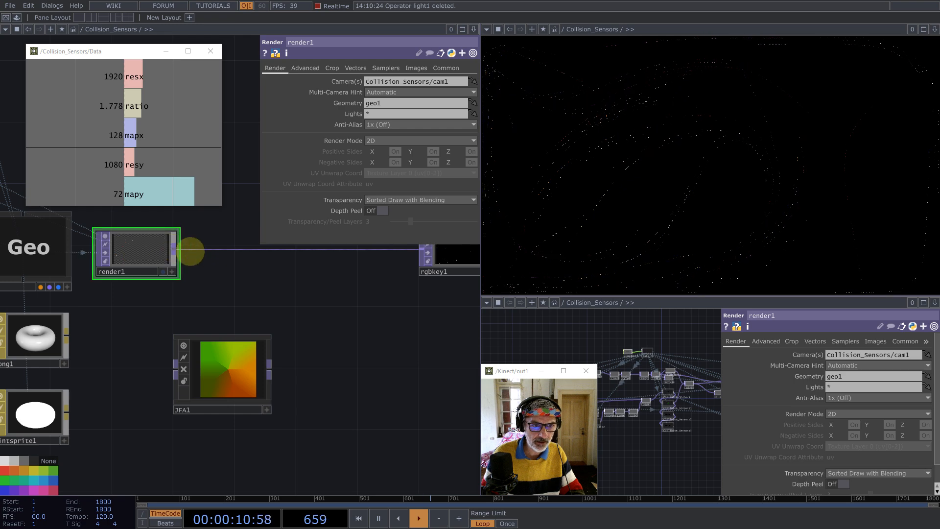
drag(175, 250, 174, 370)
drag(248, 378, 279, 360)
scroll(237, 373, up, 6)
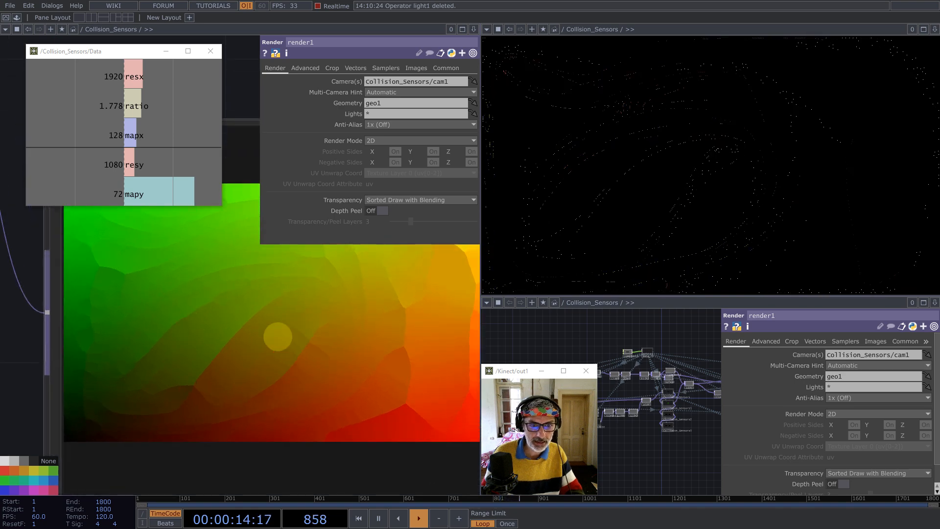
scroll(149, 386, down, 3)
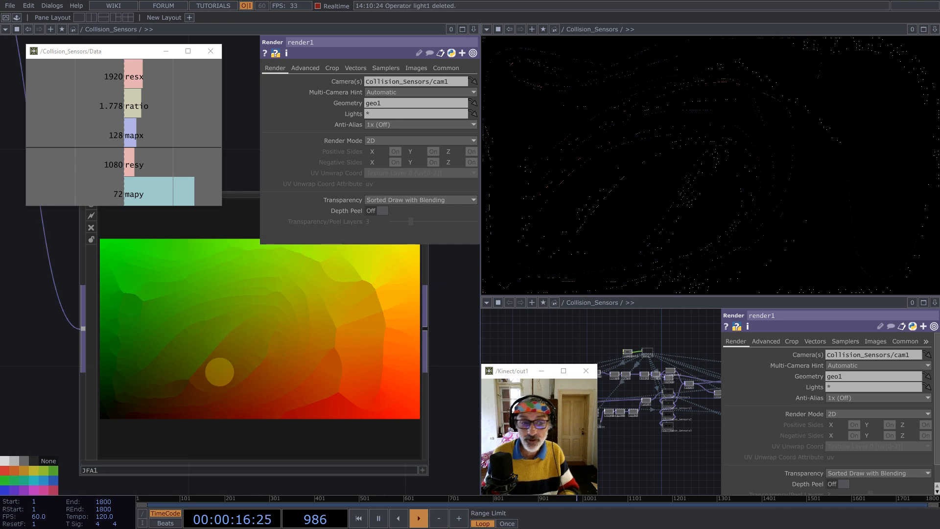
scroll(219, 372, down, 6)
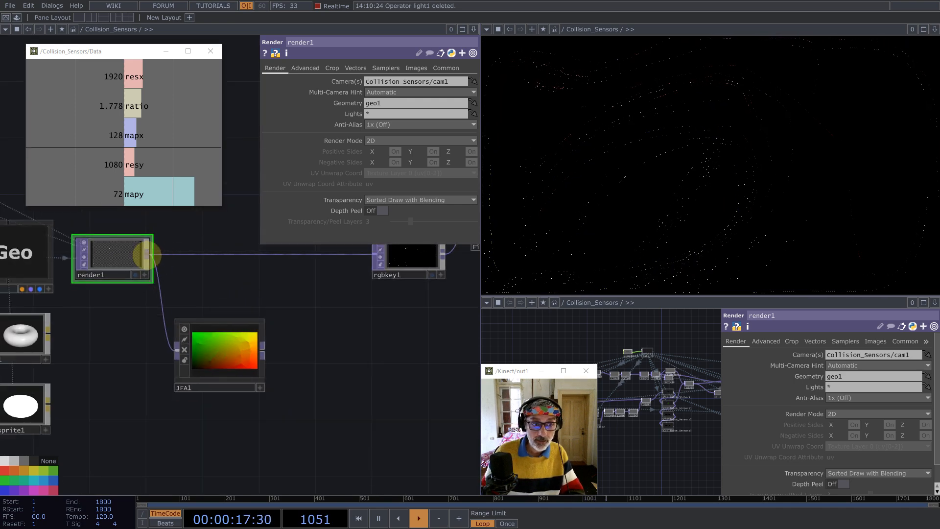
- Add a Remap TOP fed by render1 and JFA1, and connect its output to rgbkey1
right_click(145, 252)
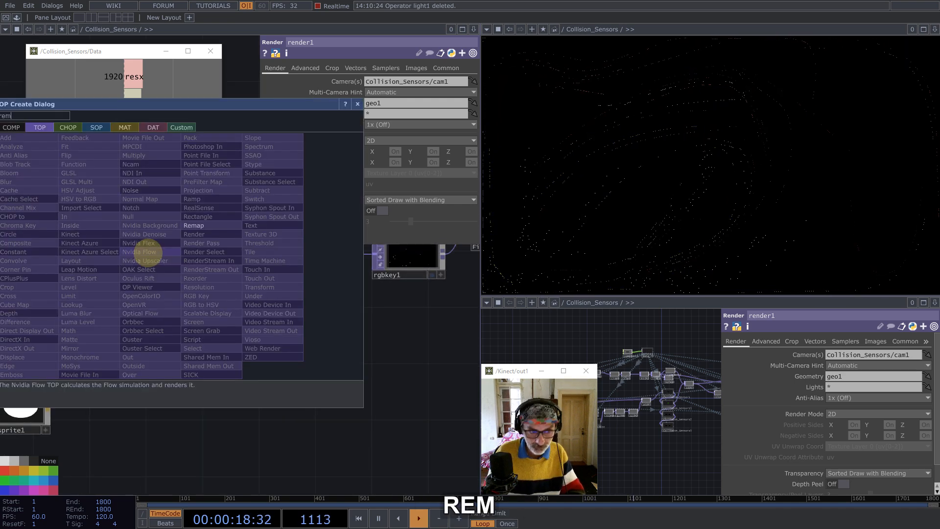
click(194, 225)
click(309, 336)
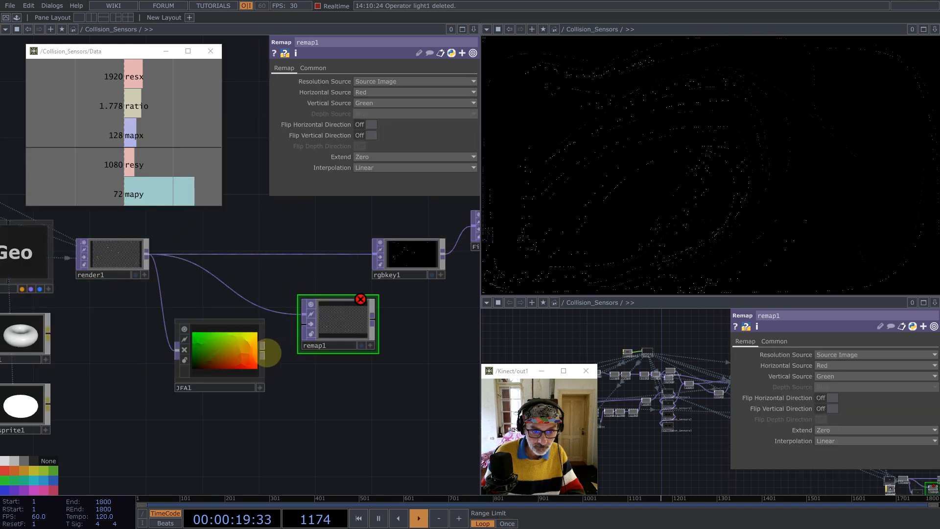
drag(264, 352, 304, 324)
drag(381, 320, 251, 294)
- Move rgbkey1 and Final together farther right of remap1 to free space in the chain
right_drag(269, 219, 397, 312)
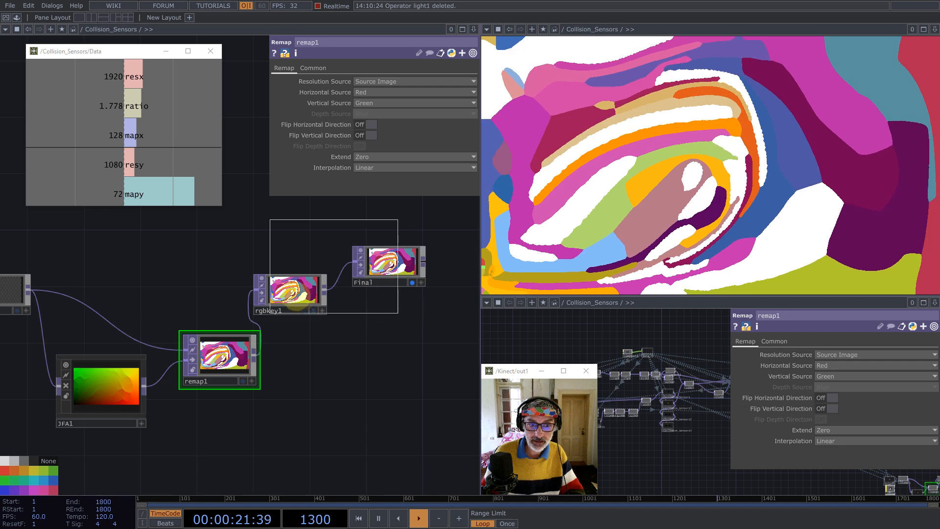
drag(297, 297, 396, 283)
scroll(374, 348, down, 3)
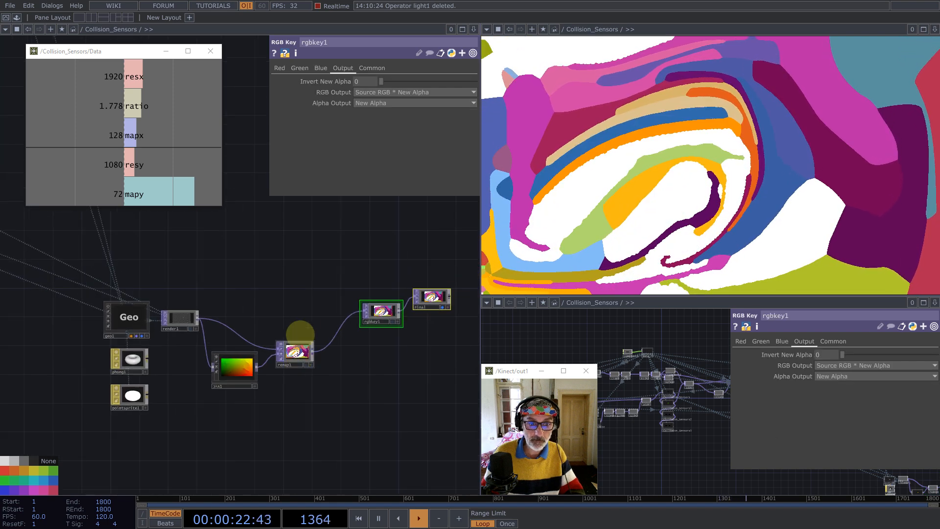
- Line up remap1 with render1 and Final with rgbkey1, and move rgbkey1 and Final together farther right of remap1
drag(296, 349, 304, 321)
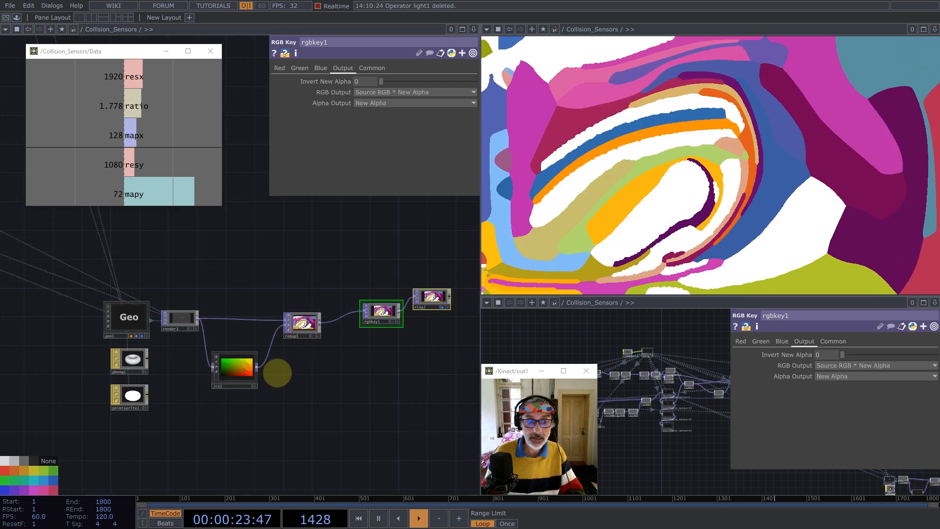
drag(212, 280, 131, 318)
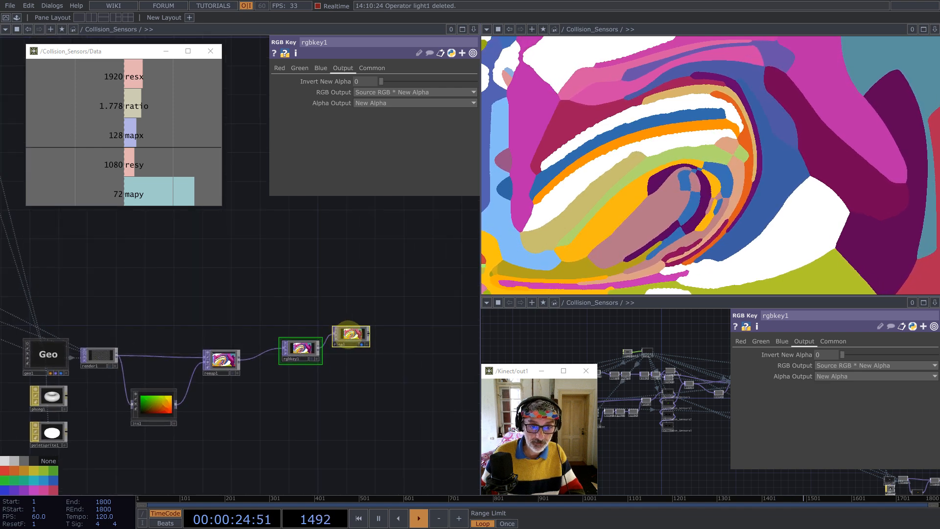
drag(350, 333, 343, 348)
drag(260, 309, 363, 379)
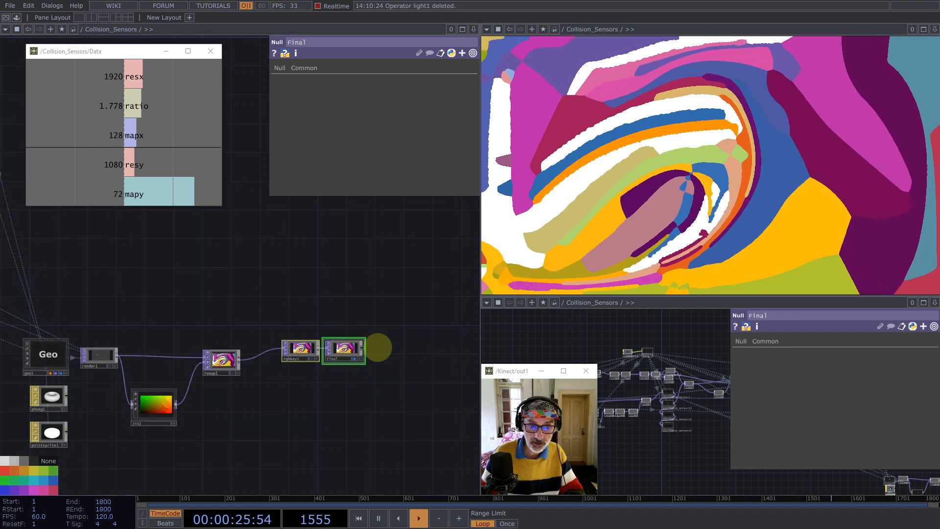
drag(378, 347, 461, 348)
- Add an Edge TOP fed by remap1's output and place it just above remap1
middle_click(238, 357)
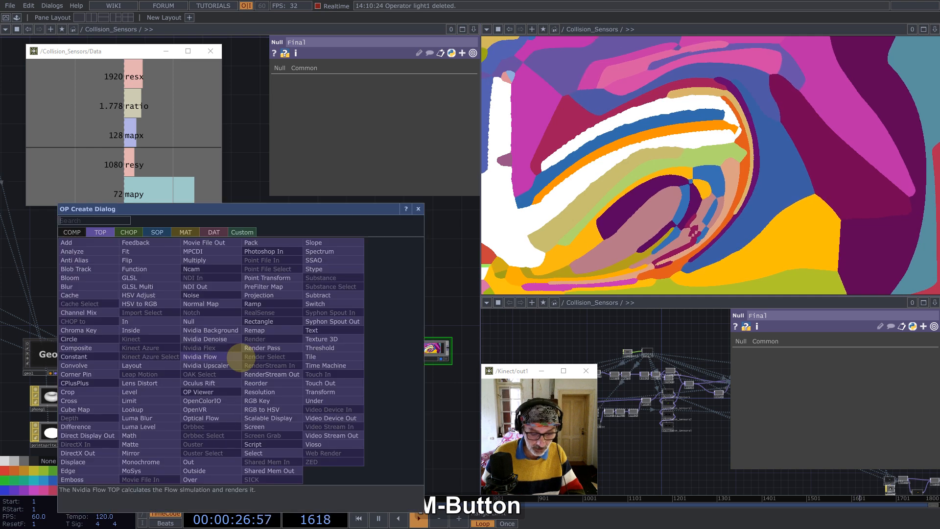
text(ed)
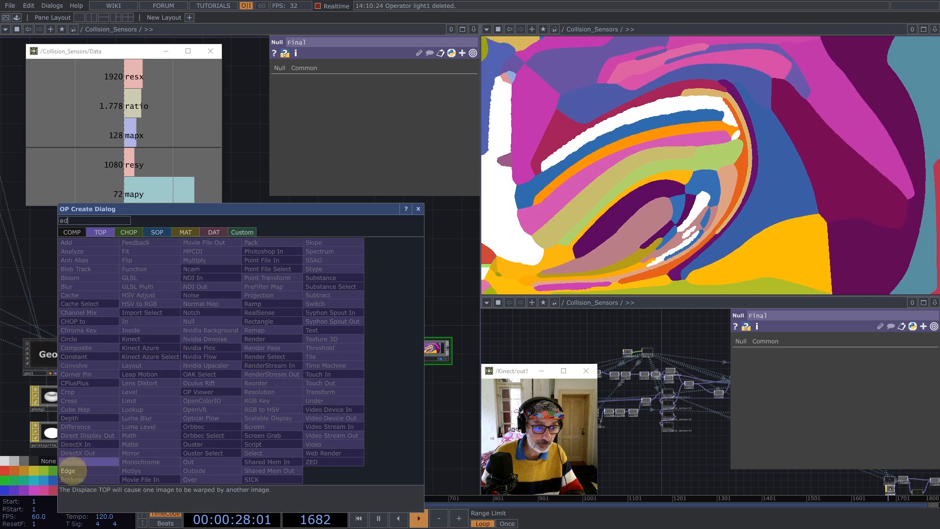
click(68, 469)
click(259, 326)
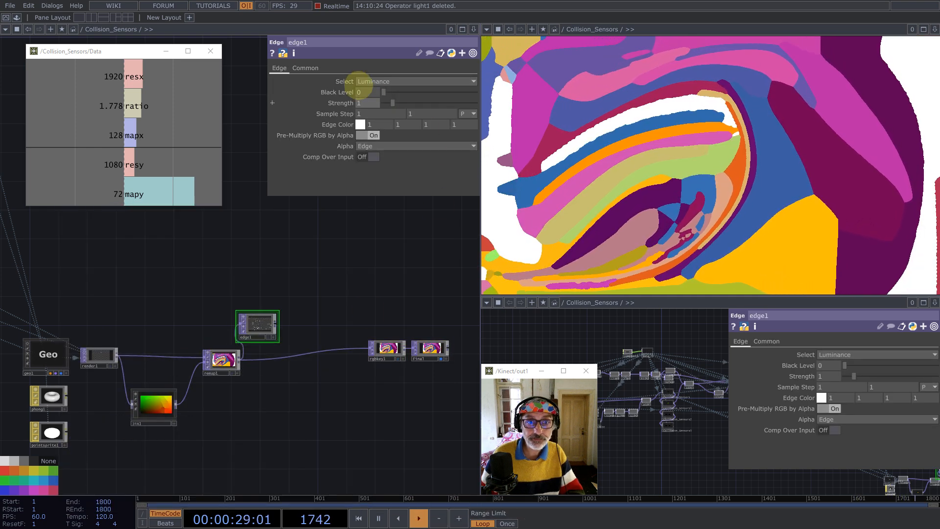
- Add a Math TOP after edge1 and set its Integer option to Ceiling
middle_click(276, 324)
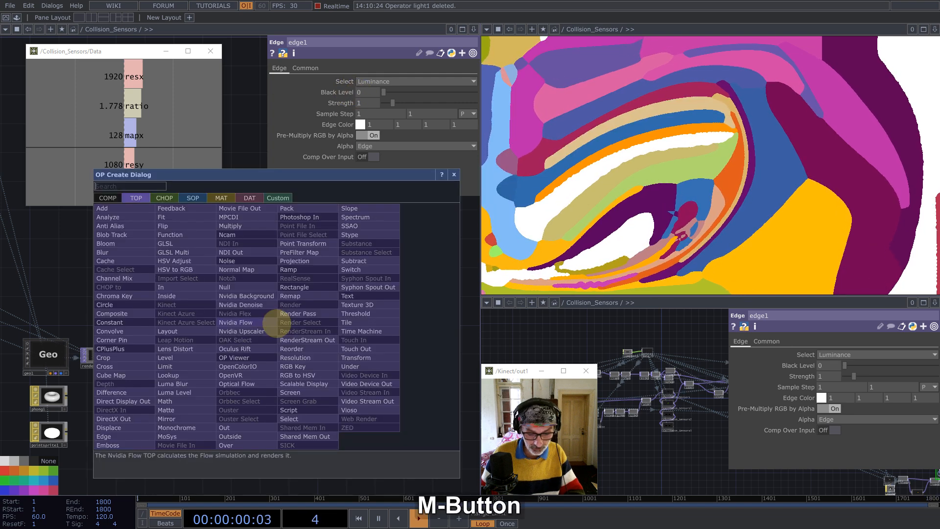
text(math)
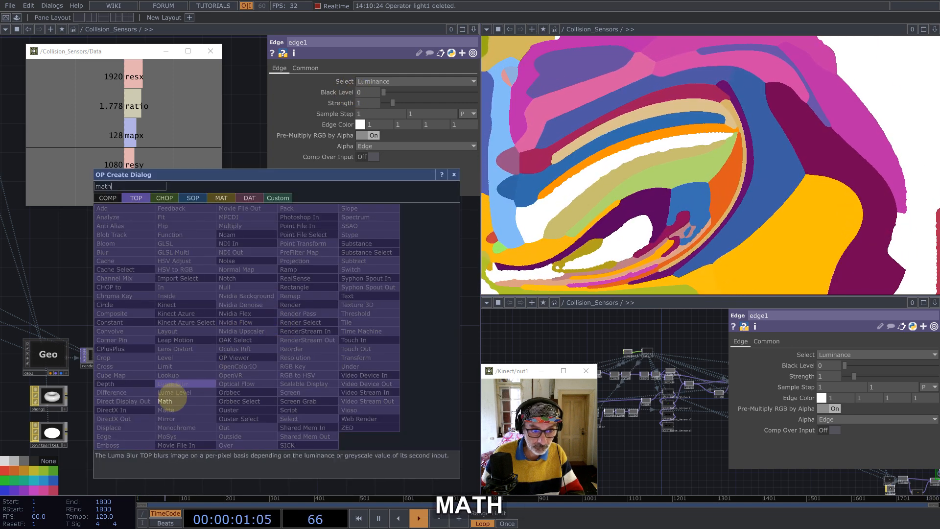
click(167, 401)
click(303, 326)
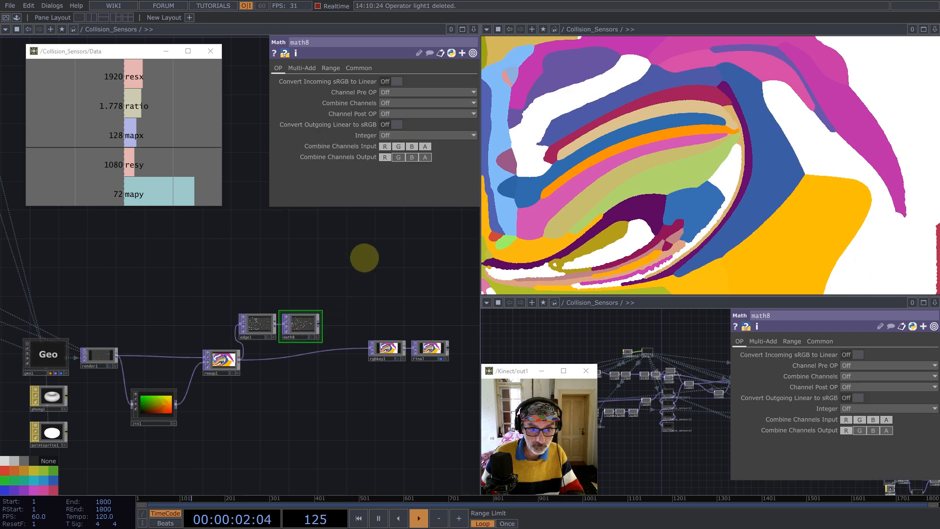
click(390, 155)
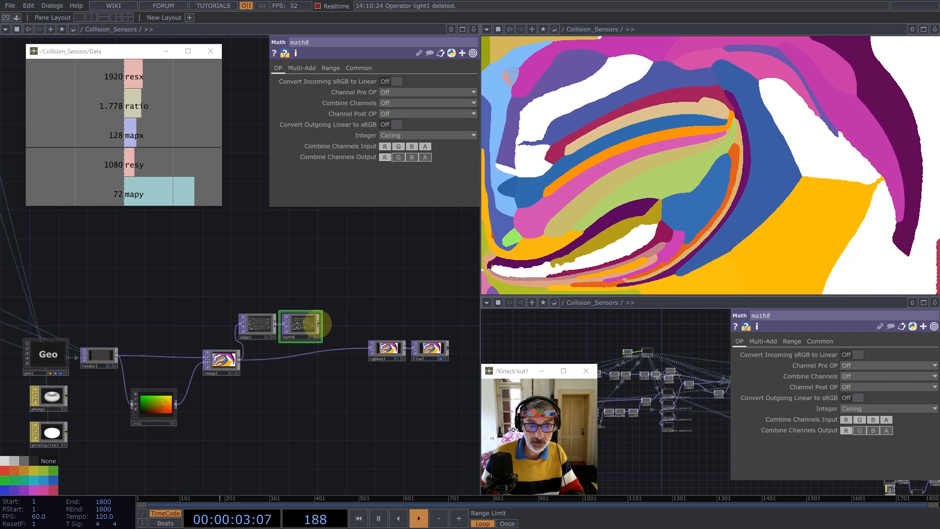
- Add a Level TOP after math8 and set its Out High range value to 0
middle_click(309, 321)
text(lev)
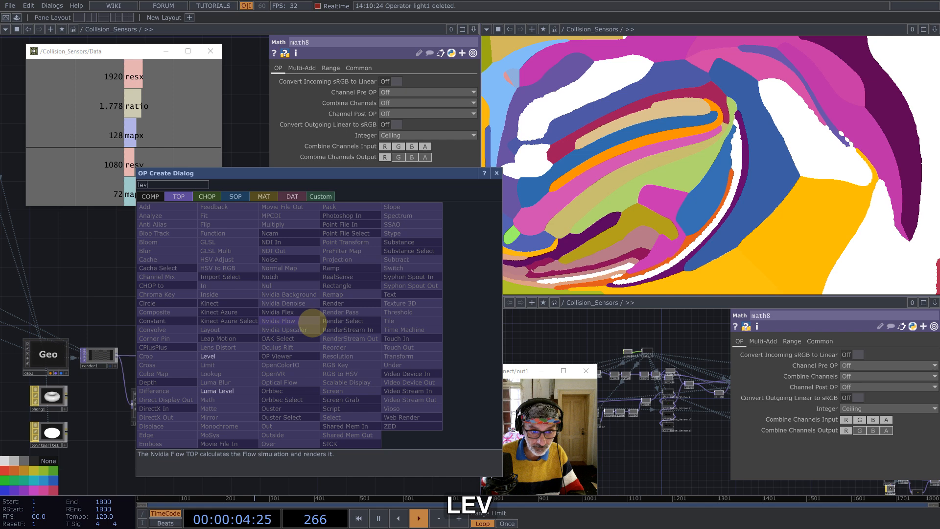
click(209, 356)
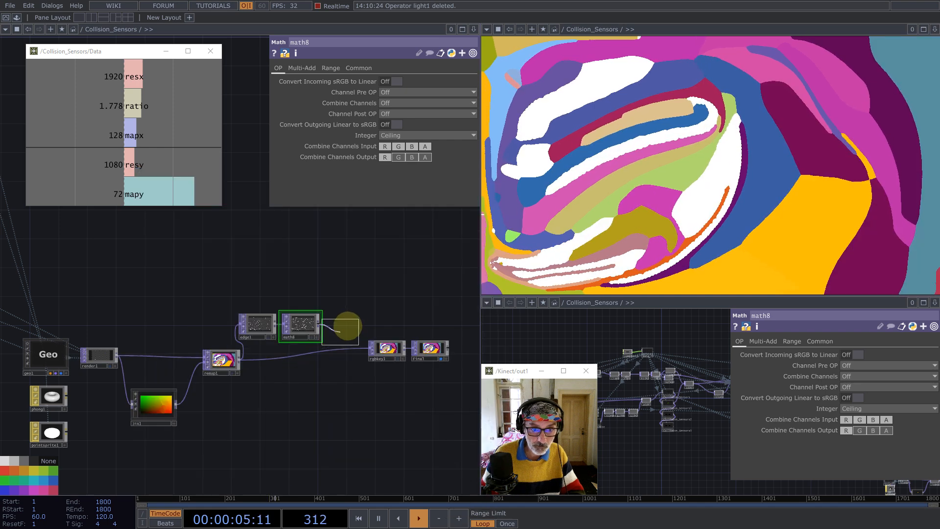
click(348, 324)
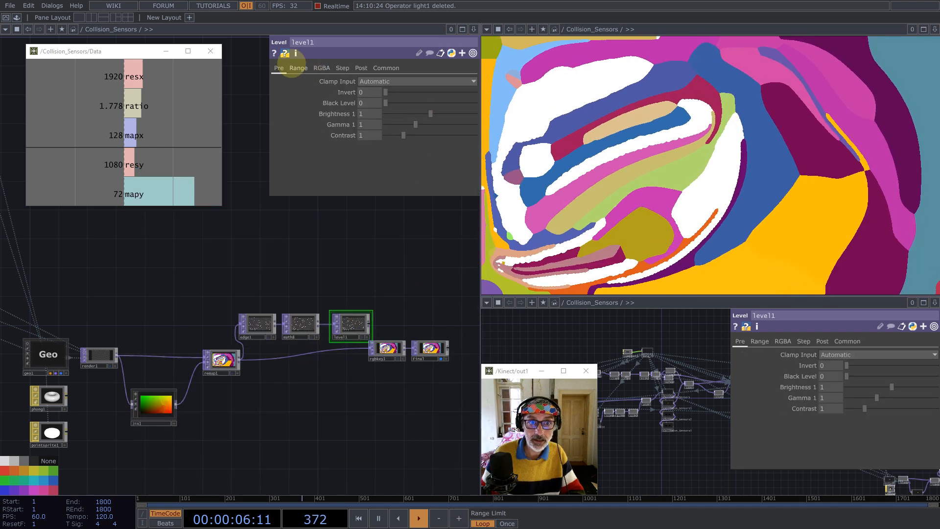
click(295, 68)
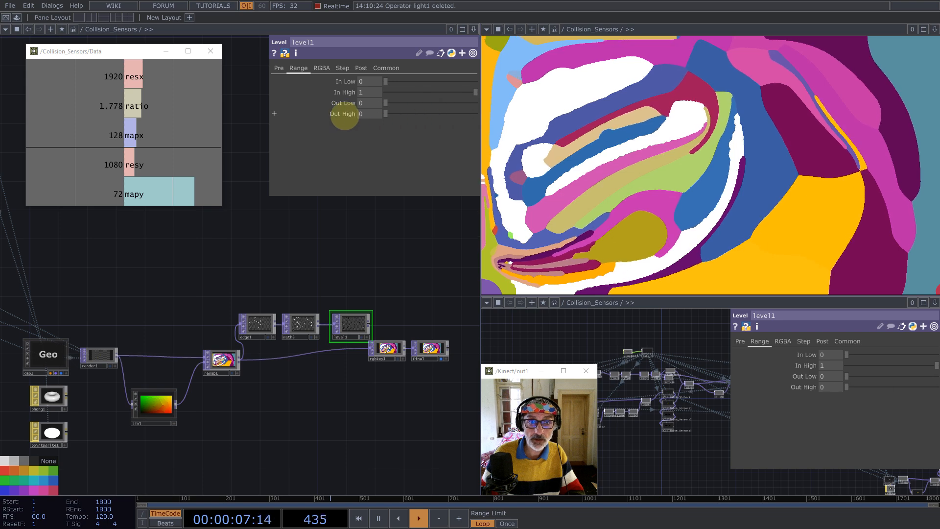
- Move rgbkey1 and Final together farther right to leave space after level1
drag(389, 281, 263, 254)
right_drag(262, 254, 338, 391)
drag(262, 320, 391, 349)
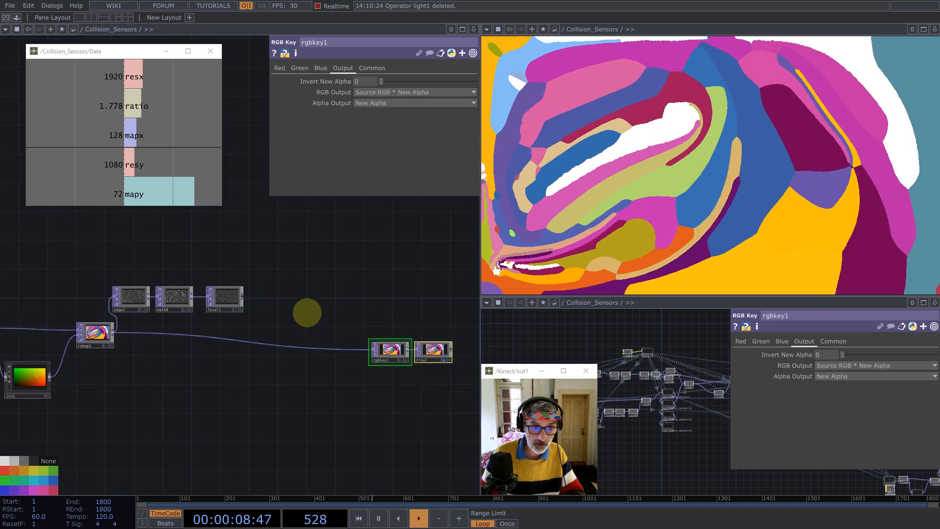
- Add an Over TOP that composites level1 over remap1, and connect its output to rgbkey1
middle_click(243, 296)
text(over)
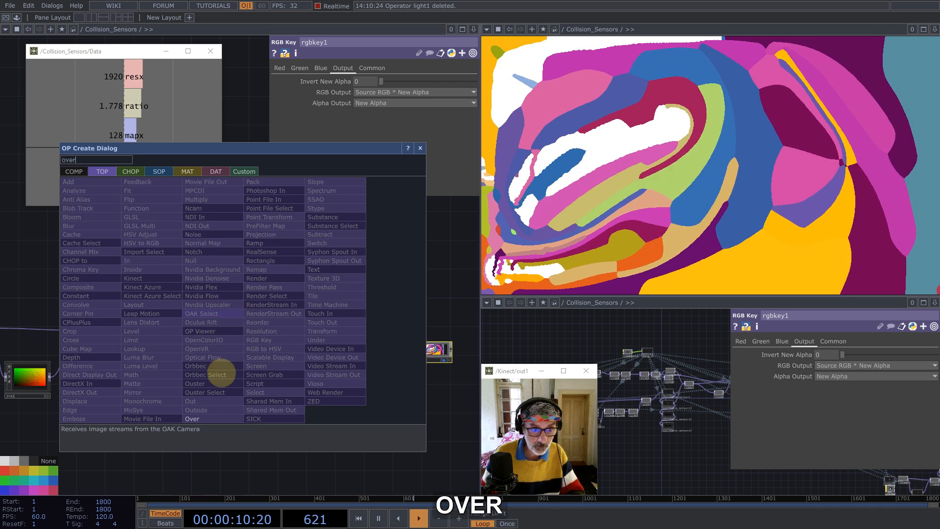
click(192, 419)
click(303, 314)
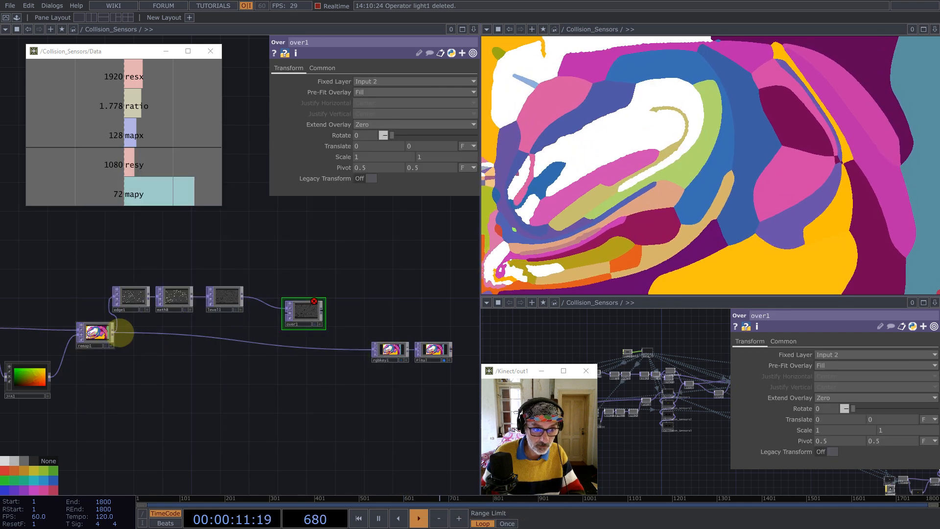
drag(264, 321, 372, 350)
- Delete the phong1 material and move pointsprite1 up directly beneath geo1
scroll(372, 304, down, 5)
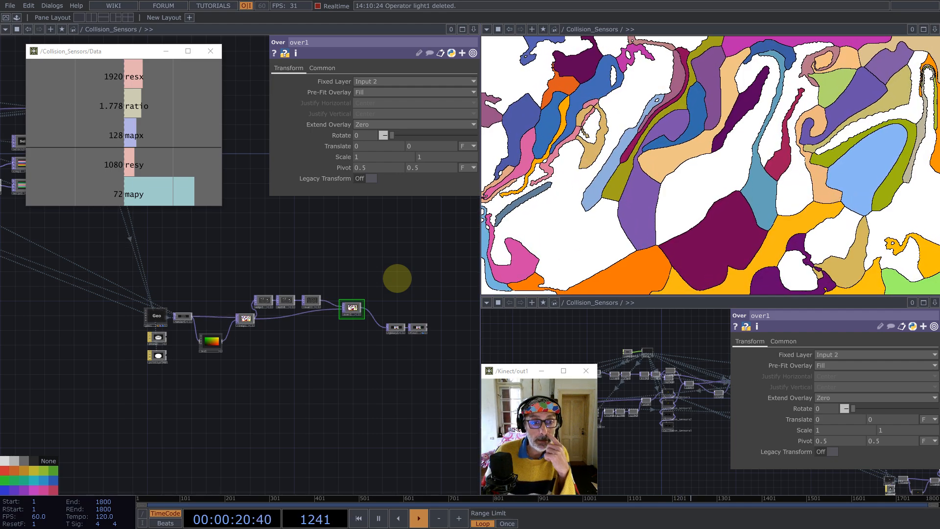
scroll(136, 325, up, 5)
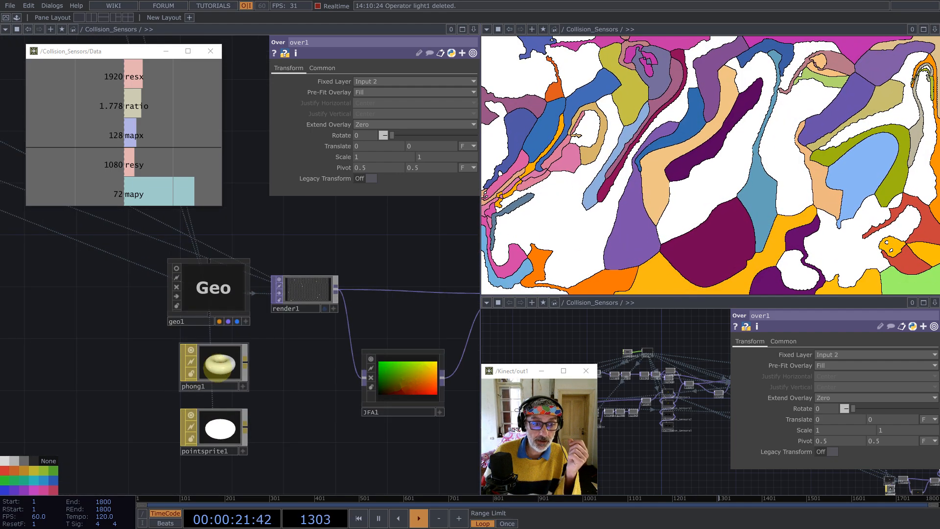
drag(216, 371, 90, 367)
key(BackSpace)
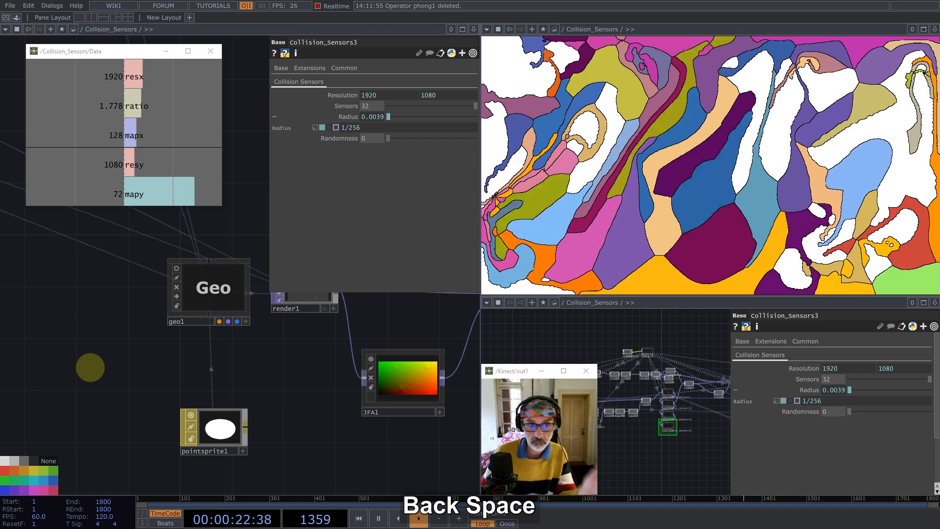
scroll(78, 351, down, 3)
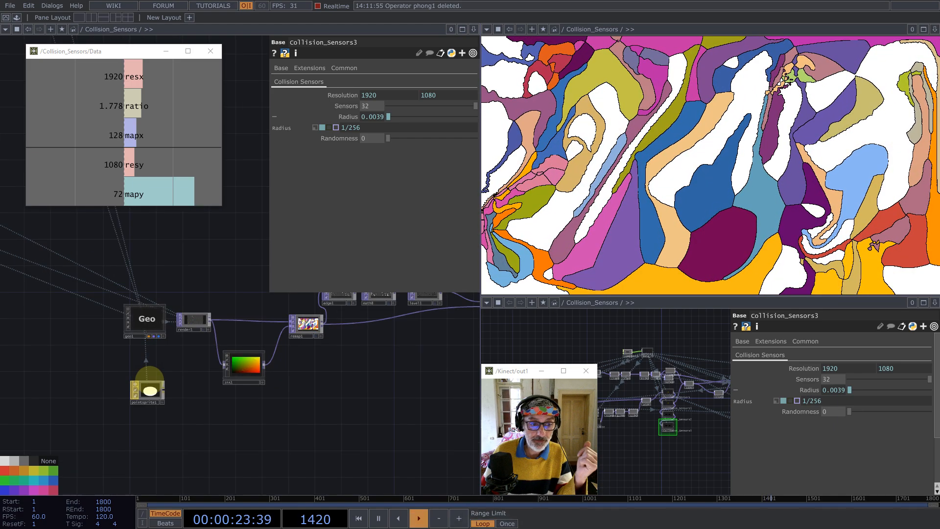
drag(148, 372, 148, 339)
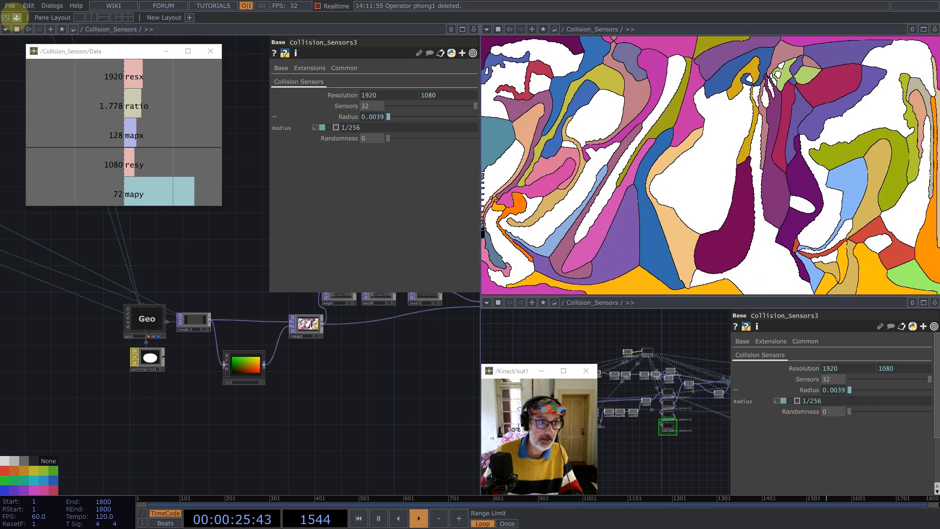
- Add the custom UV component from the palette beneath JFA1 and connect JFA1's output to its input
click(16, 17)
drag(15, 323, 378, 374)
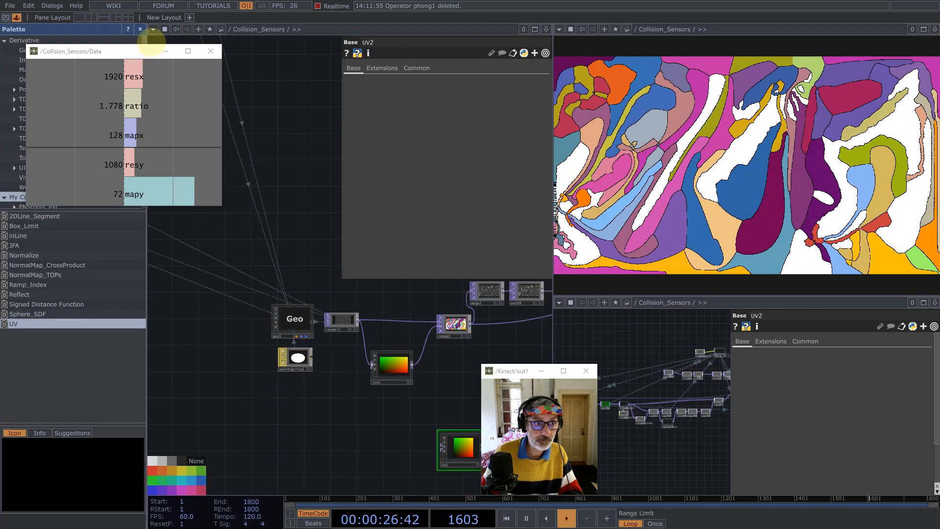
click(140, 29)
drag(316, 458, 248, 414)
scroll(247, 383, up, 5)
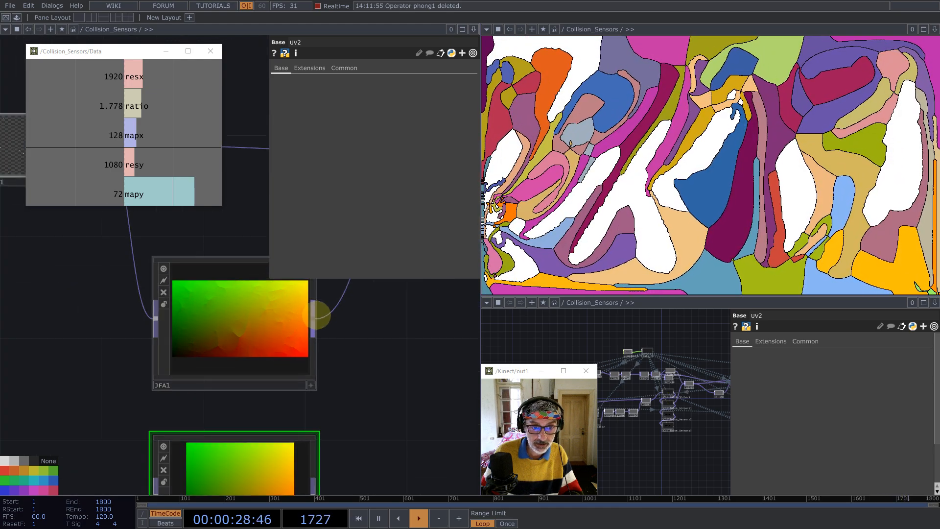
drag(317, 314, 147, 486)
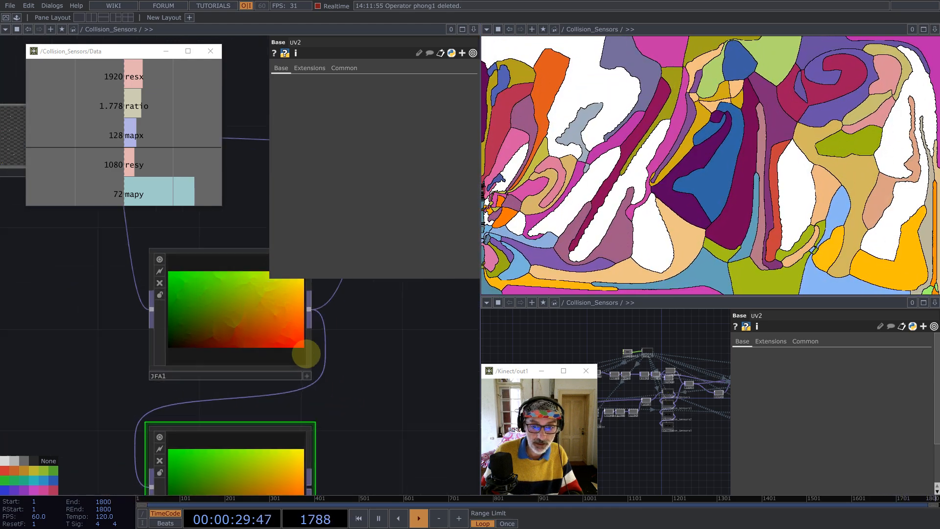
drag(306, 353, 301, 356)
- Add a Subtract TOP beside JFA1 and UV2, fed by both of their outputs
scroll(265, 369, down, 5)
middle_click(264, 410)
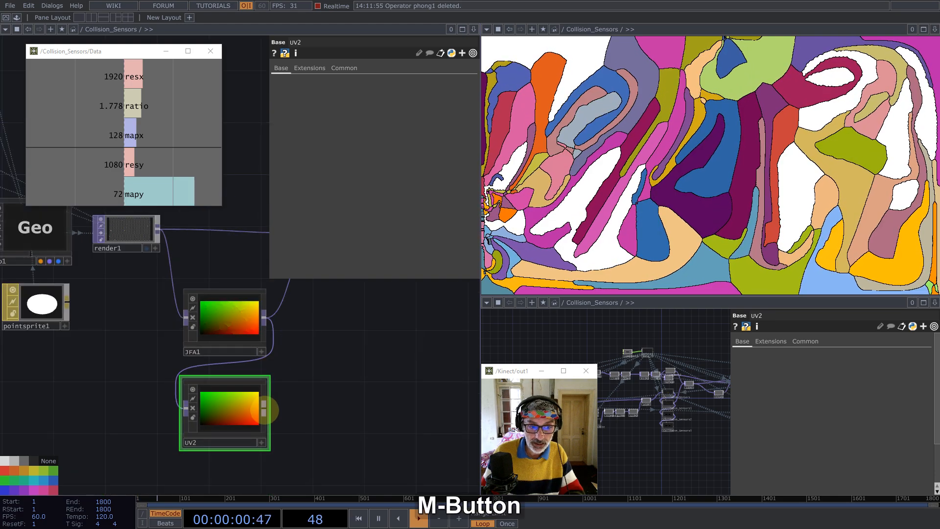
text(su)
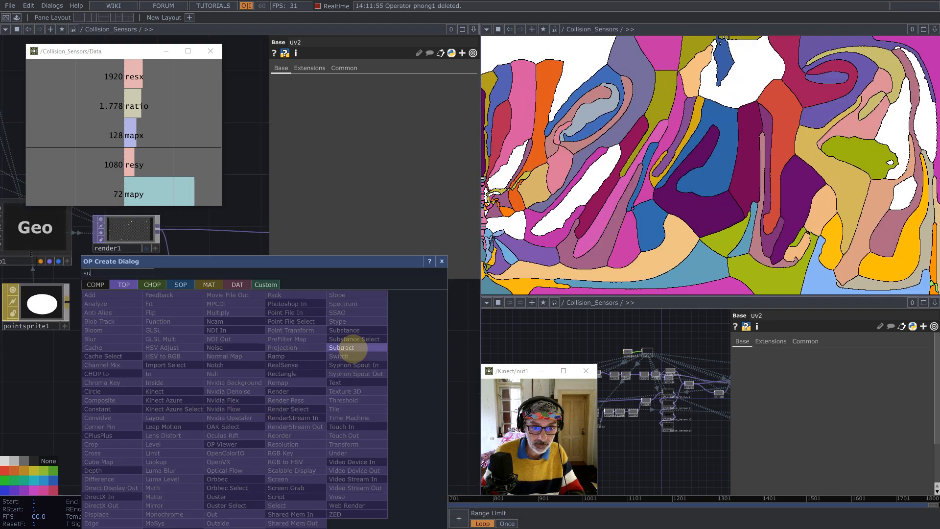
click(354, 348)
click(360, 343)
drag(265, 315, 326, 356)
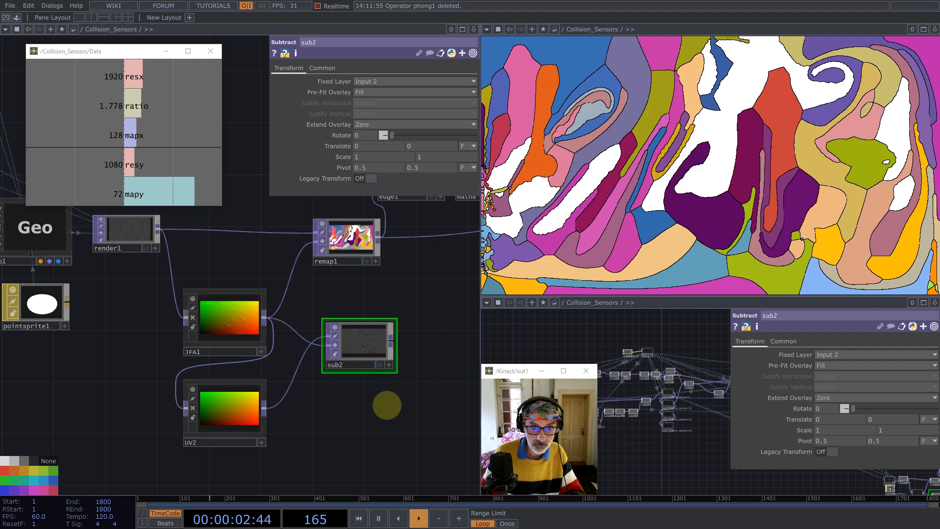
- Turn off the alpha channel in sub2's Channel Mask
drag(387, 405, 304, 450)
click(322, 68)
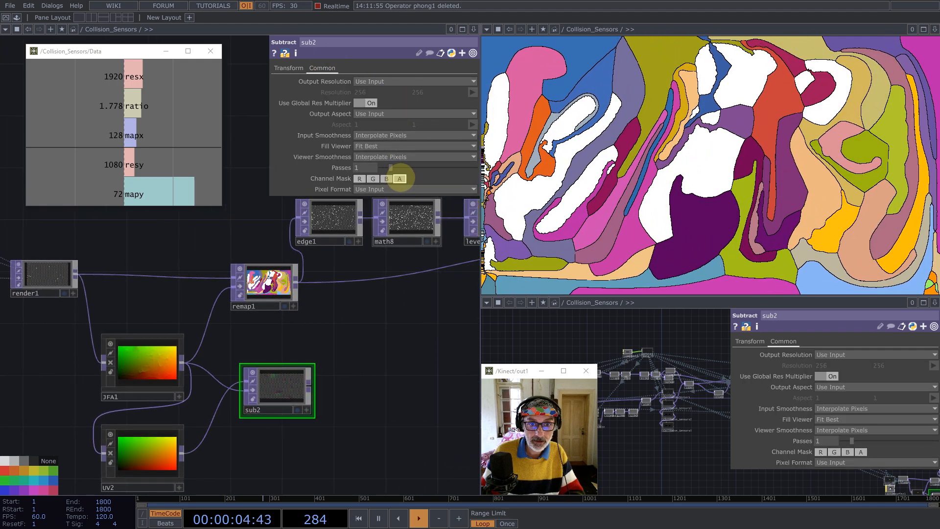
drag(398, 386, 298, 325)
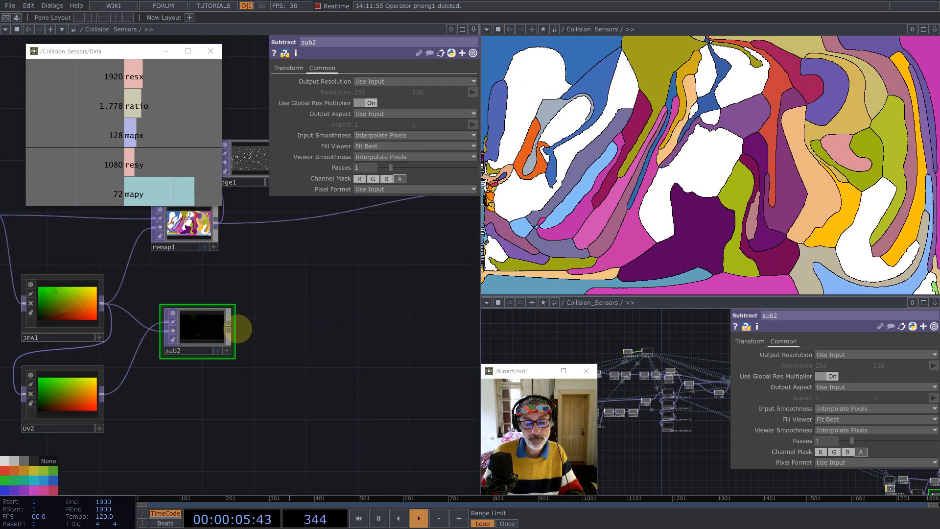
- Add a Math TOP after sub2 and set its Combine Channels option to Length
middle_click(228, 326)
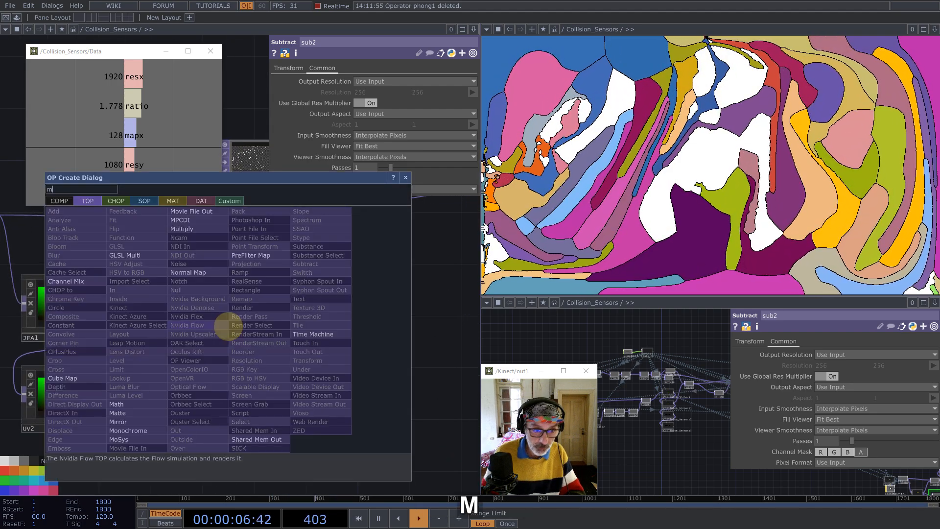
click(125, 397)
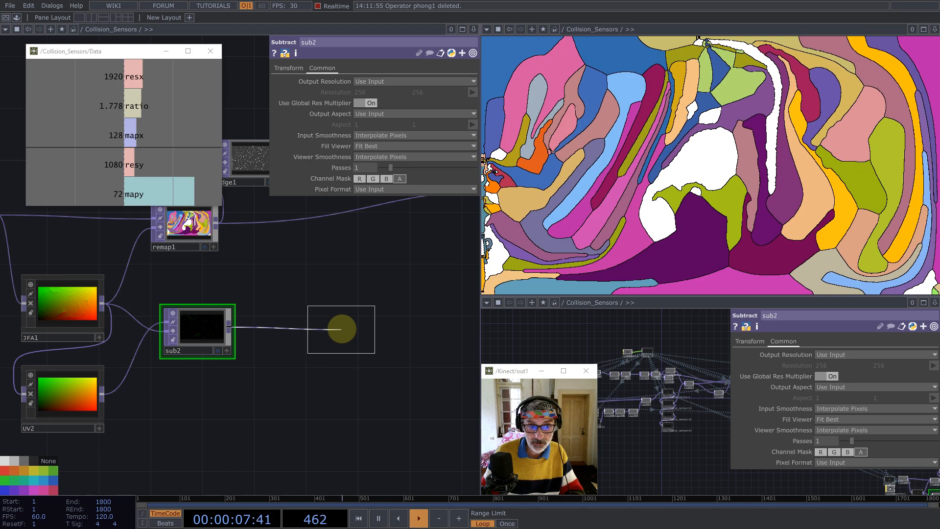
click(338, 331)
click(394, 113)
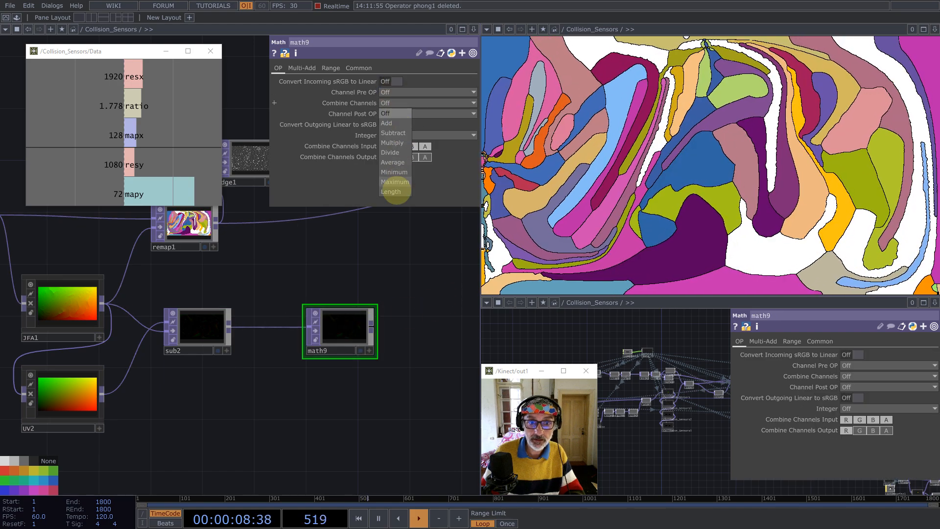
click(392, 191)
- Set math9's pixel format to 32-bit float (Mono)
click(359, 65)
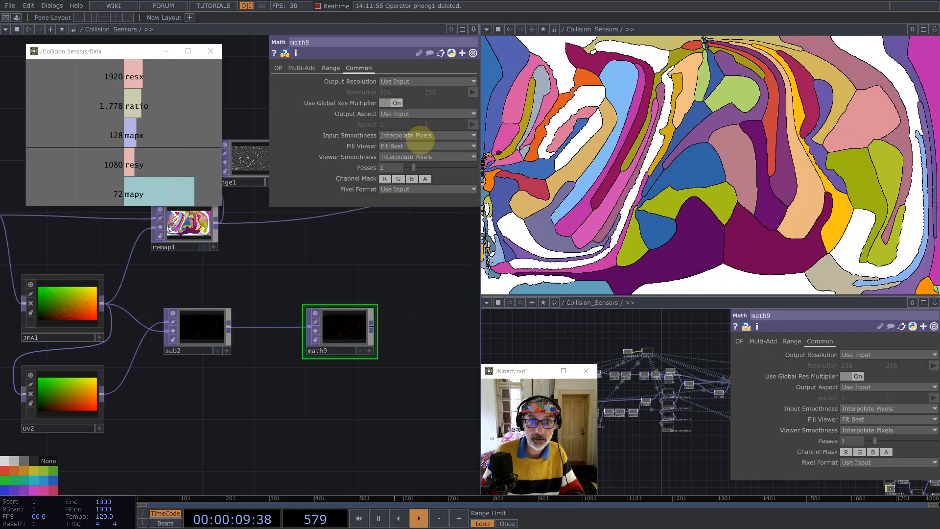
click(428, 189)
click(433, 308)
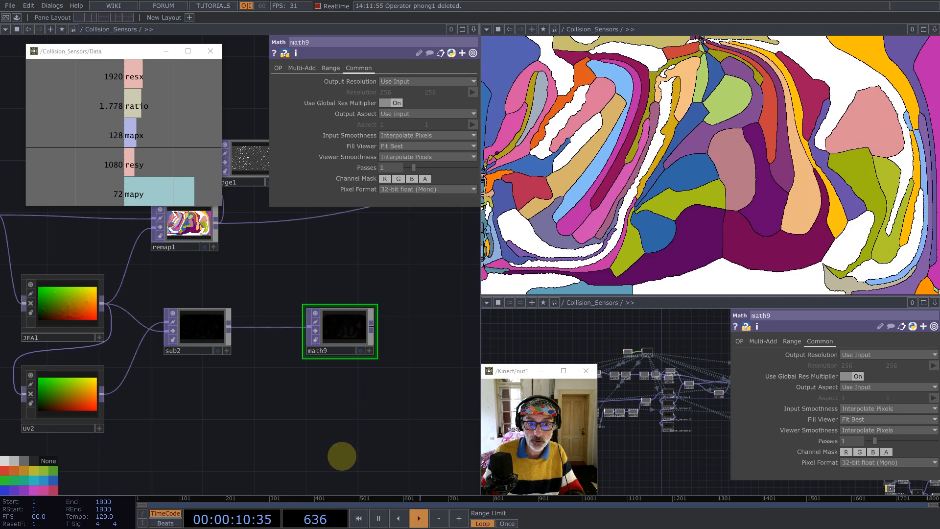
- Add a Threshold TOP after math9
middle_click(280, 308)
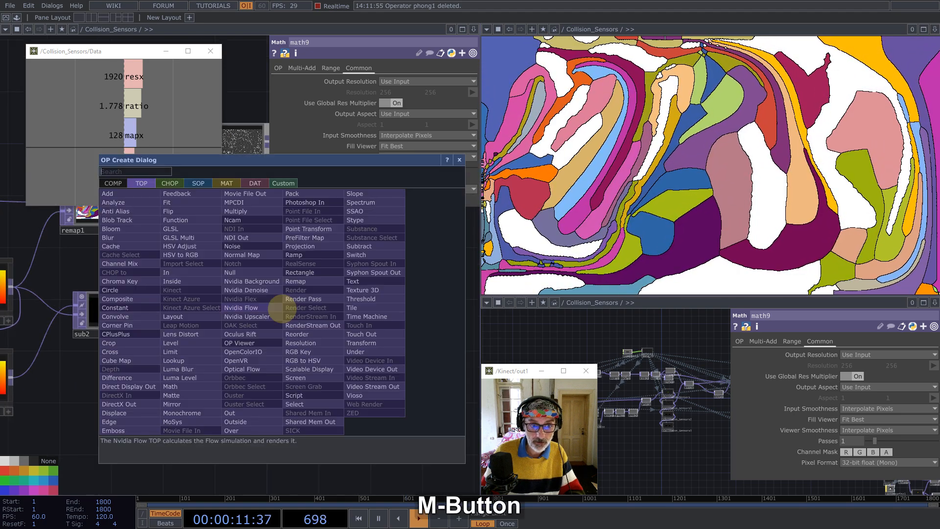
text(th)
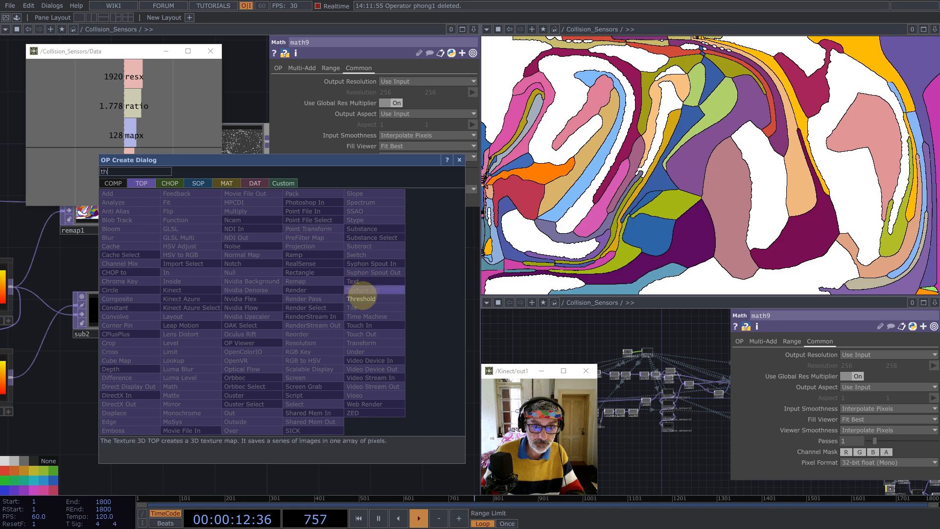
click(361, 299)
click(367, 298)
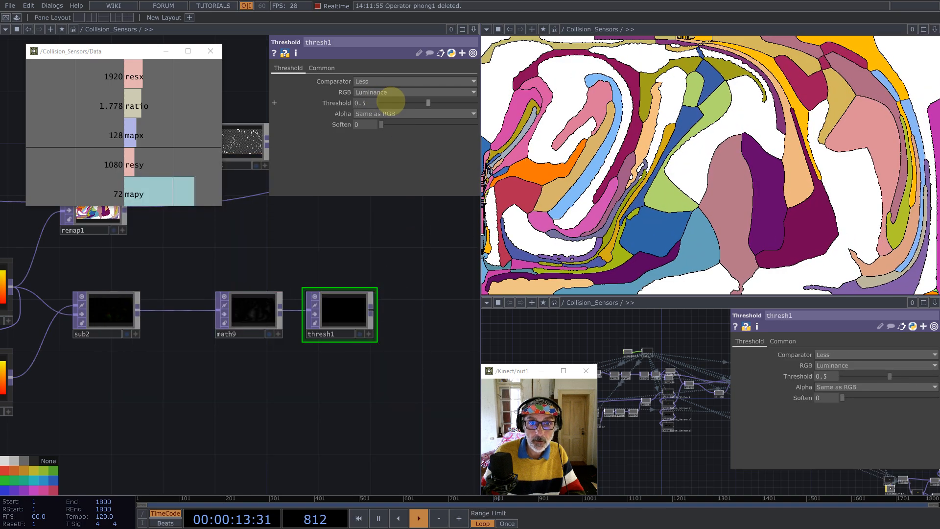
- Set the Threshold value of thresh1 to 0.001
drag(428, 103, 397, 103)
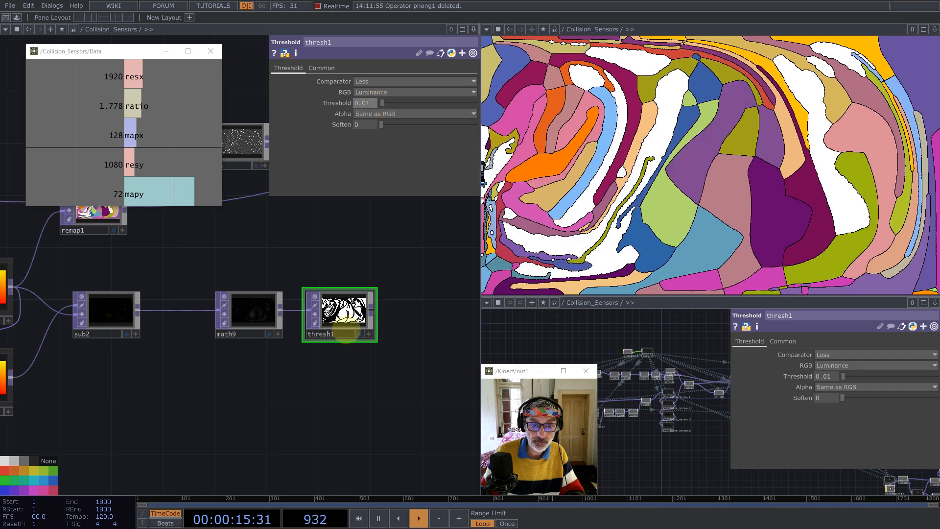
scroll(324, 317, up, 5)
click(366, 103)
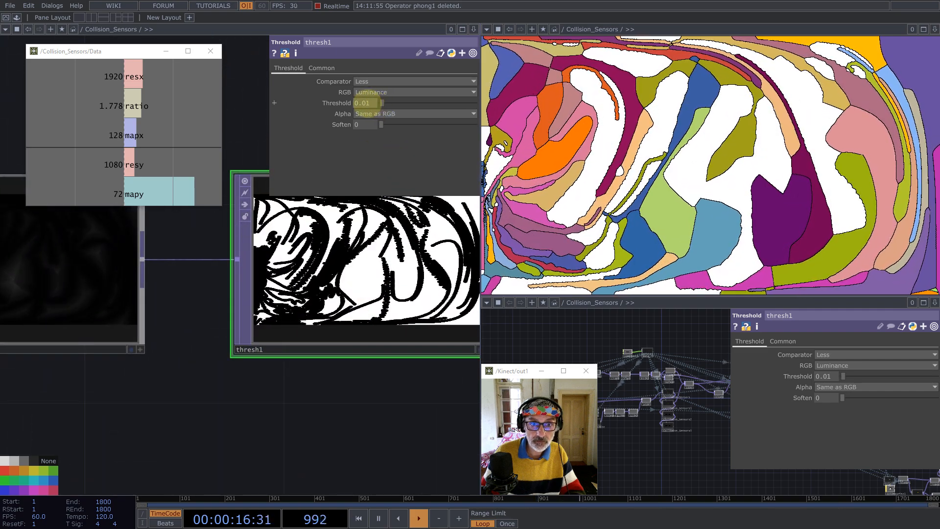
text(0)
key(Return)
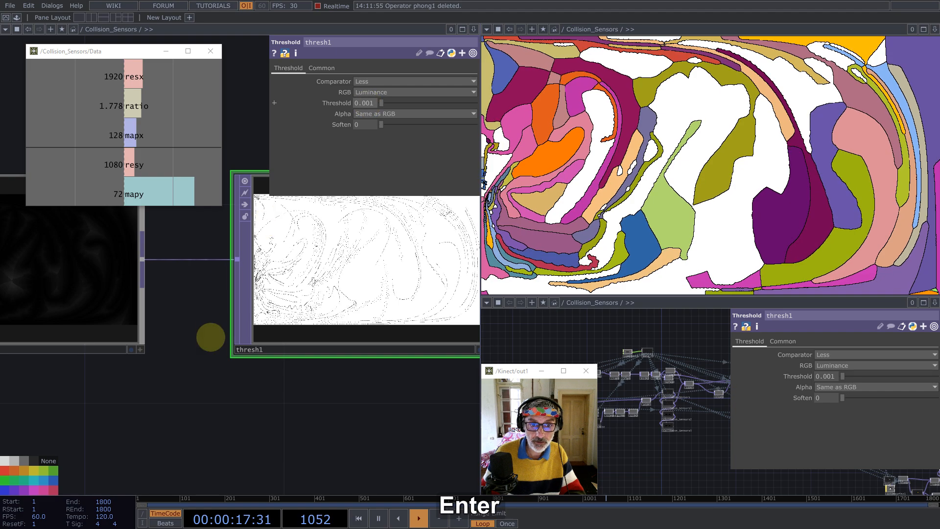
- Add a Multiply TOP after thresh1 that combines it with the over1 output ahead of the final display chain
scroll(215, 337, down, 6)
middle_click(281, 318)
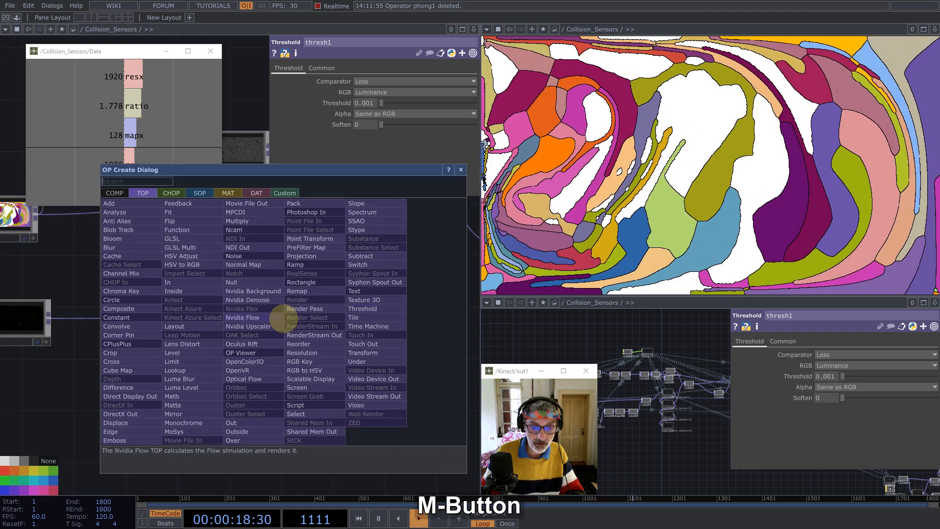
text(mu)
click(232, 221)
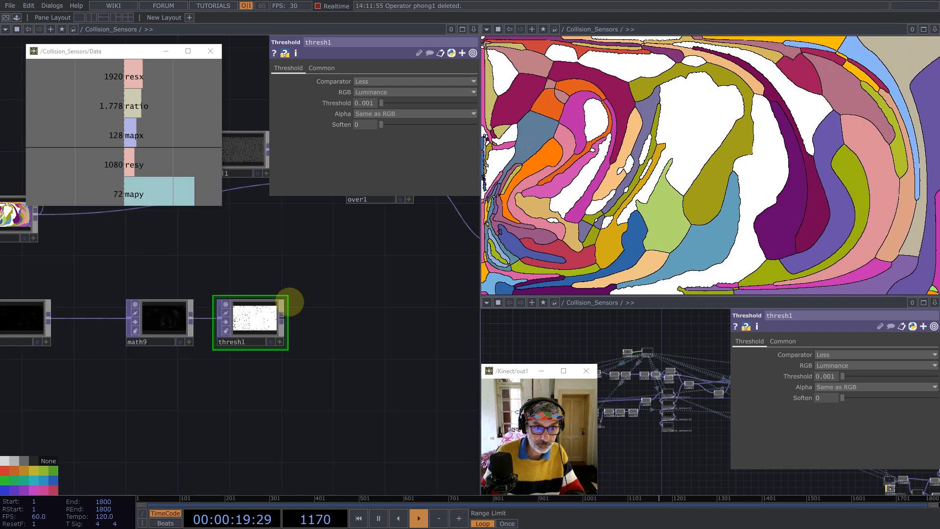
scroll(313, 318, down, 3)
click(379, 304)
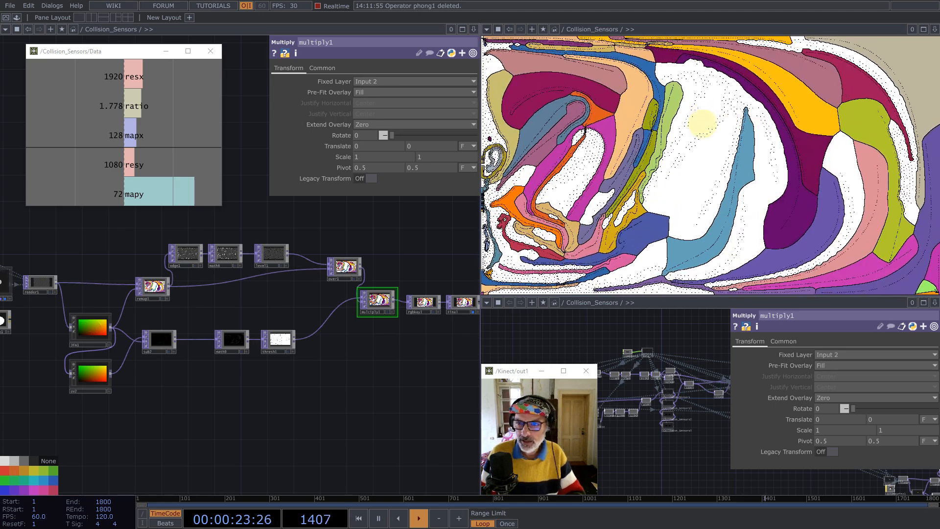
middle_click(738, 109)
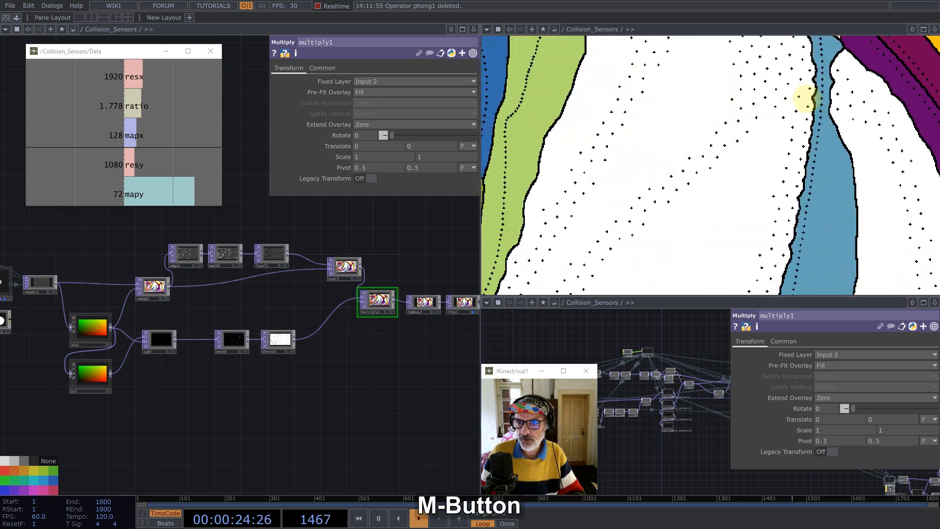
middle_drag(807, 99, 828, 94)
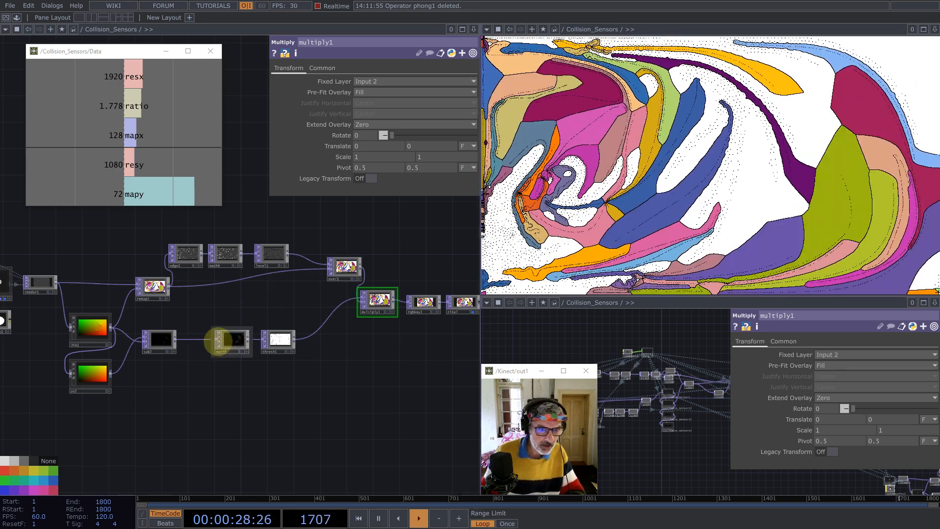
- Move math9 and thresh1 away from sub2 and insert a new Math TOP between sub2 and math9
right_drag(285, 359, 287, 359)
drag(235, 342, 280, 348)
scroll(173, 340, up, 3)
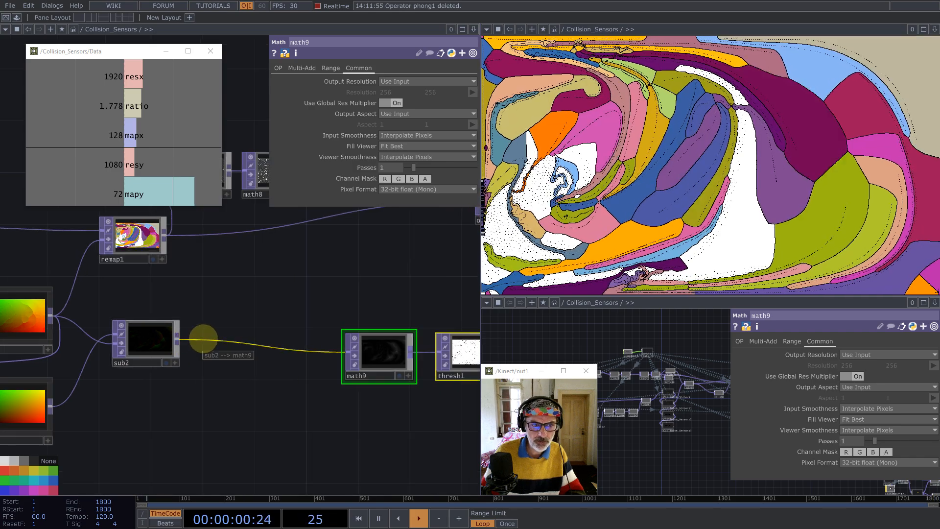
right_click(204, 338)
click(219, 326)
text(math)
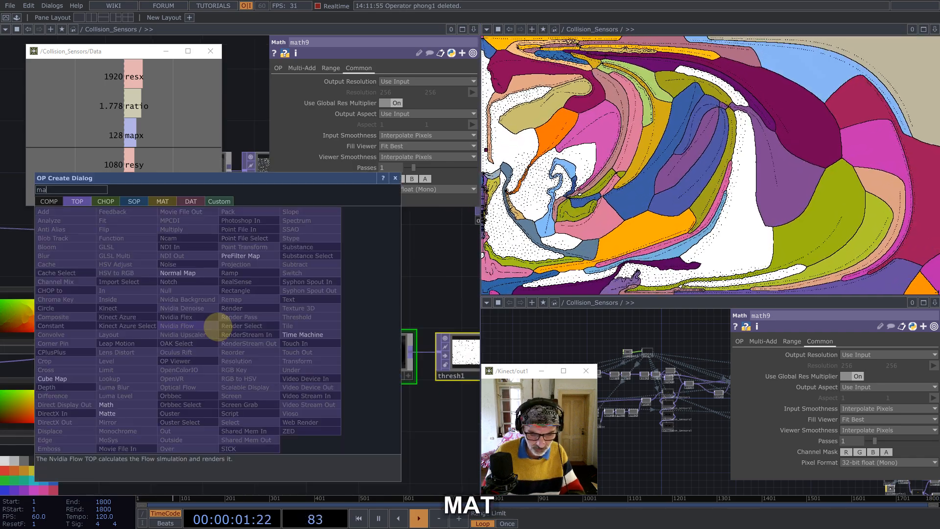
click(105, 404)
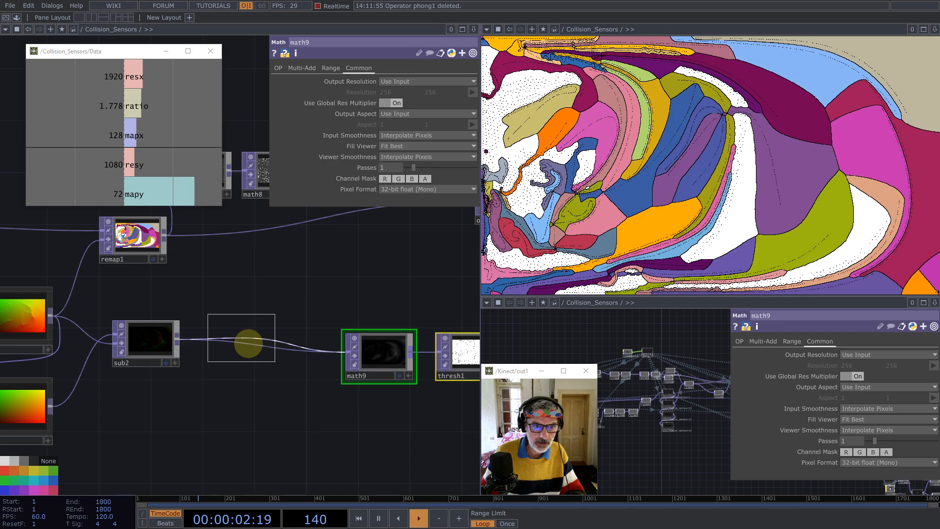
click(253, 343)
- Link math10's Multiply parameter to the ratio channel of the Data operator
click(358, 68)
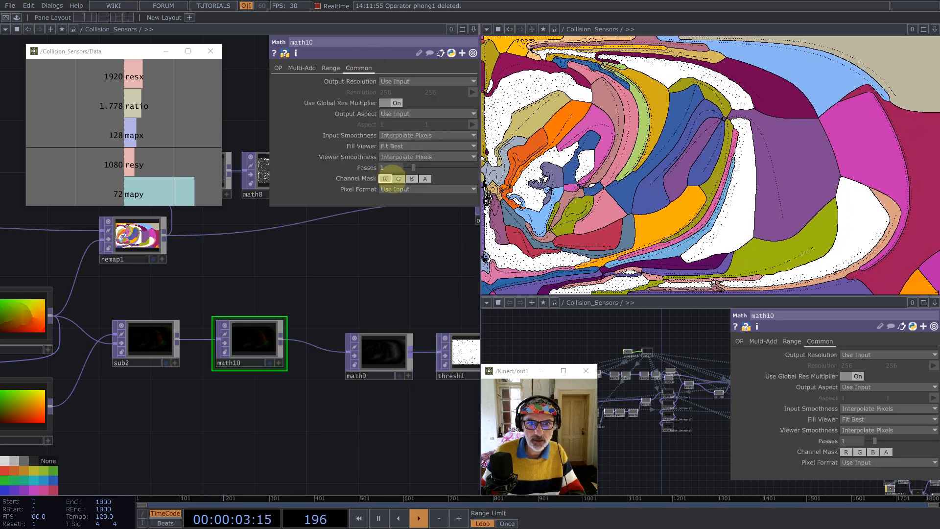
click(300, 68)
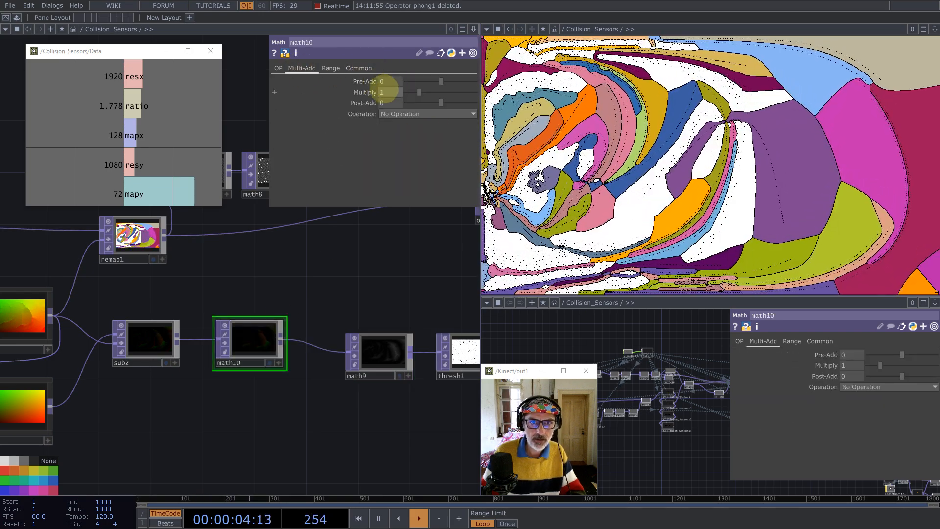
drag(122, 108, 395, 92)
click(397, 89)
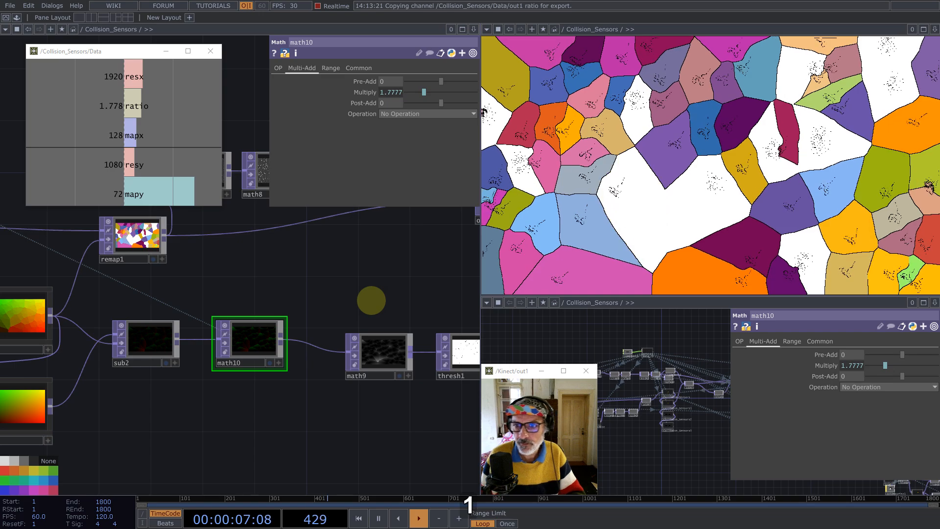
- Invert the ratio in math10's Multiply expression so it reads 1/op('Data/out1')['ratio']
click(366, 93)
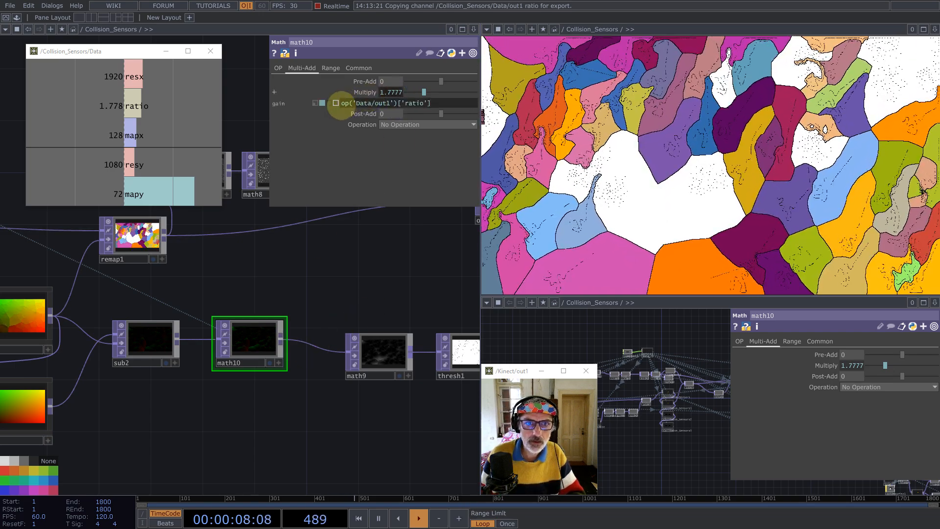
text(1/)
key(Return)
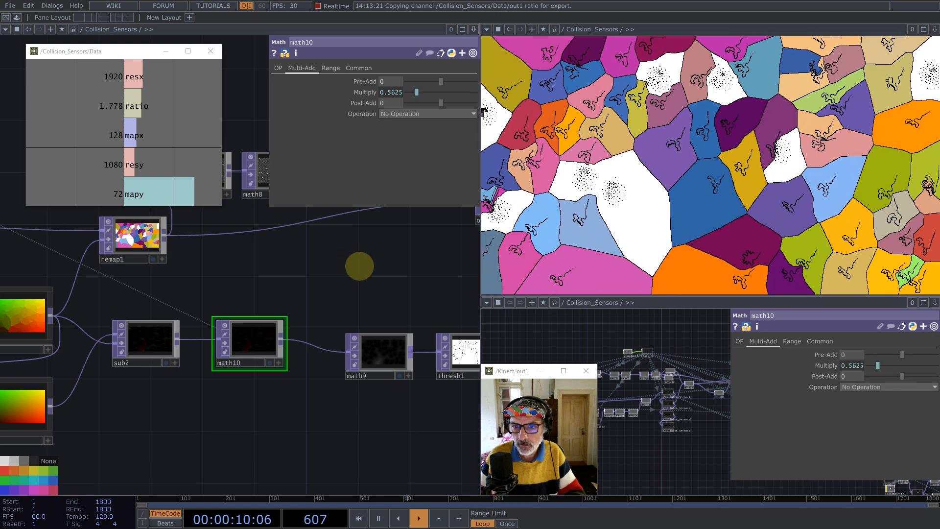
middle_drag(563, 233, 626, 201)
key(h)
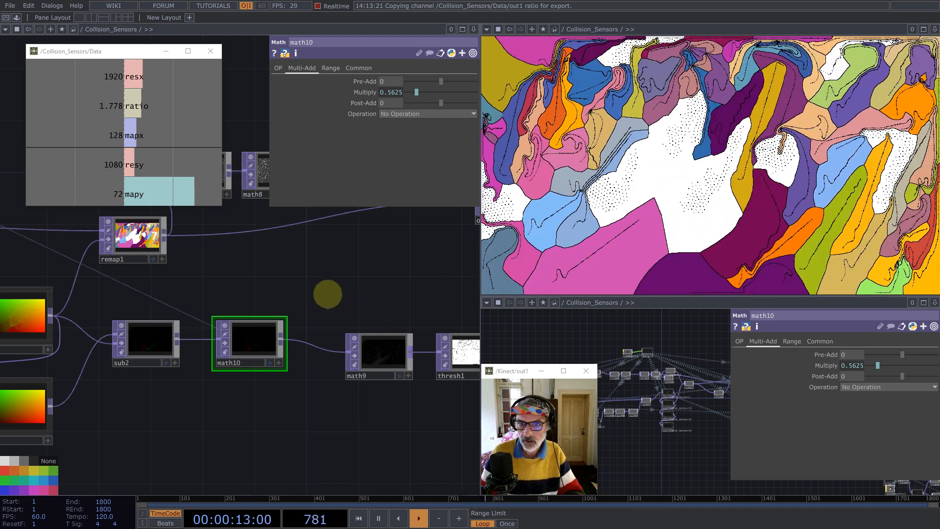
- Set the resx value in constant1 to 1680 and reset the particles
drag(373, 297, 220, 313)
scroll(257, 323, down, 5)
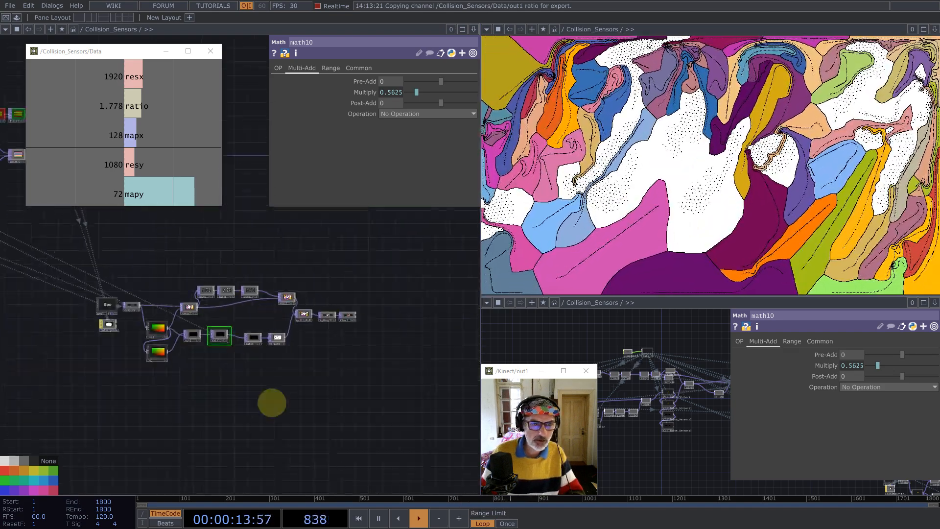
drag(144, 216, 272, 382)
drag(81, 270, 385, 273)
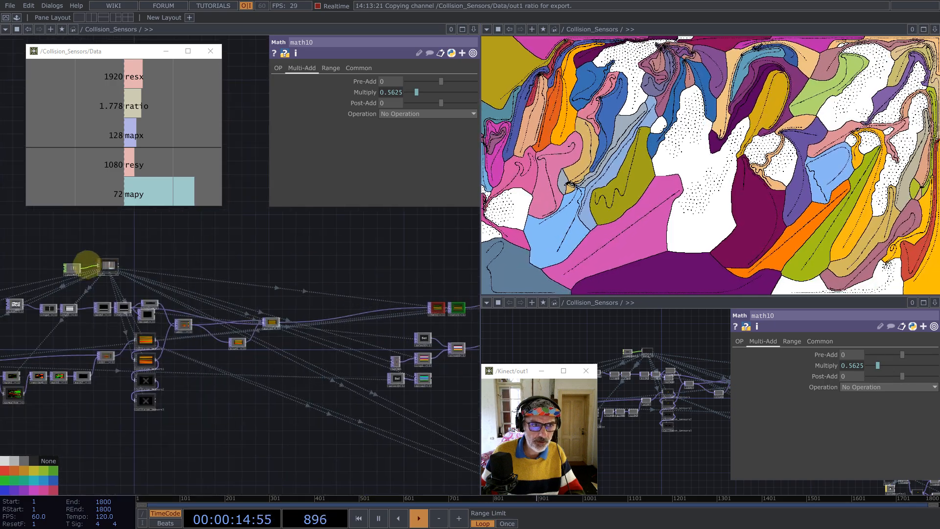
click(69, 269)
click(286, 68)
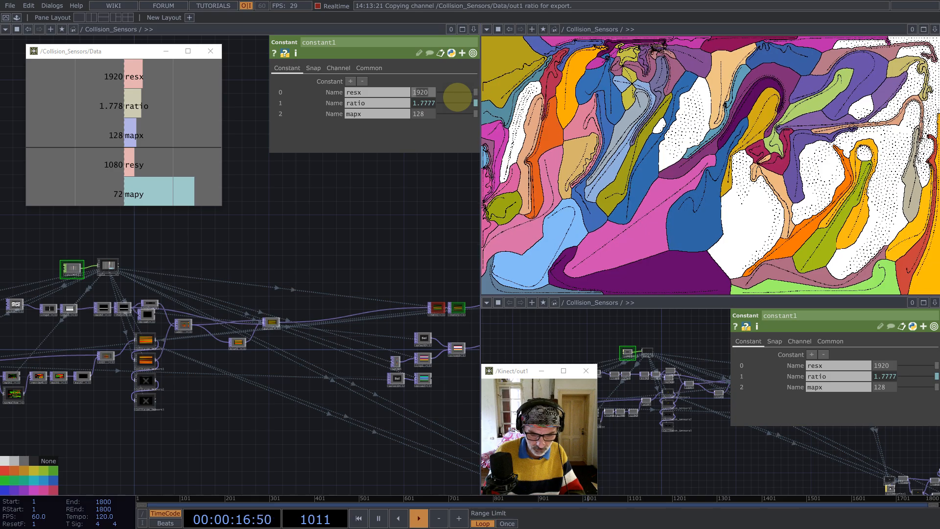
text(1680)
key(Return)
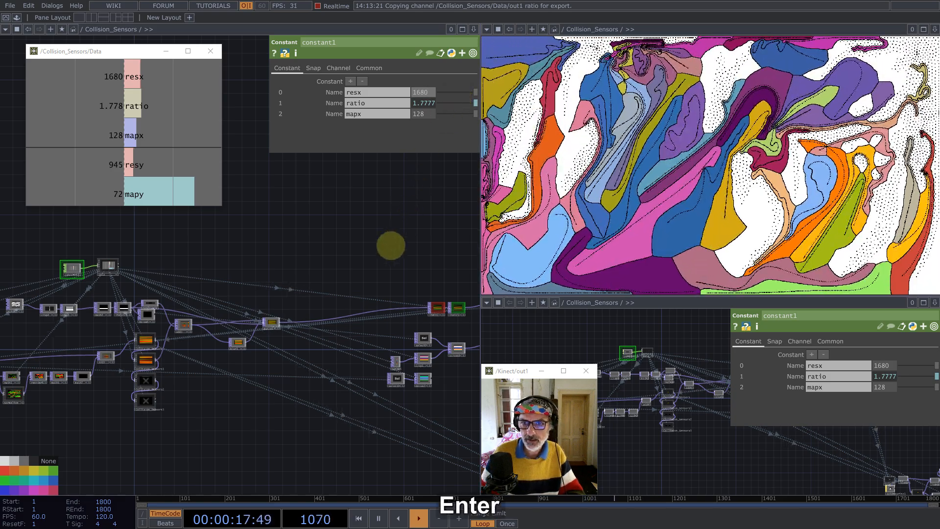
key(1)
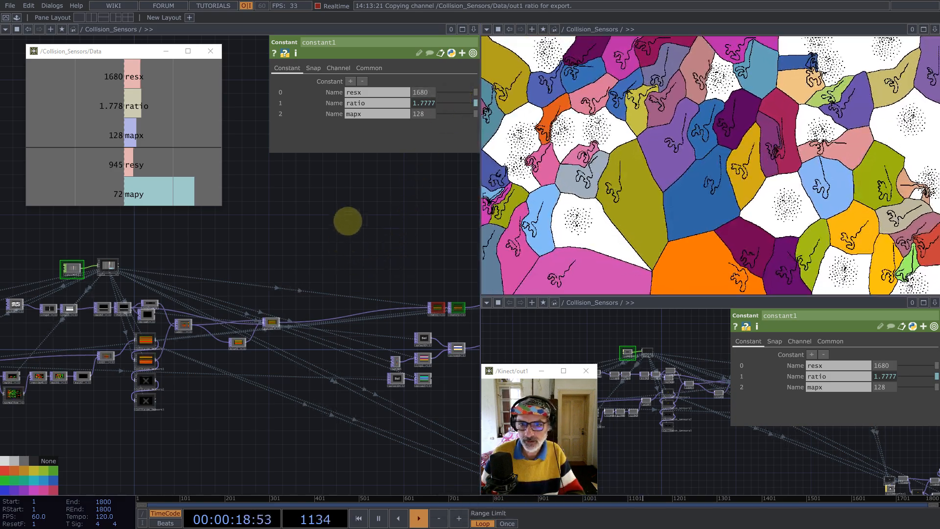
- Set the Offset of the noise2 TOP to 0.369
scroll(346, 221, down, 5)
scroll(132, 231, up, 8)
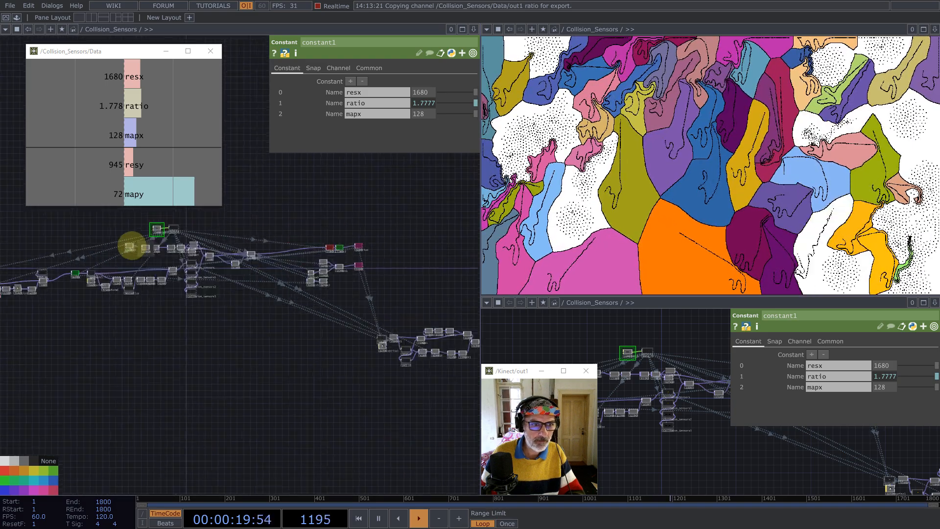
click(108, 253)
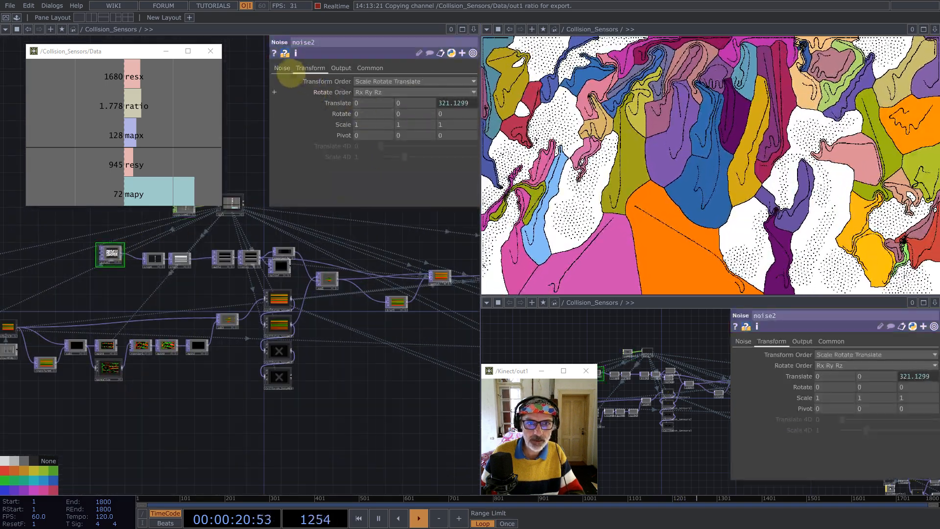
click(281, 68)
drag(449, 178, 410, 177)
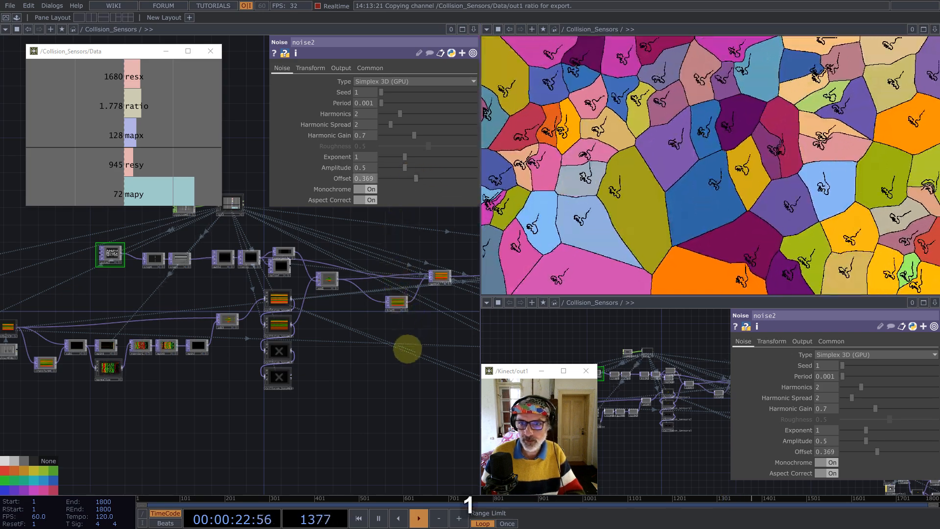
- Set blur1's Extend option to Repeat and its Filter Size to 16
drag(458, 350, 60, 319)
scroll(260, 378, down, 5)
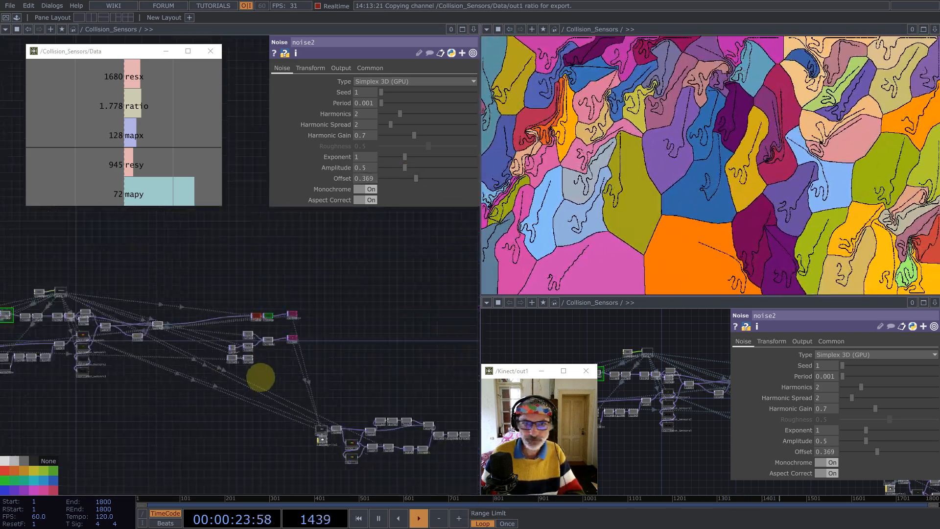
scroll(176, 345, up, 6)
scroll(150, 346, up, 2)
click(102, 353)
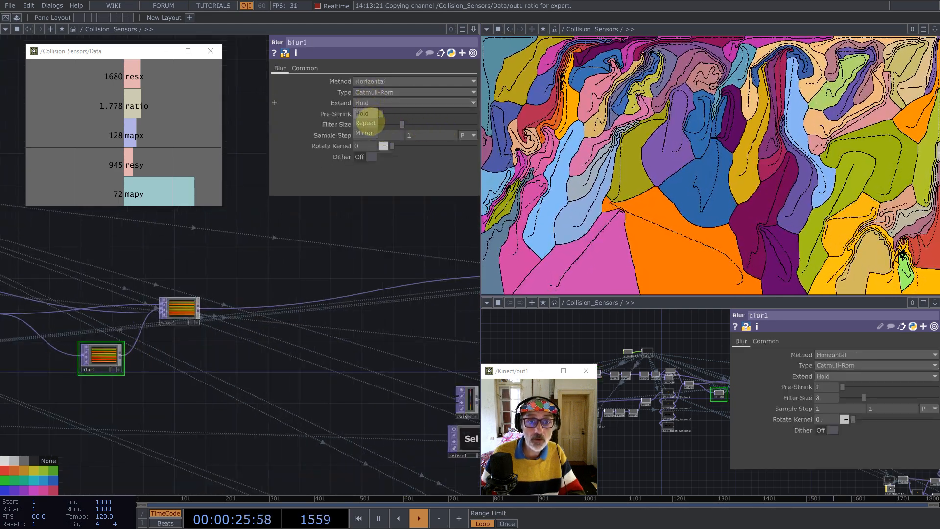
click(367, 123)
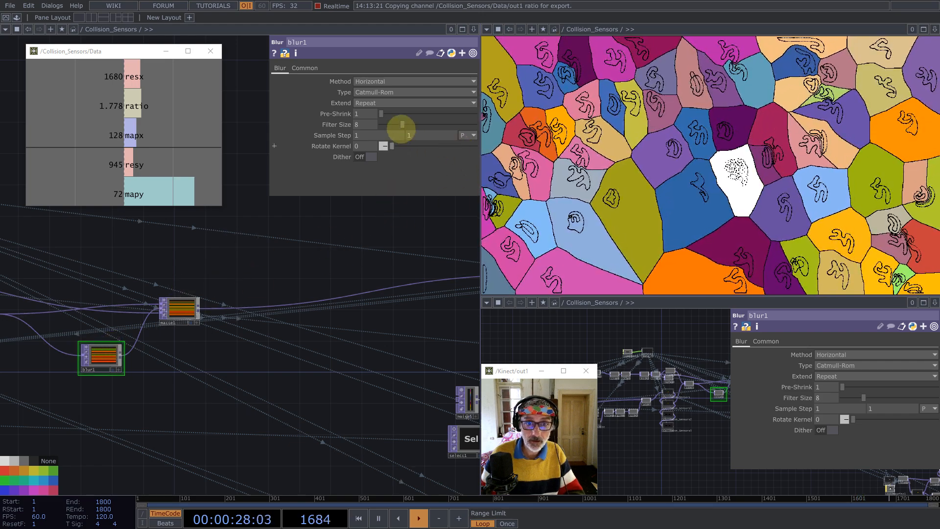
drag(385, 124, 432, 124)
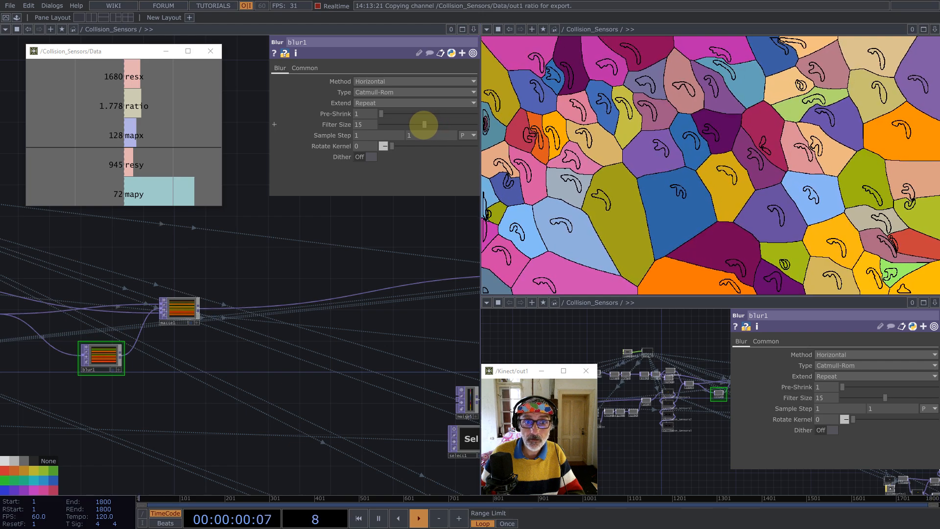
- Change math7's Multiply expression to 1/1024, removing the division by 2
scroll(424, 327, down, 5)
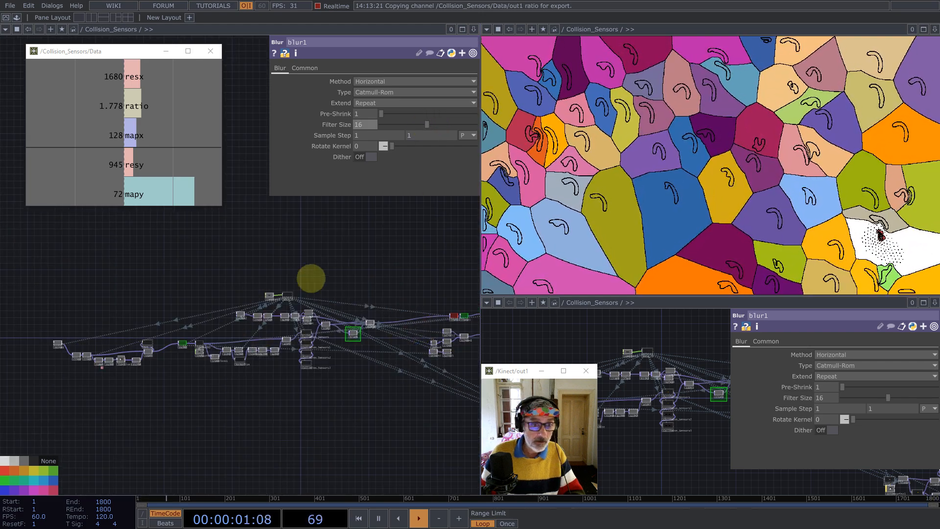
scroll(369, 332, up, 5)
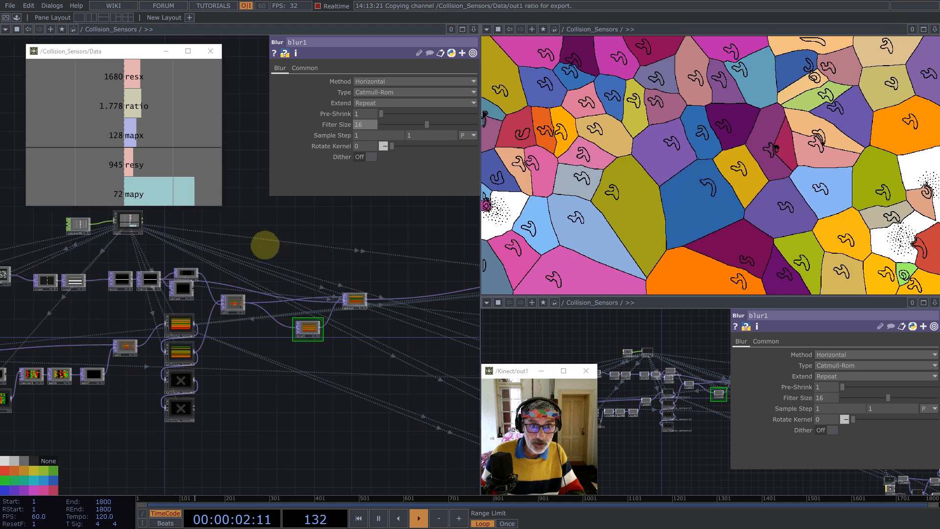
drag(373, 298, 416, 295)
click(244, 365)
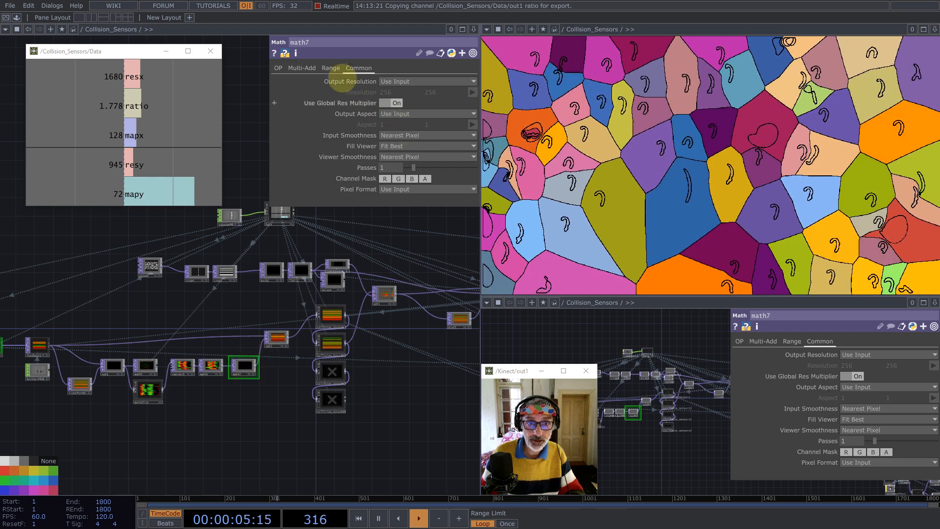
click(303, 68)
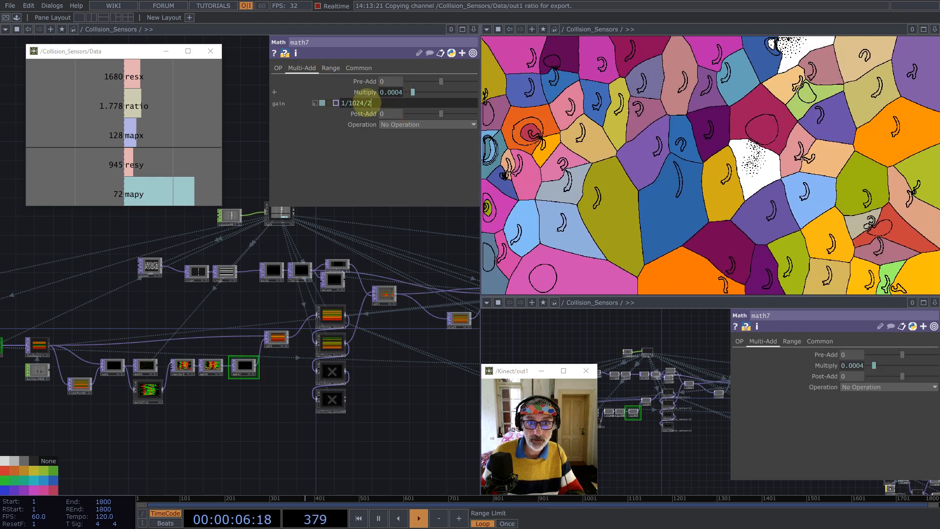
key(BackSpace)
key(Return)
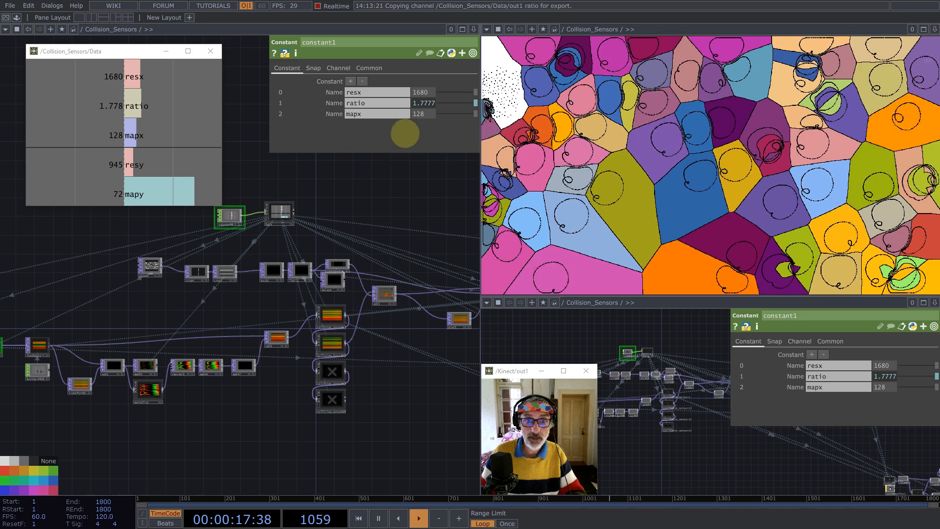
- Raise the mapx value in constant1 by 64 to 192 and reset the particles
text(+)
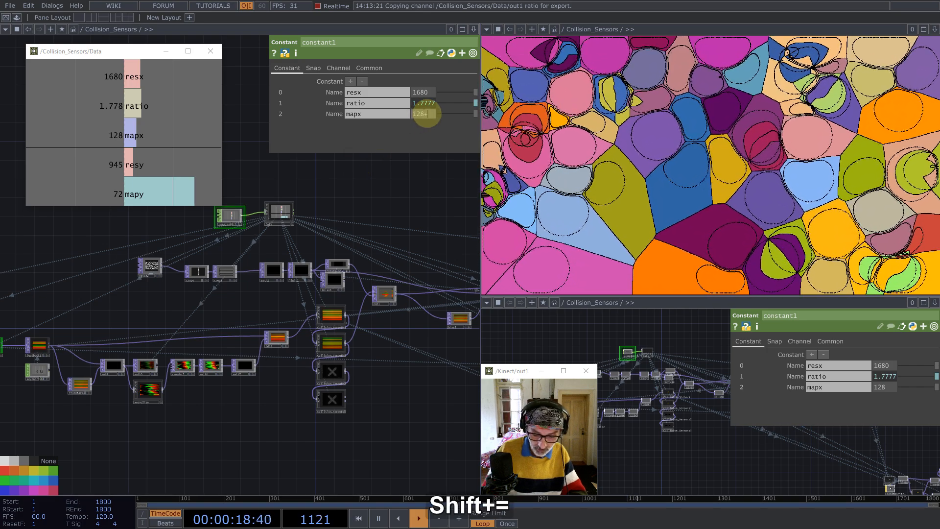
text(64)
key(Return)
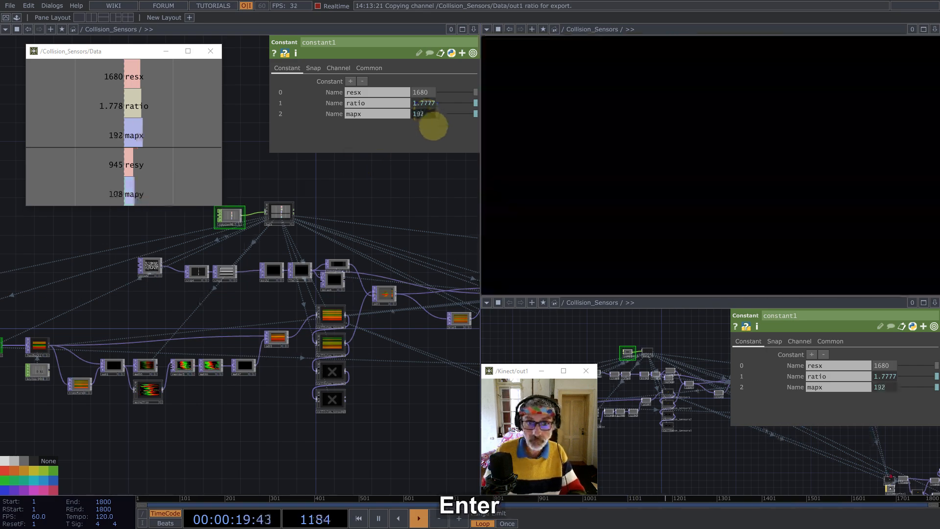
key(1)
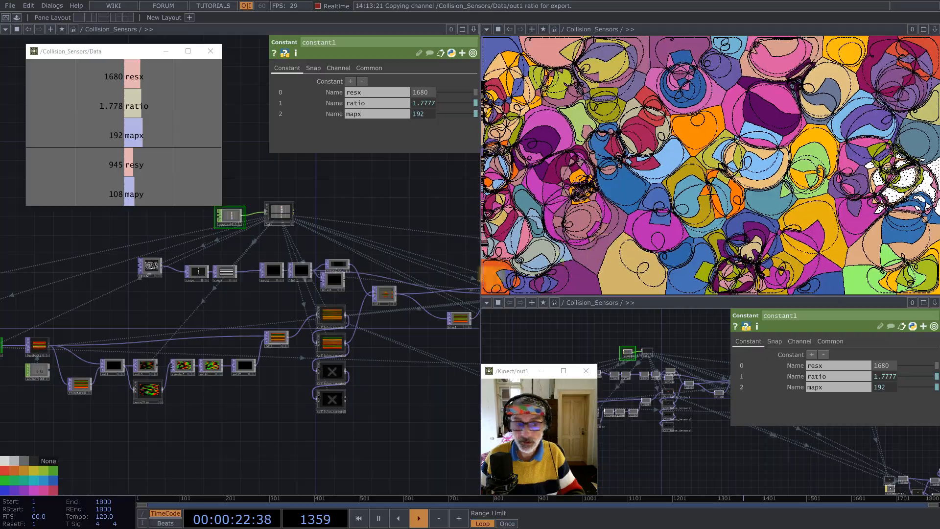
- Set math7's Multiply expression to 1/1024/2 and reset the particles
click(244, 366)
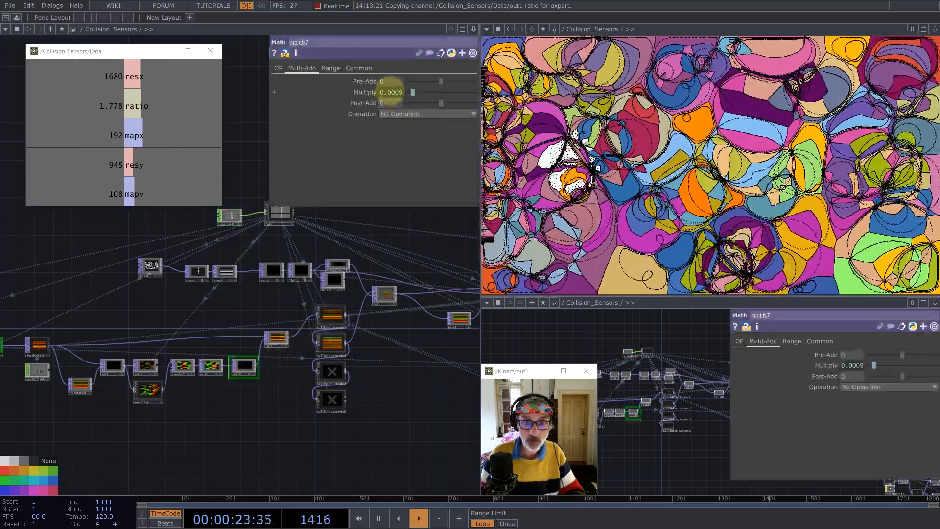
click(367, 92)
drag(365, 103, 362, 104)
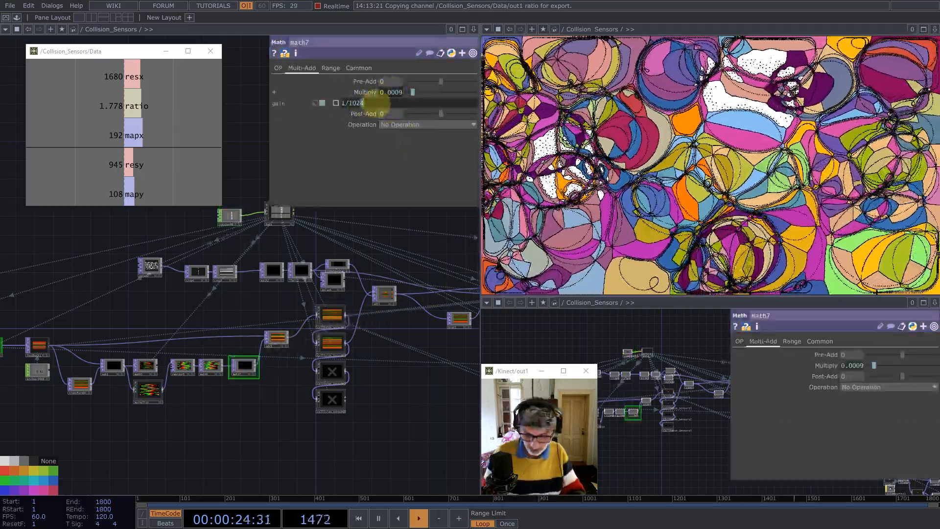
text(/2)
key(Return)
click(397, 351)
key(1)
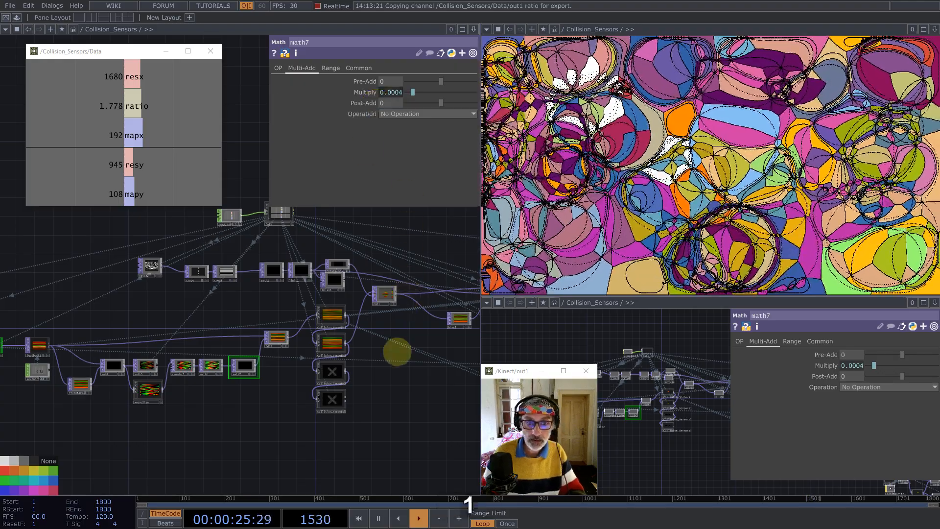
- Set blur1's Extend option to Hold
drag(426, 260, 306, 252)
click(334, 307)
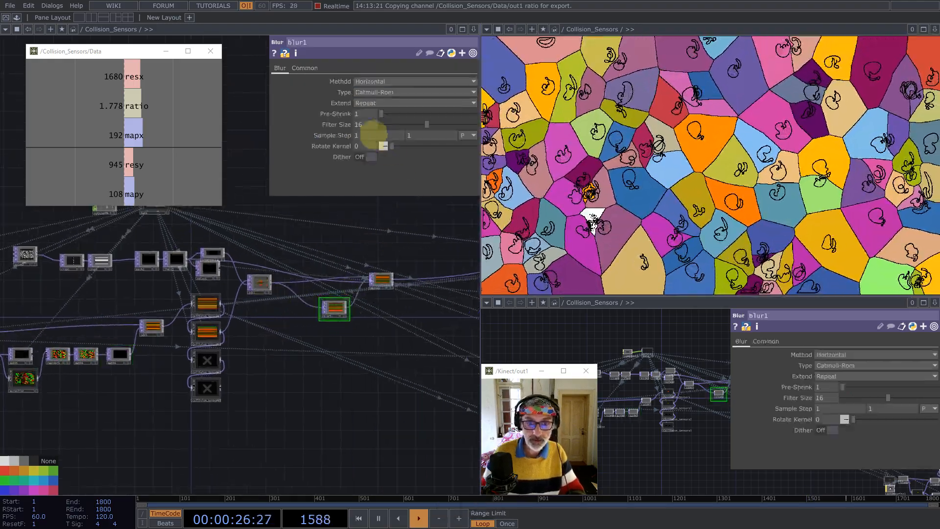
click(375, 104)
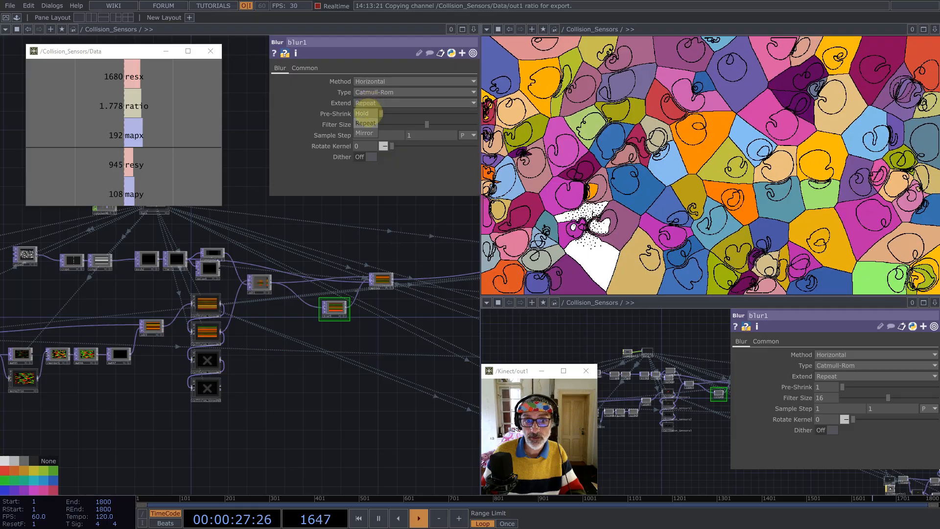
click(380, 113)
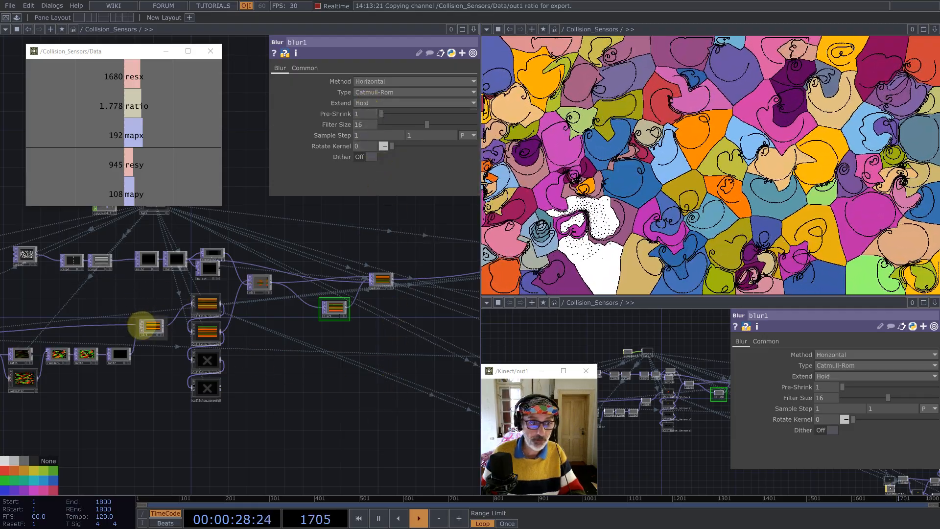
drag(164, 299, 205, 295)
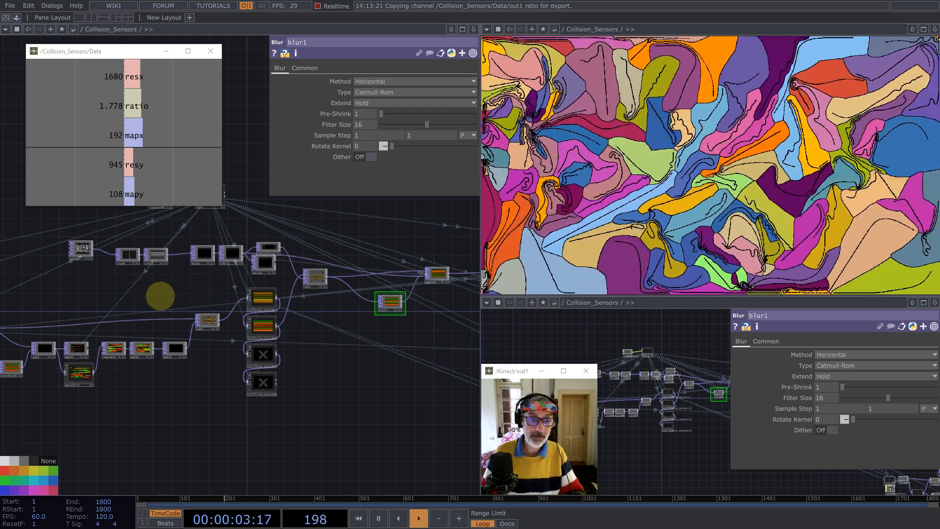
scroll(160, 295, down, 6)
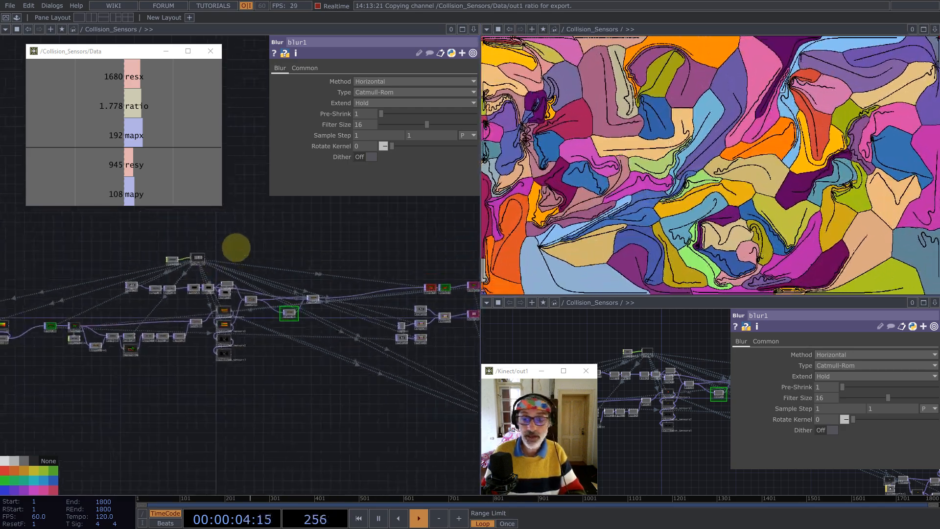